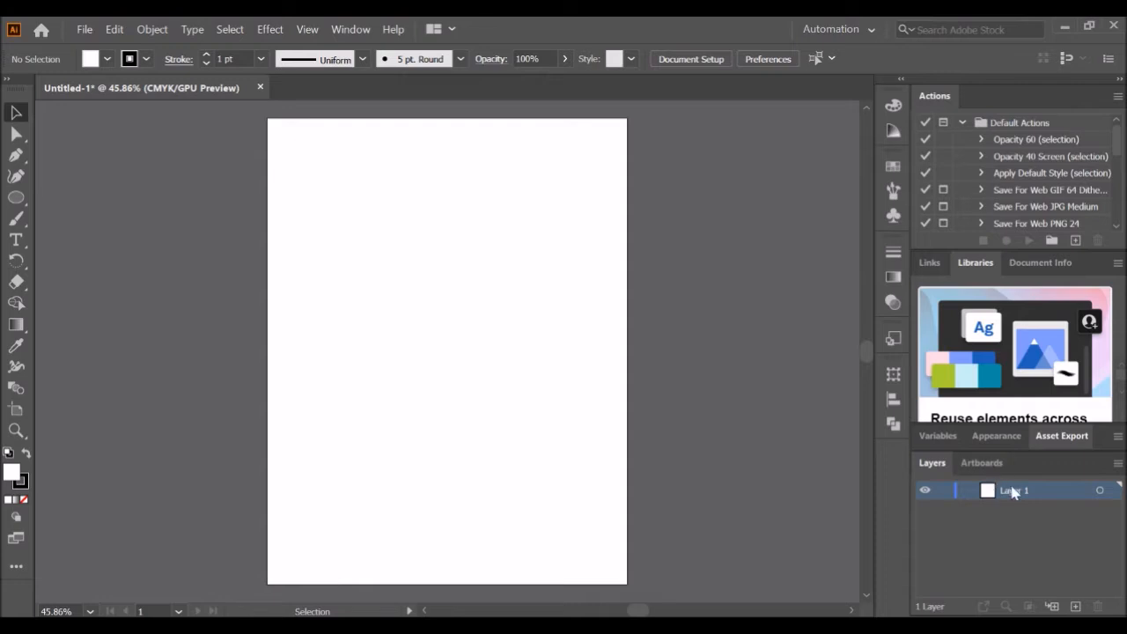
left_click(924, 491, "ctrl")
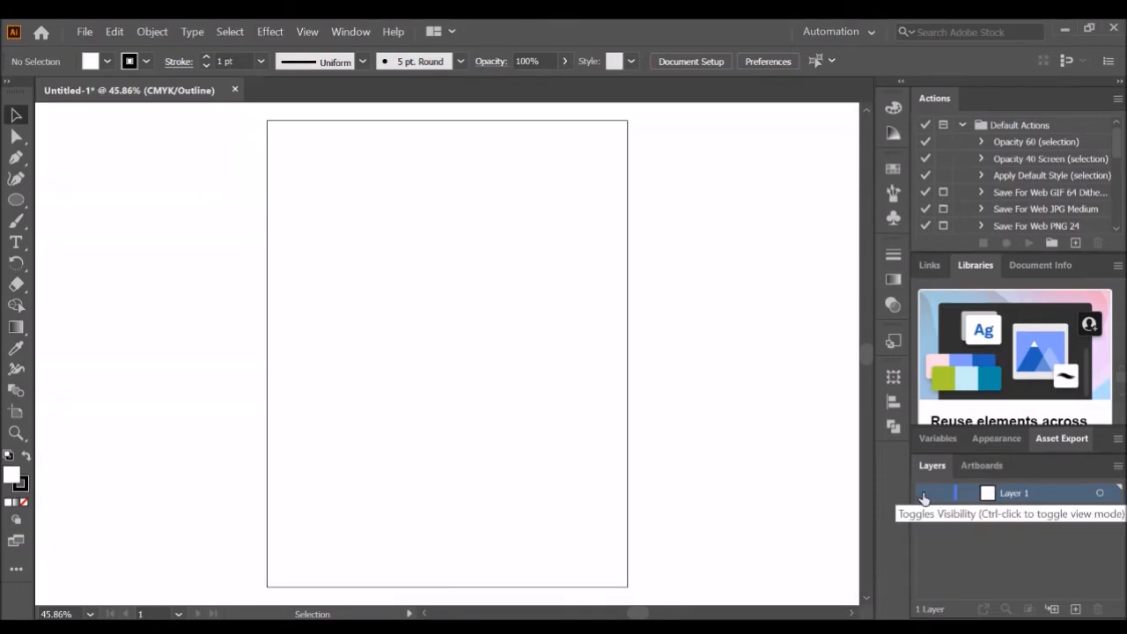
left_click(925, 491, "ctrl")
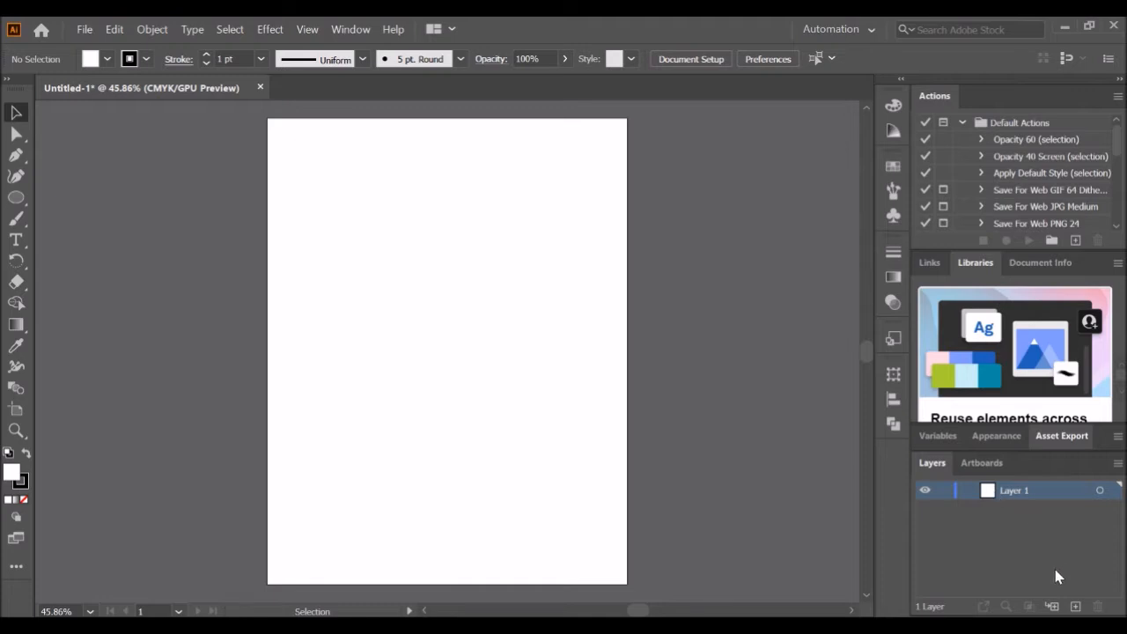
left_click(1076, 607)
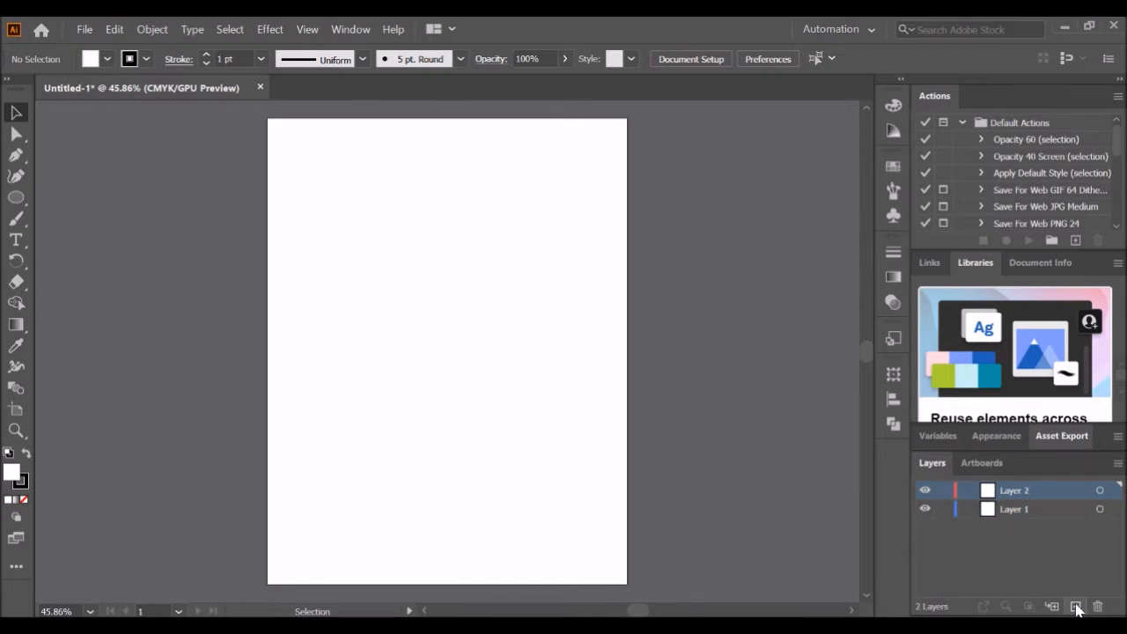
left_click(1052, 493)
left_click(1099, 607)
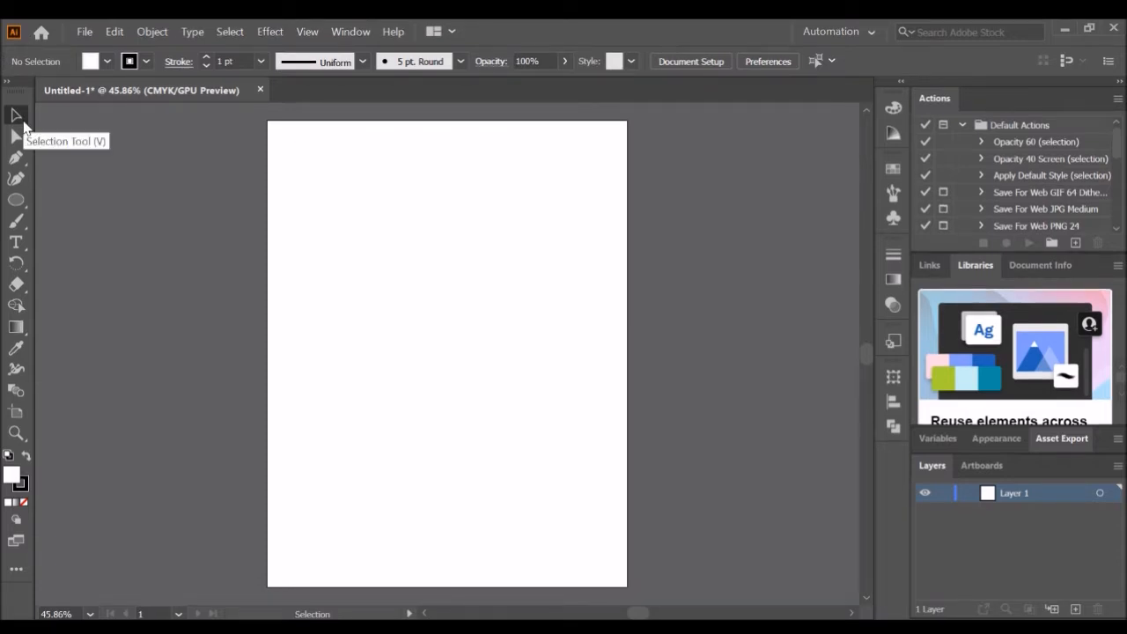
- Draw a circle about 251 pt wide in the upper half of the artboard and nudge it into place
left_click(17, 202)
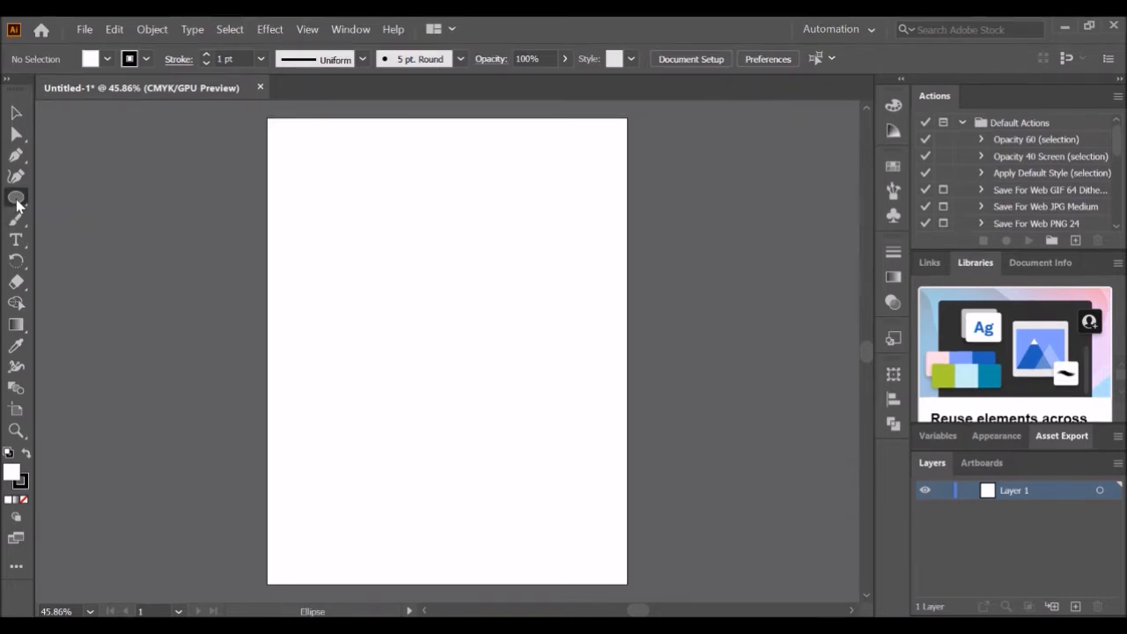
mouse_move(370, 204)
left_mouse_down()
mouse_move(458, 320)
mouse_move(518, 351)
left_mouse_up()
left_click(16, 112)
left_click_drag(447, 247, 464, 227)
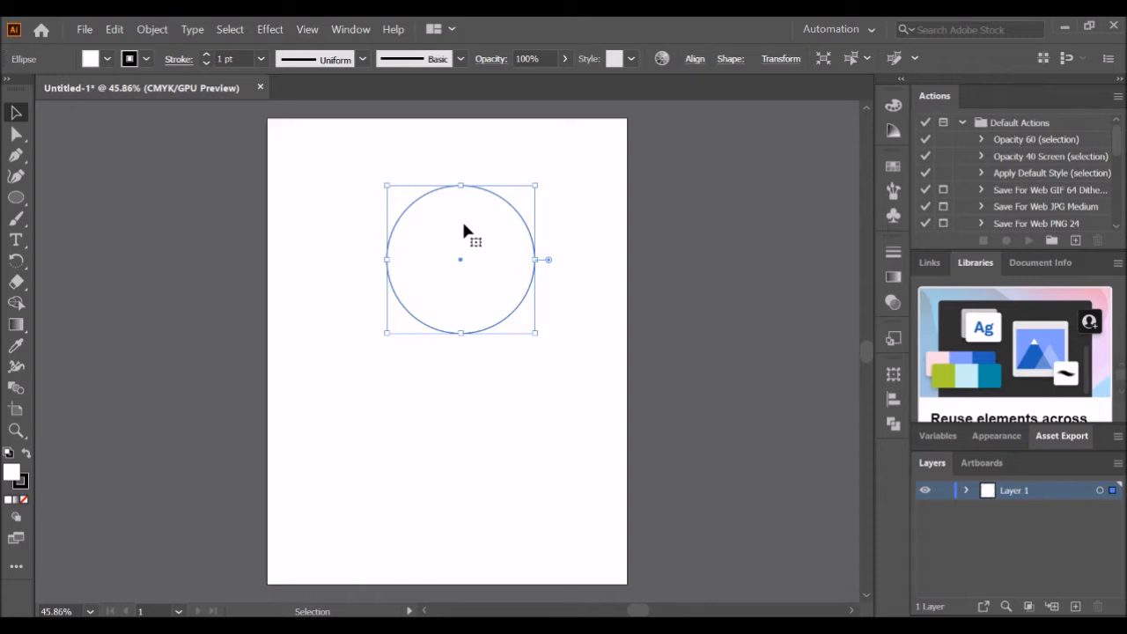
- Try reshaping the circle by dragging its left anchor and direction handles, then move the shape
left_click(17, 137)
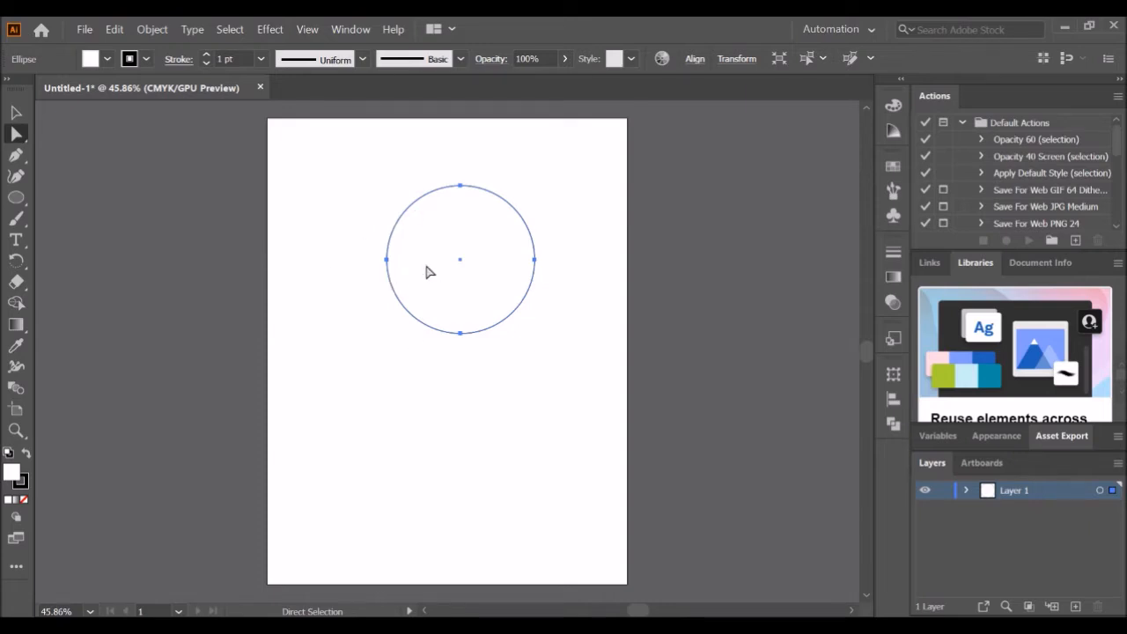
left_click(385, 262)
left_click(387, 261)
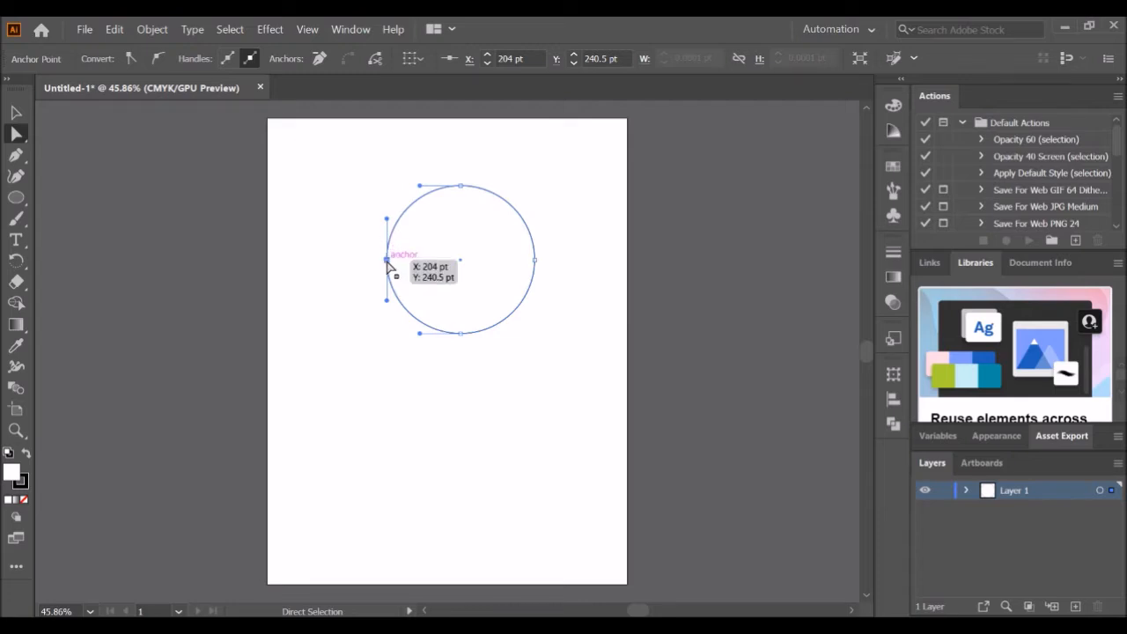
left_click_drag(387, 261, 421, 262)
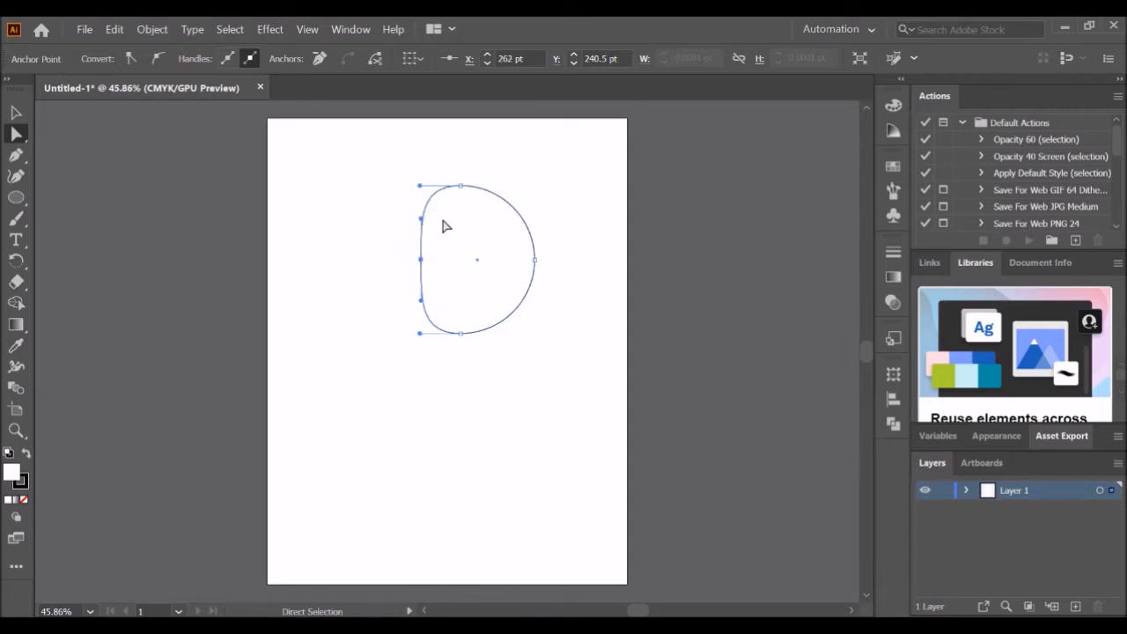
left_click_drag(420, 219, 310, 248)
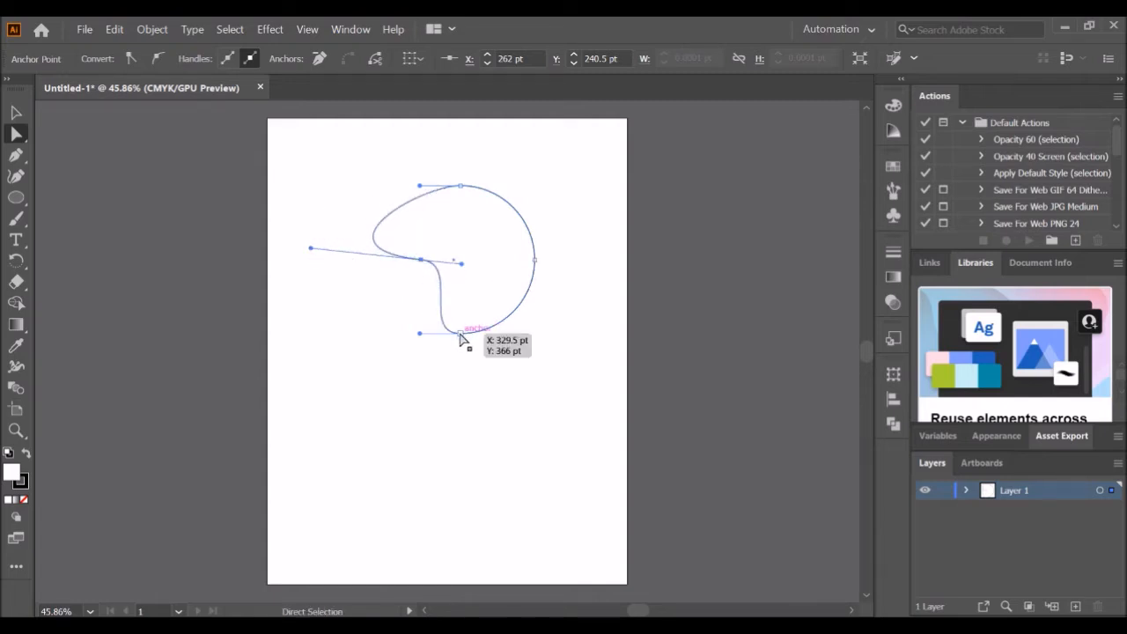
left_click_drag(420, 334, 496, 201)
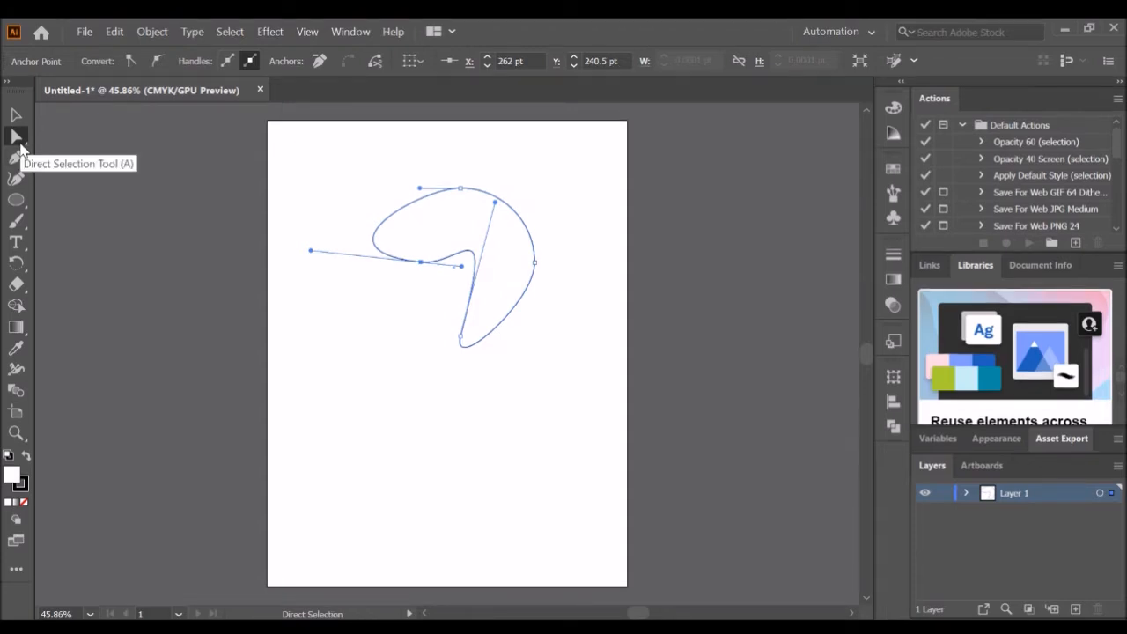
left_click(16, 114)
left_click_drag(456, 252, 453, 313)
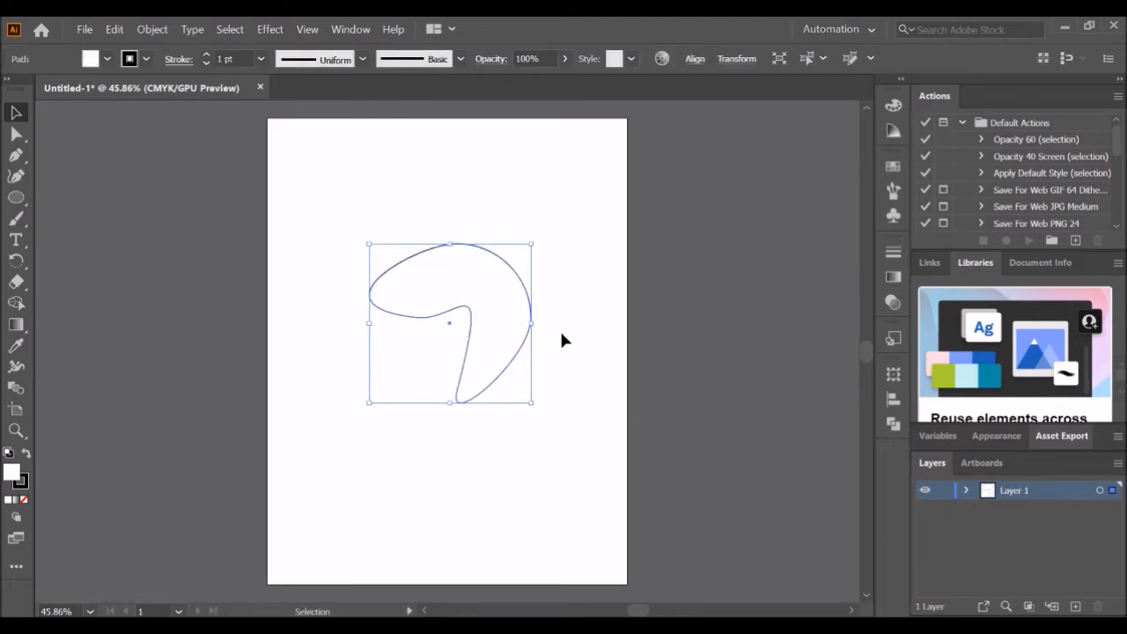
- Undo the circle's reshaping and move
key("ctrl+z")
key("ctrl+z")
key("ctrl+z")
key("ctrl+z")
key("ctrl+z")
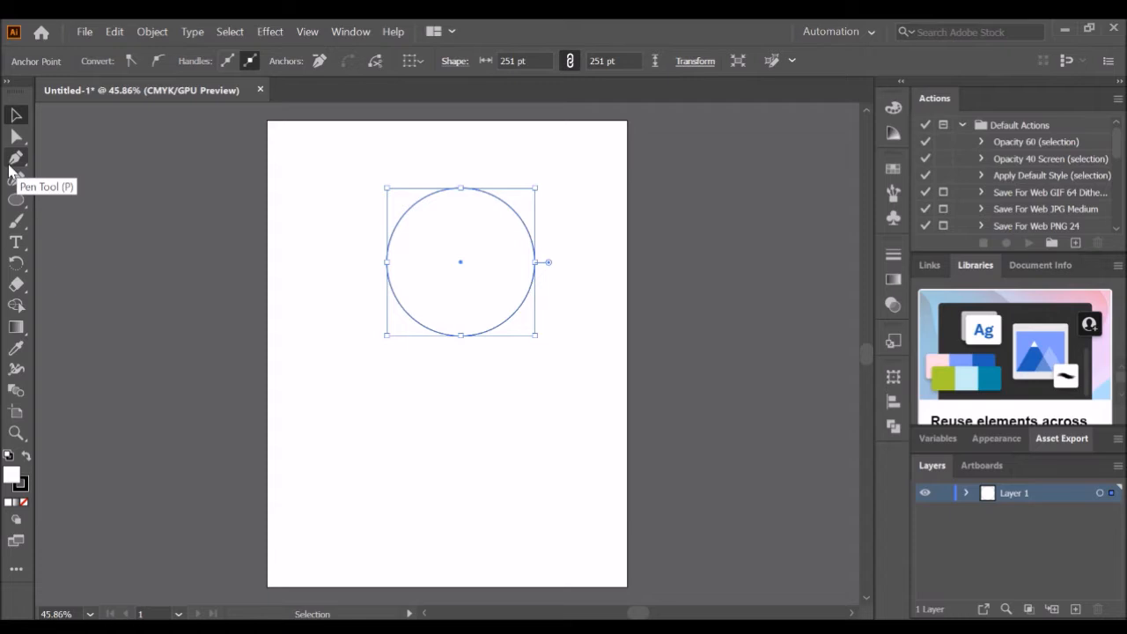
- Draw a closed wave-shaped path below the circle with the Pen tool
left_click(12, 164)
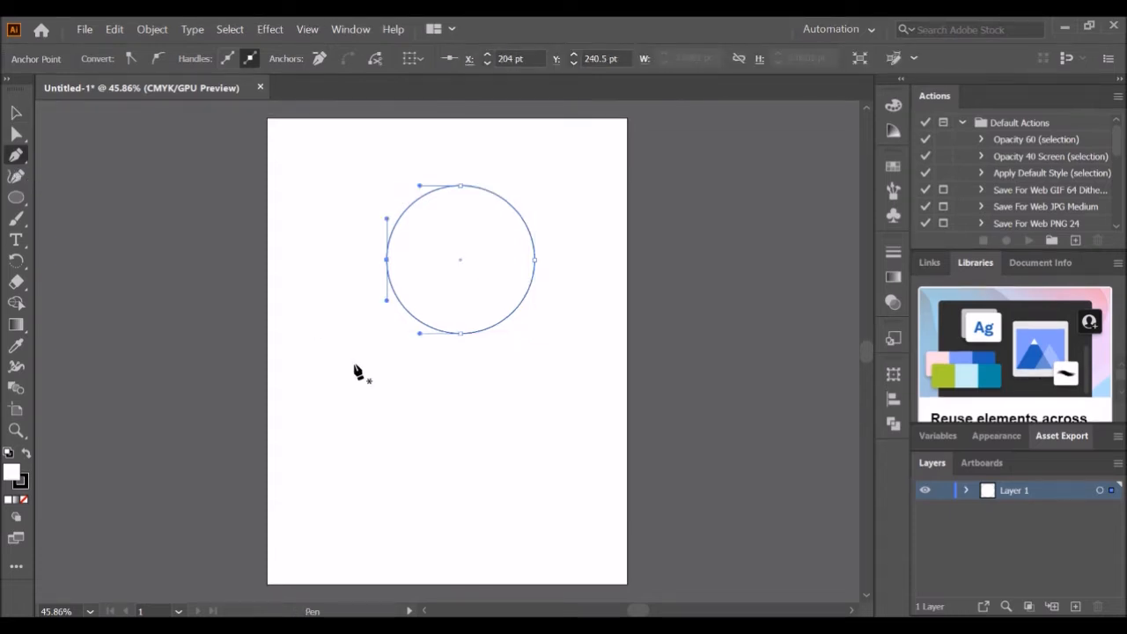
left_click_drag(353, 443, 395, 448)
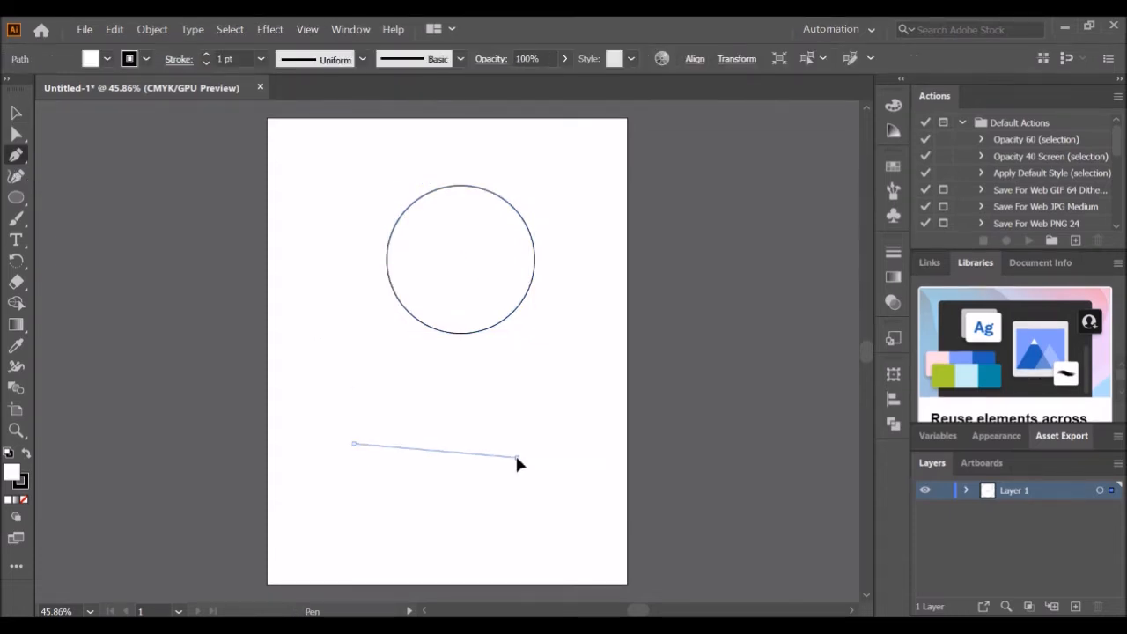
left_click(517, 456)
left_click_drag(557, 330, 502, 388)
left_click_drag(385, 336, 357, 282)
left_click(321, 393)
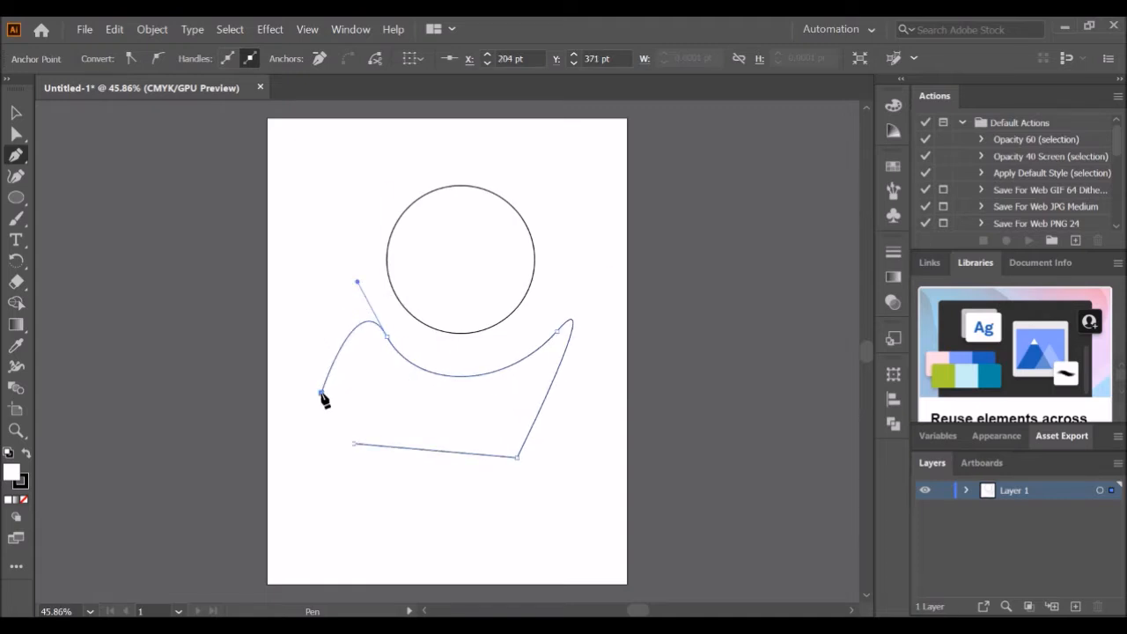
left_click(353, 443)
- Try drawing a closed curved shape around the circle with the Curvature tool
left_click(11, 183)
left_click(376, 153)
left_click_drag(320, 281, 514, 275)
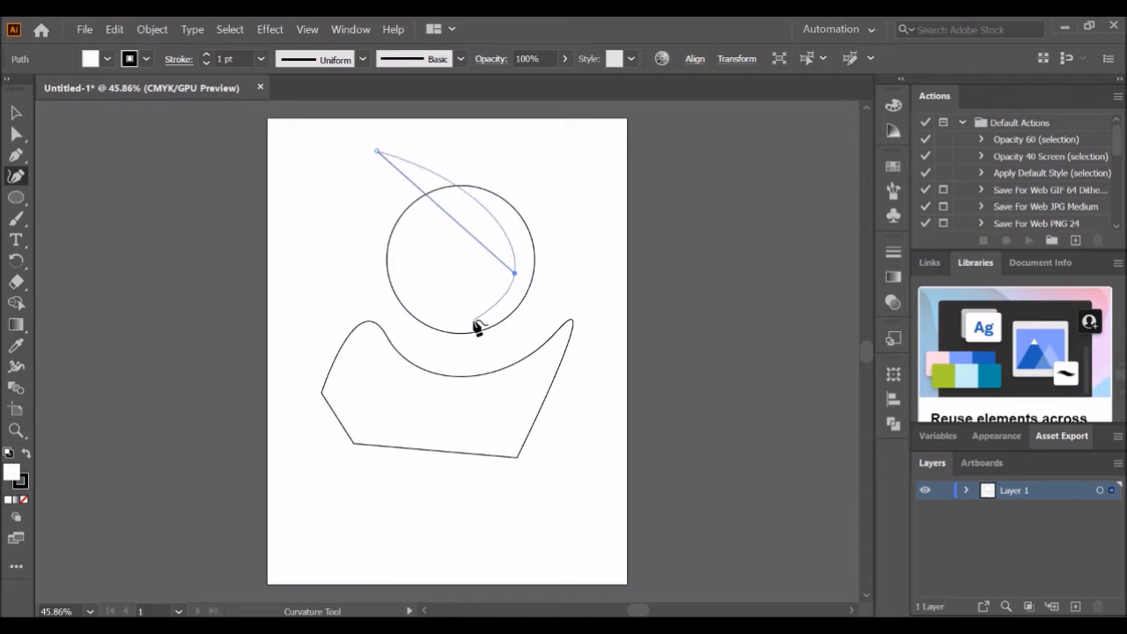
left_click(325, 333)
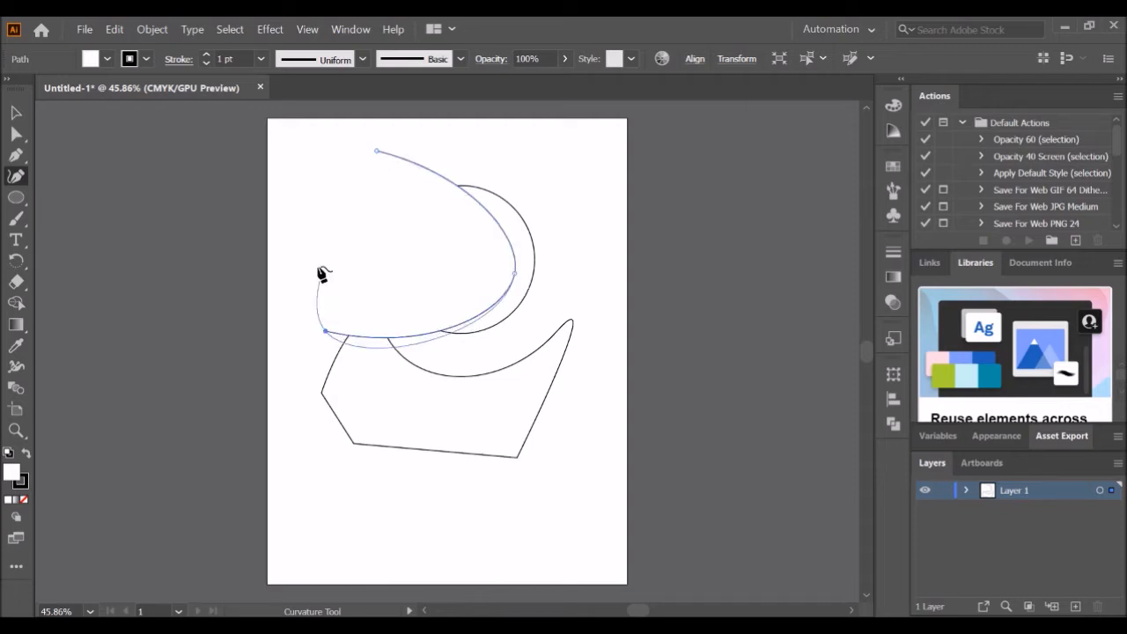
left_click(377, 152)
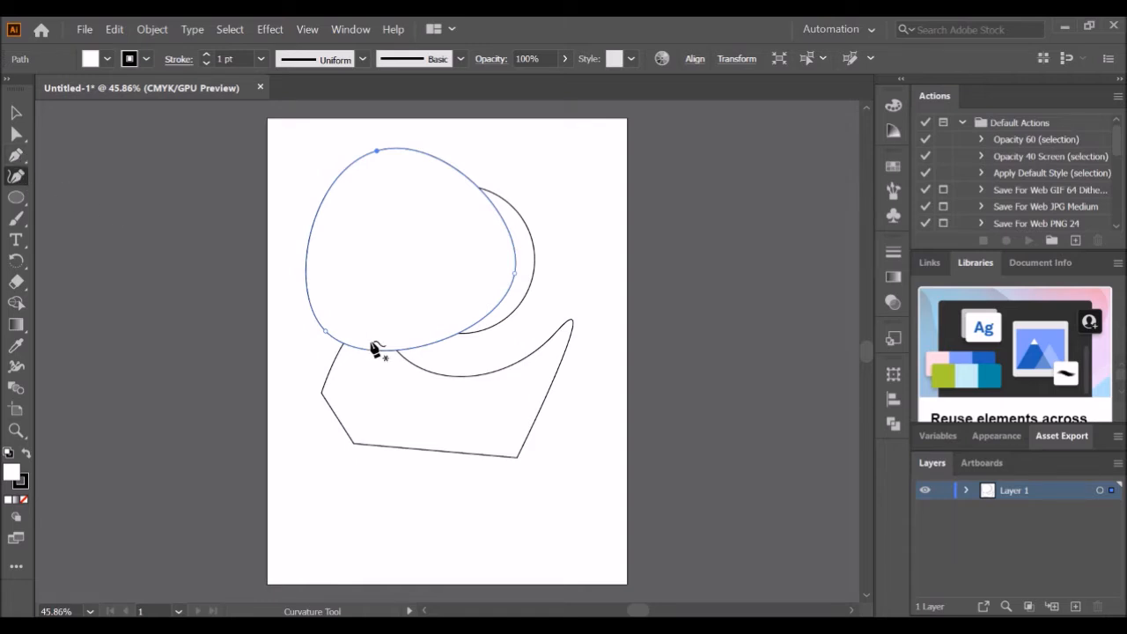
- Undo the Curvature tool shape
key("ctrl+z")
key("ctrl+z")
key("ctrl+z")
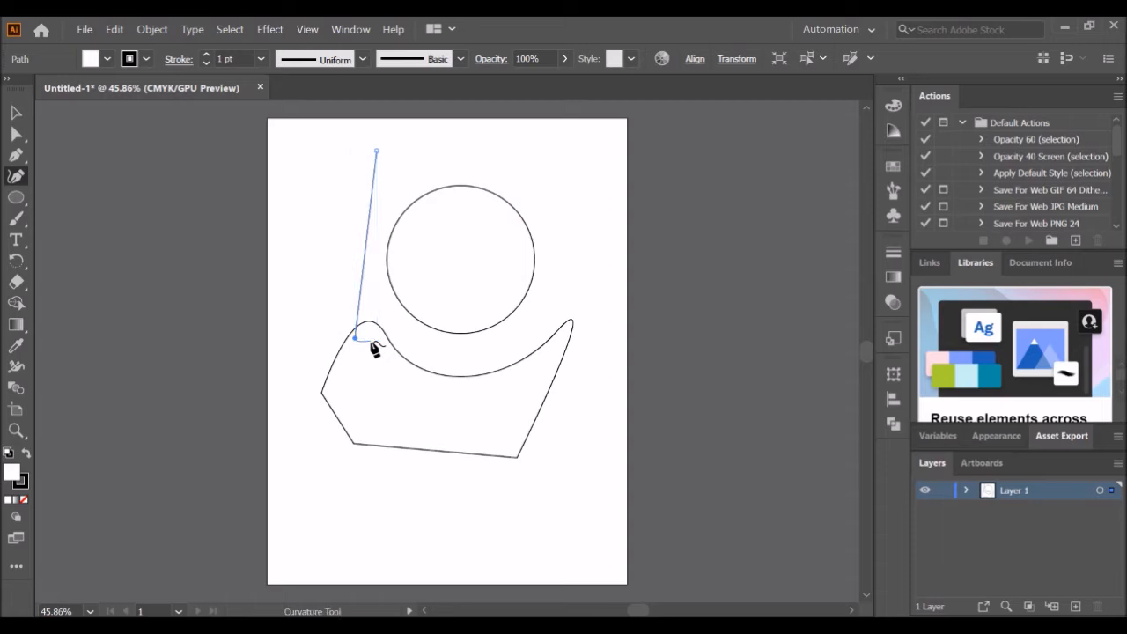
key("ctrl+z")
key("ctrl+z")
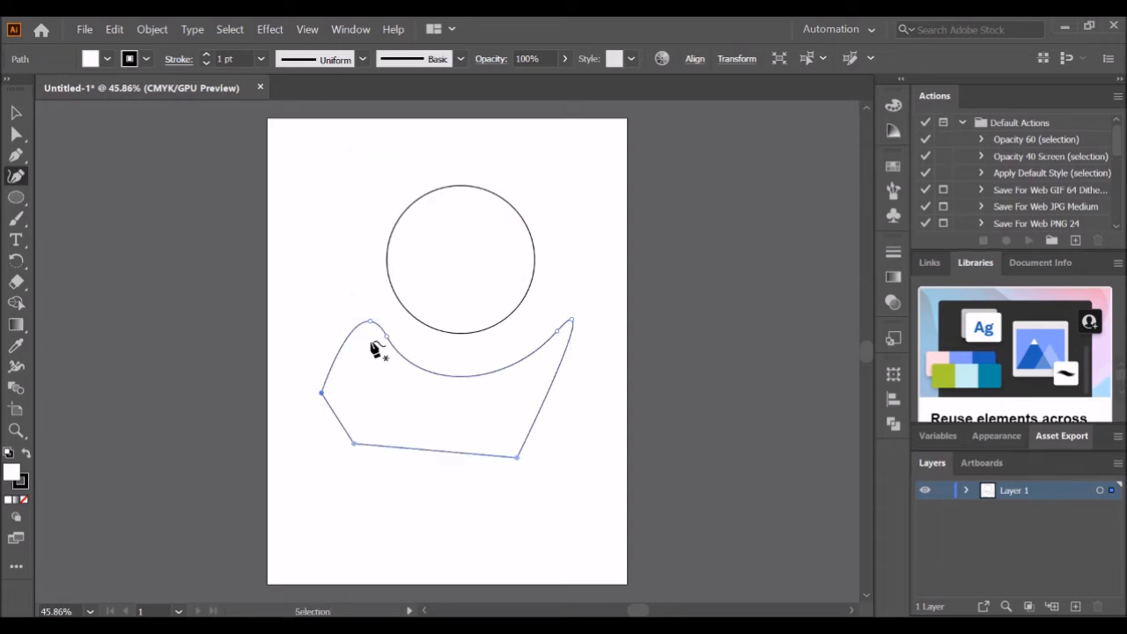
- Try adding type along the wave-shaped path with the Type on a Path tool
left_click(18, 198)
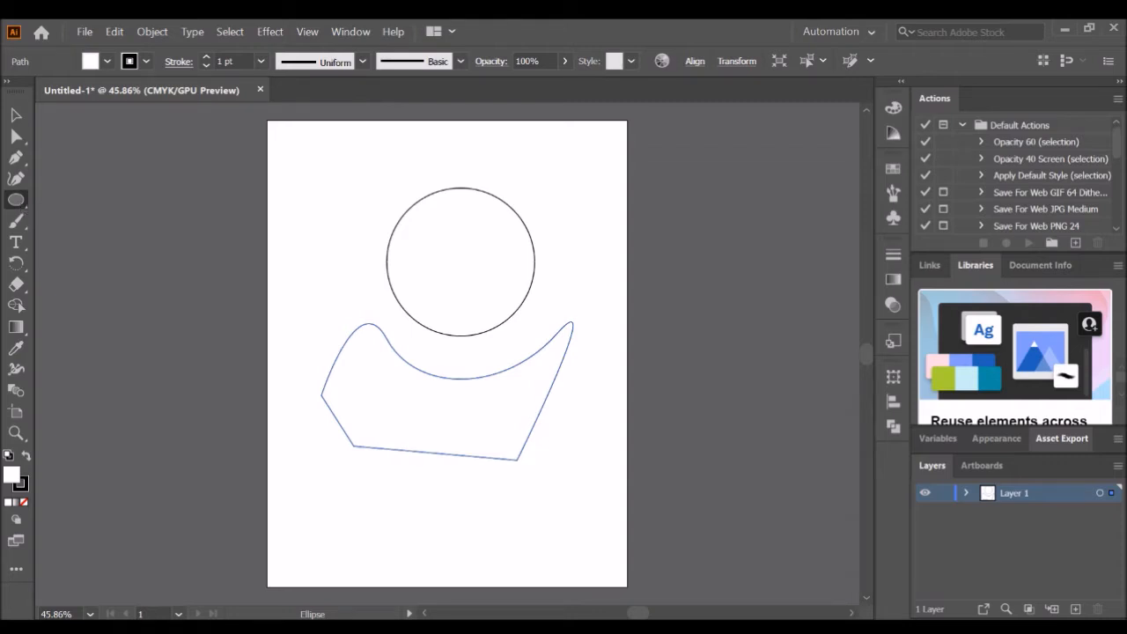
left_click(19, 222)
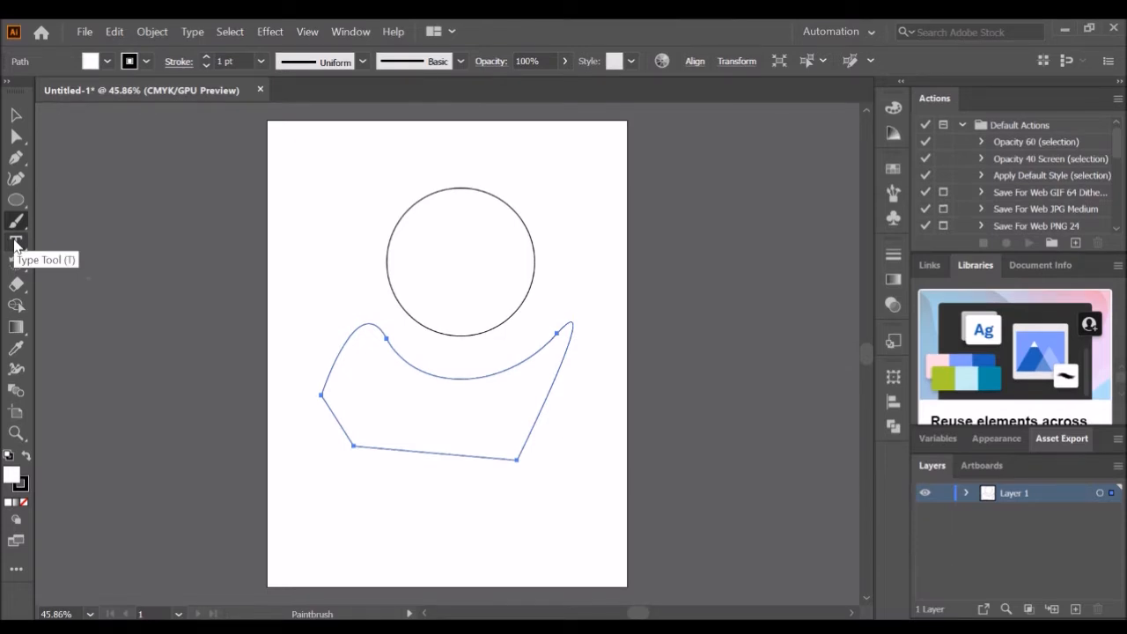
left_click(15, 243)
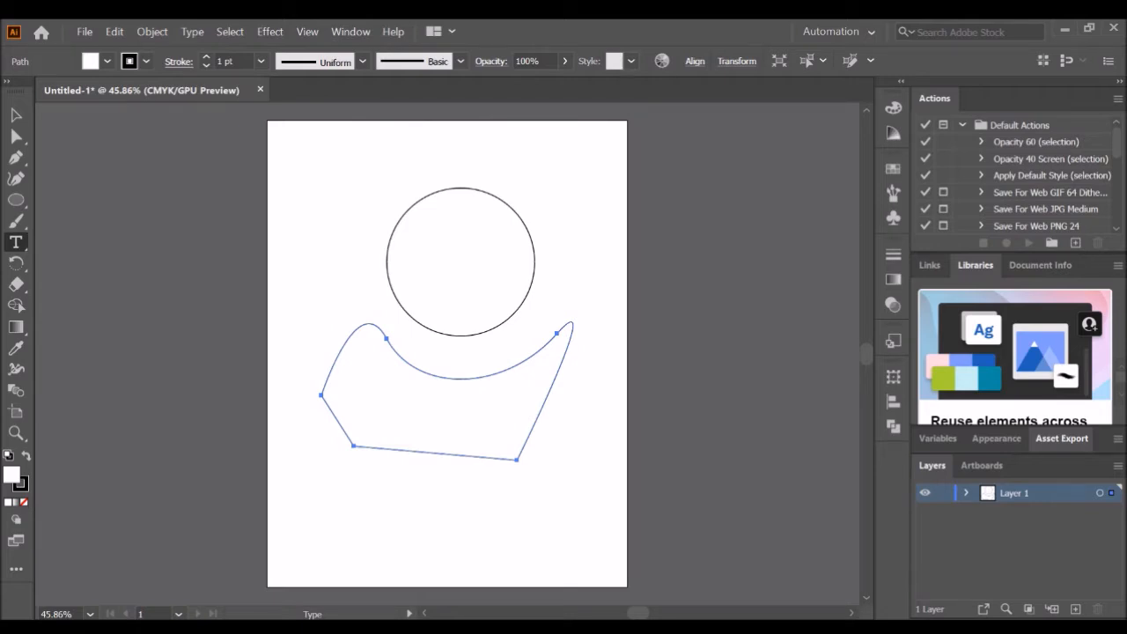
left_click(101, 265)
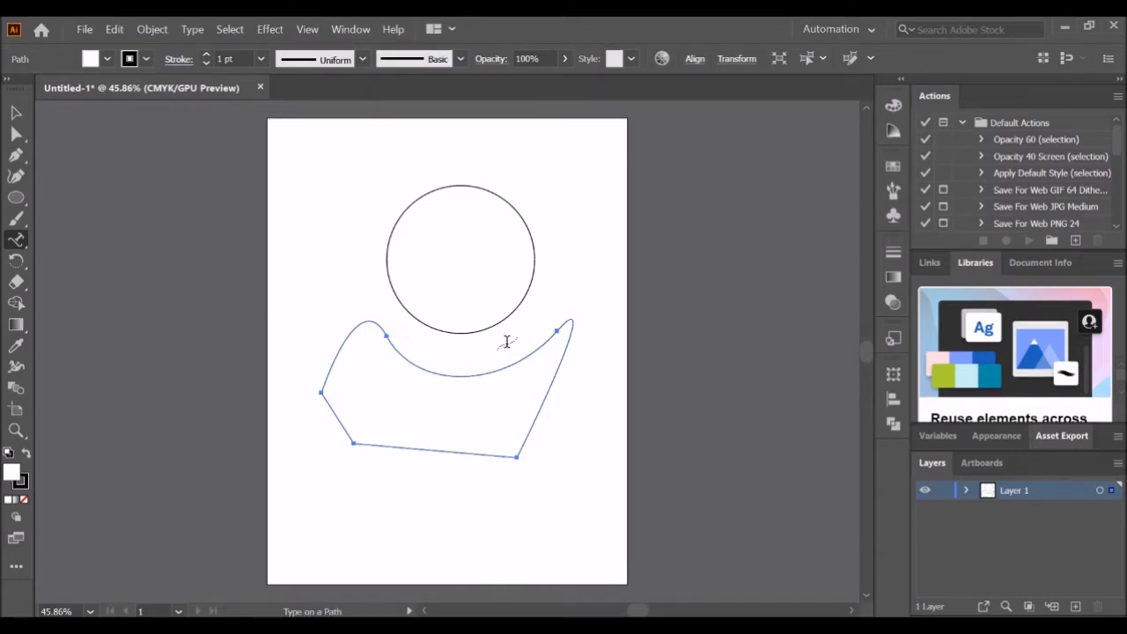
left_click(387, 340)
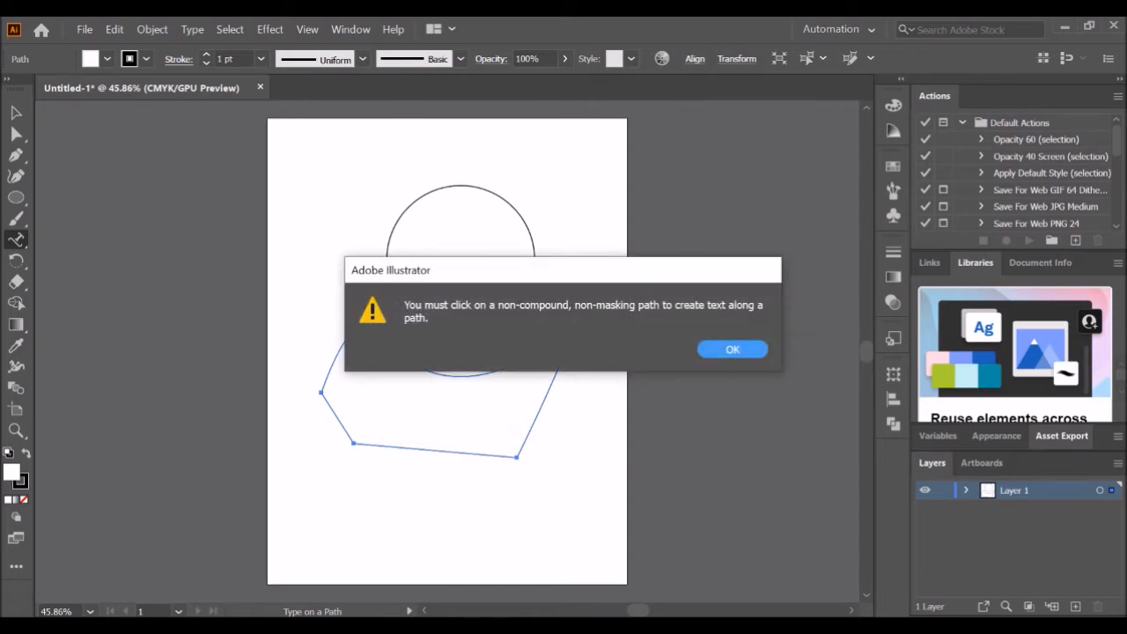
left_click(733, 349)
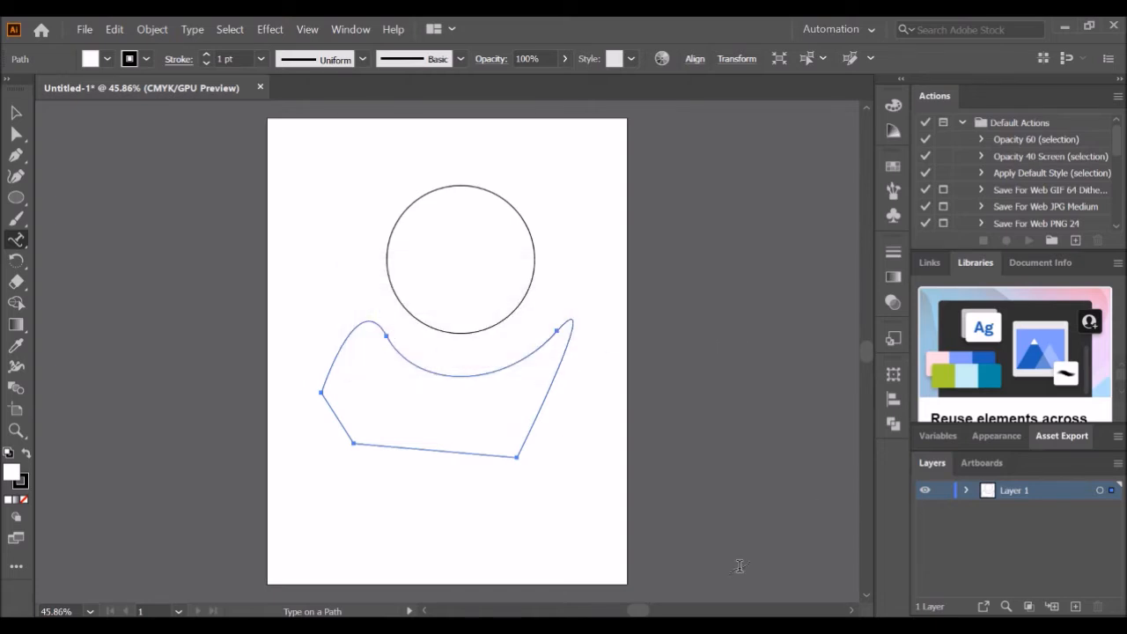
- Place type along the top of the circle and replace the placeholder text with Hello!!!!
left_click(16, 113)
left_click(16, 240)
left_click(411, 197)
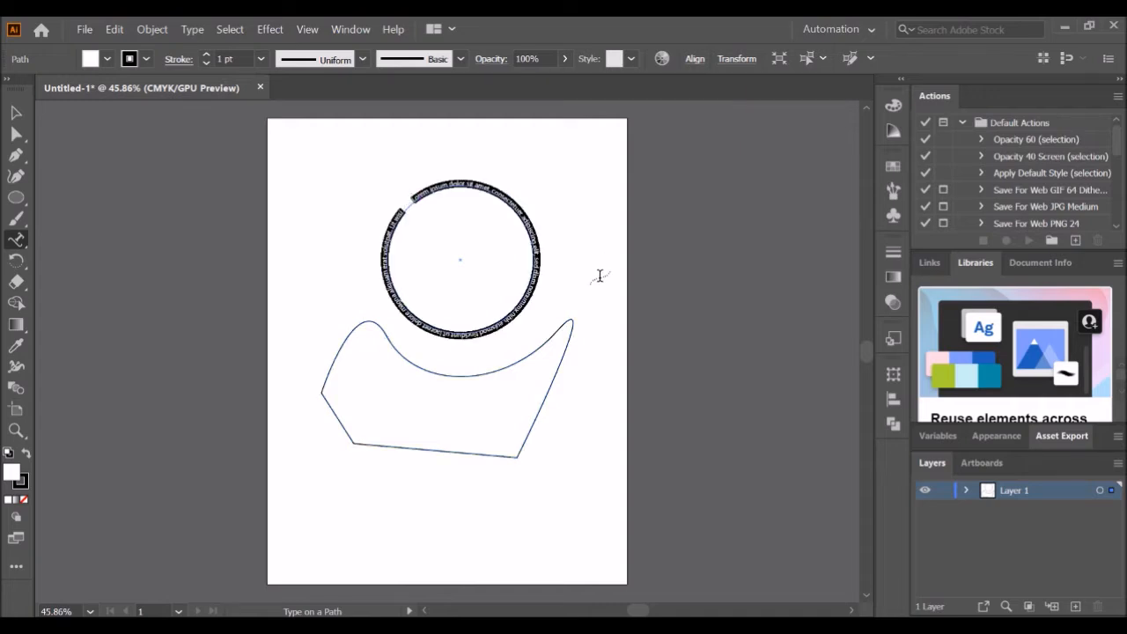
key("BackSpace")
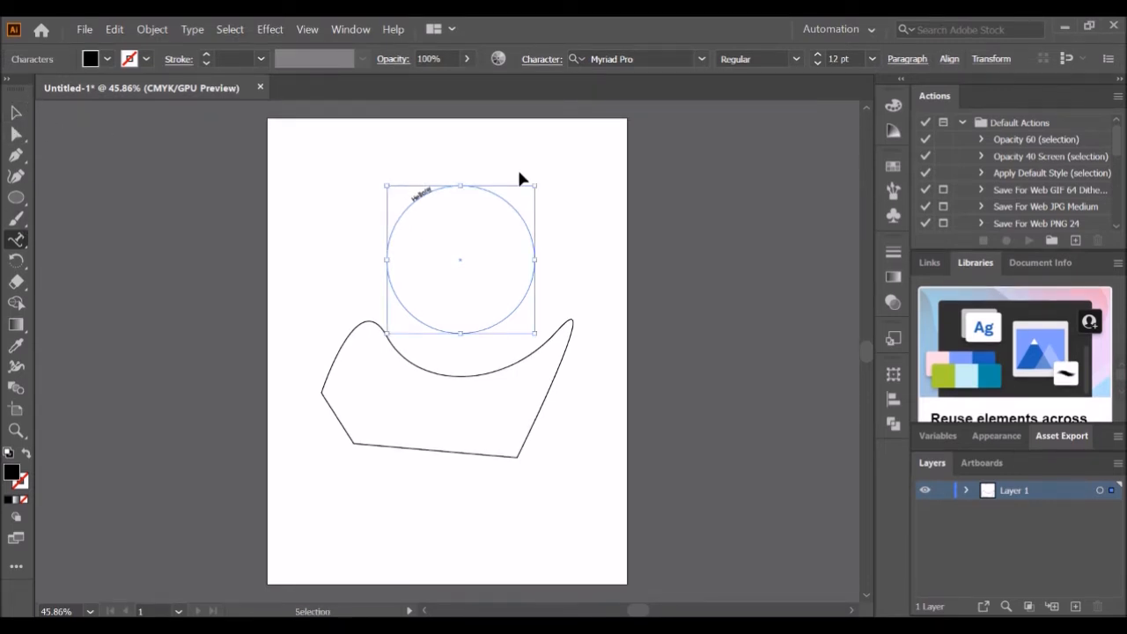
- Select all the path text, set its size to 36 pt, and deselect
key("ctrl+a")
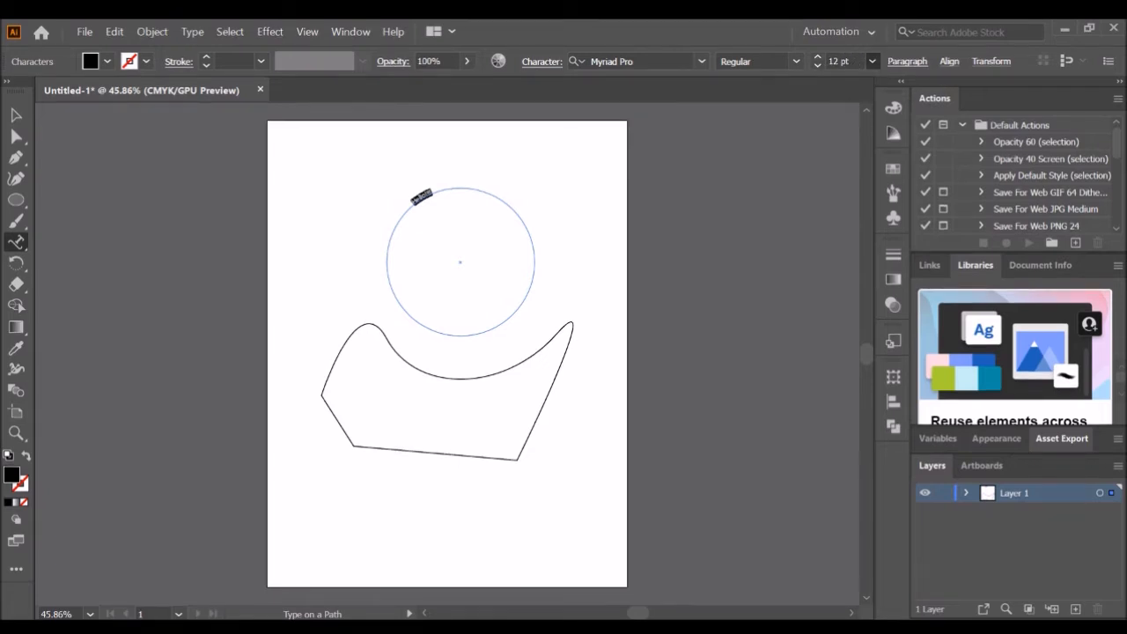
left_click(898, 320)
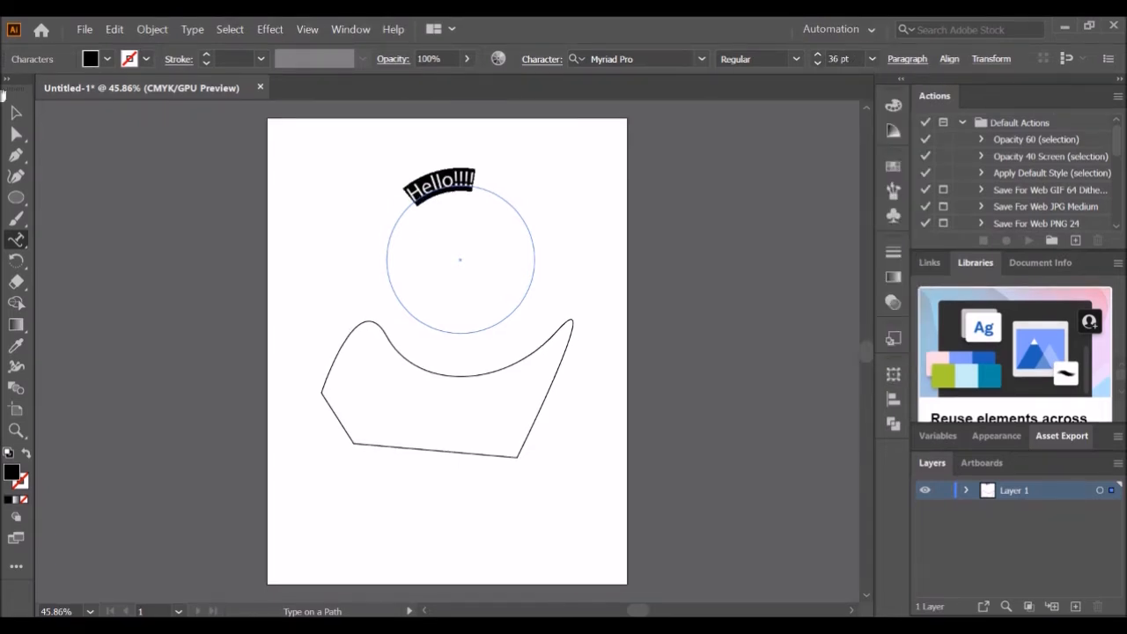
left_click(16, 113)
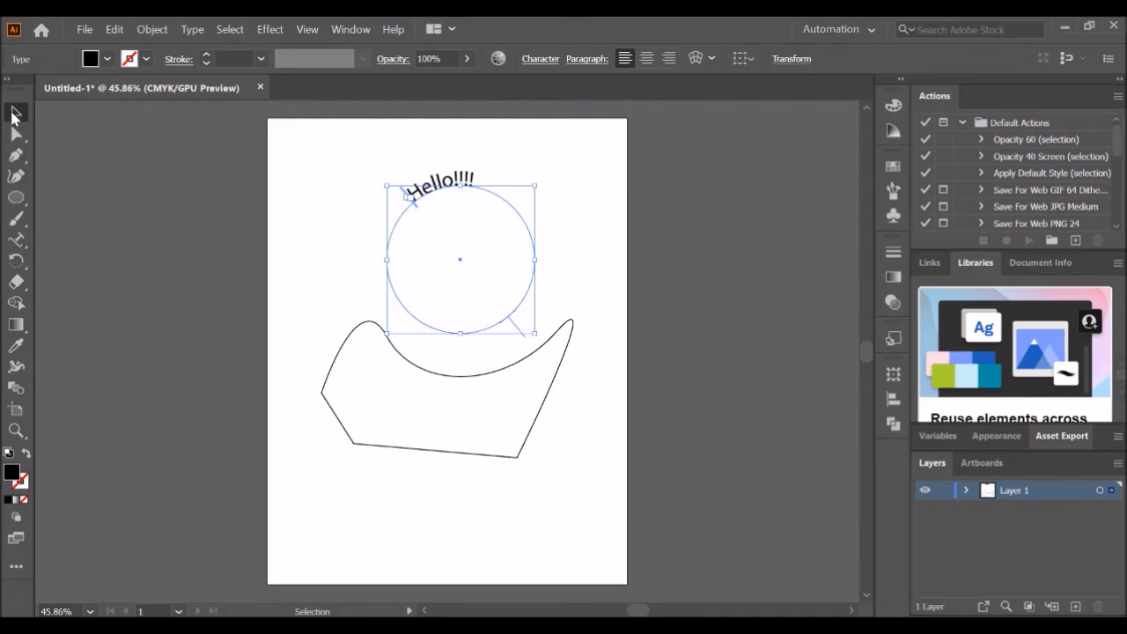
left_click(176, 375)
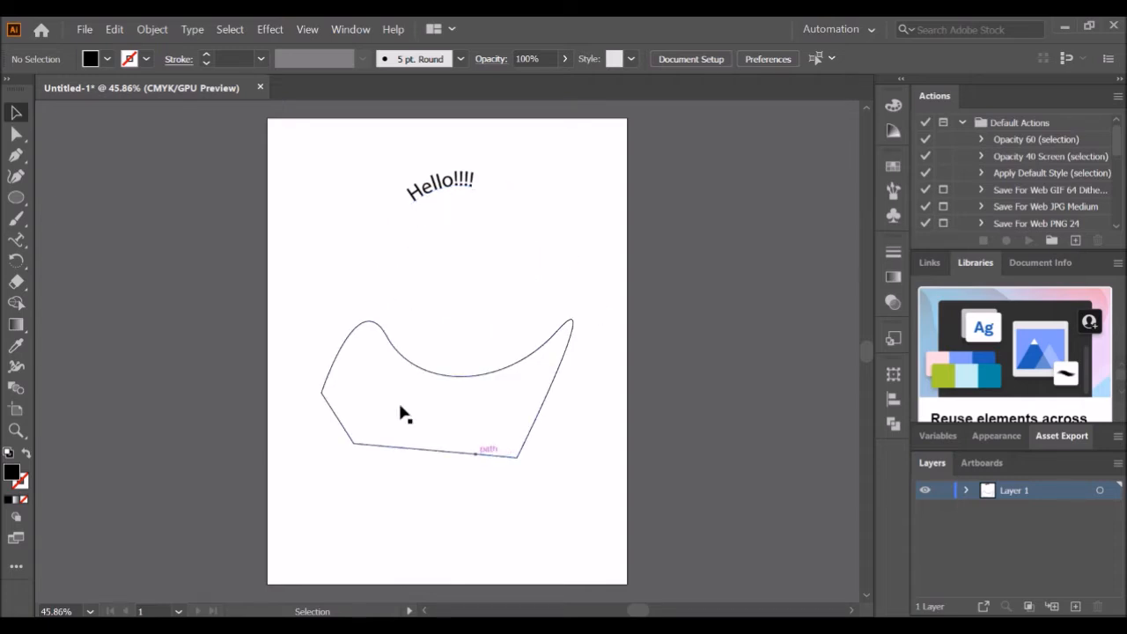
left_click(18, 264)
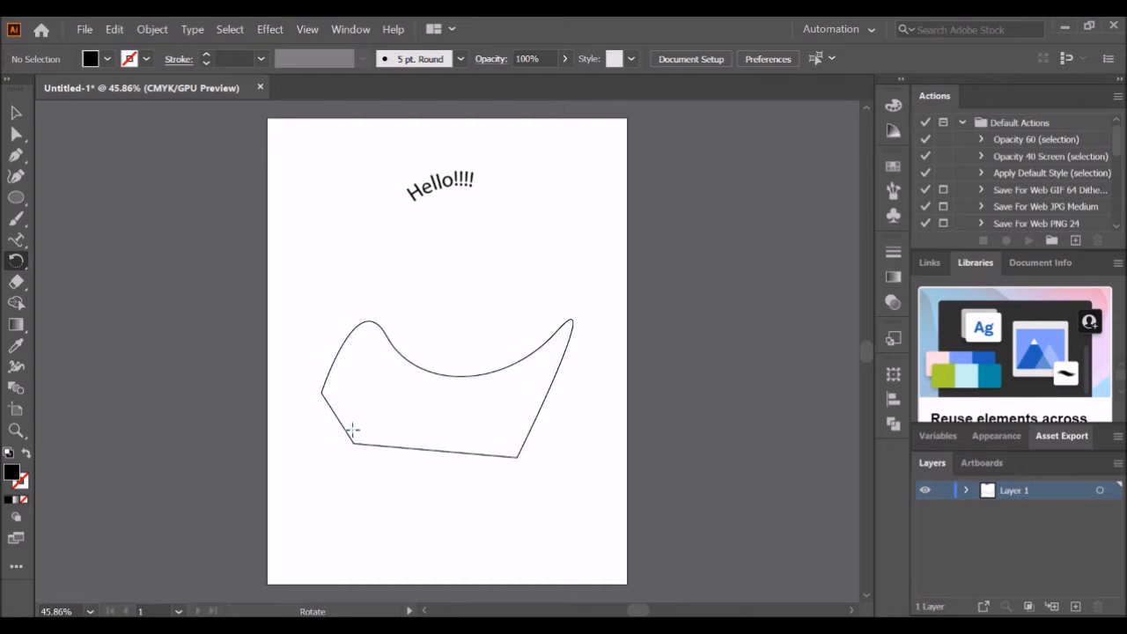
left_click(15, 107)
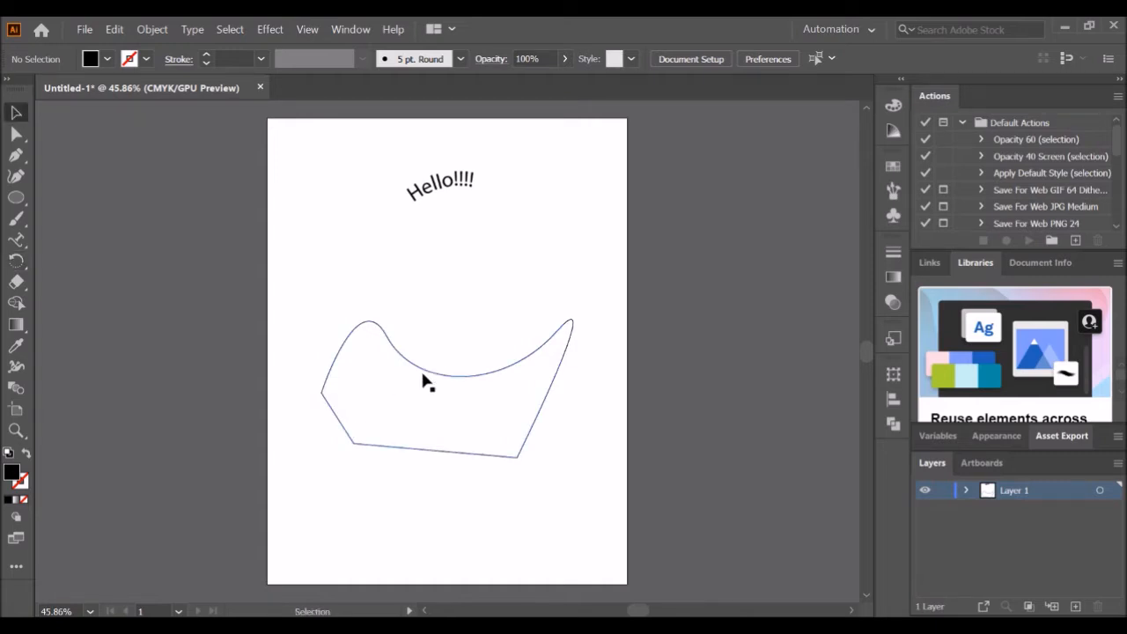
- Rotate the freeform shape with the Rotate tool
left_click(421, 370)
left_click(16, 260)
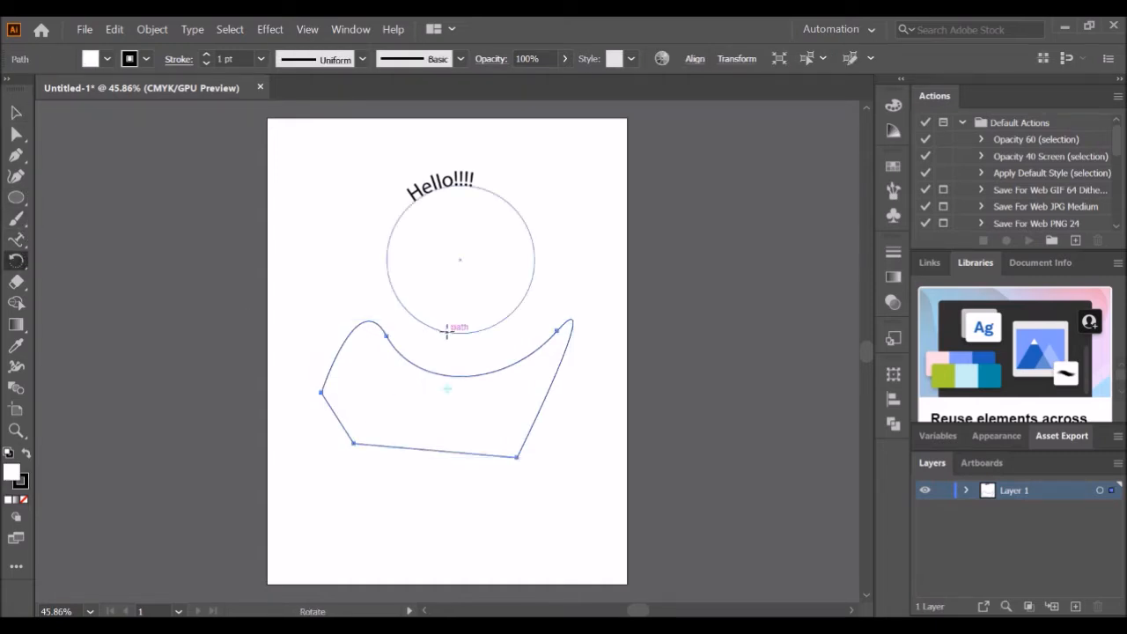
left_click_drag(386, 335, 440, 314)
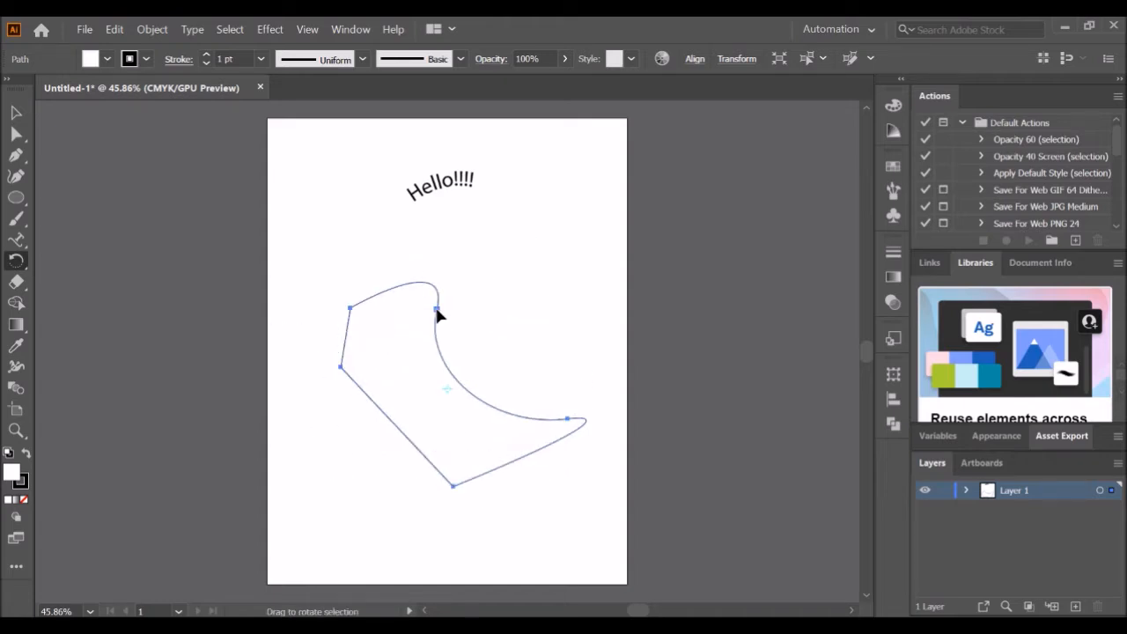
- Fill the rotated shape with a white-to-black linear gradient
left_click(18, 282)
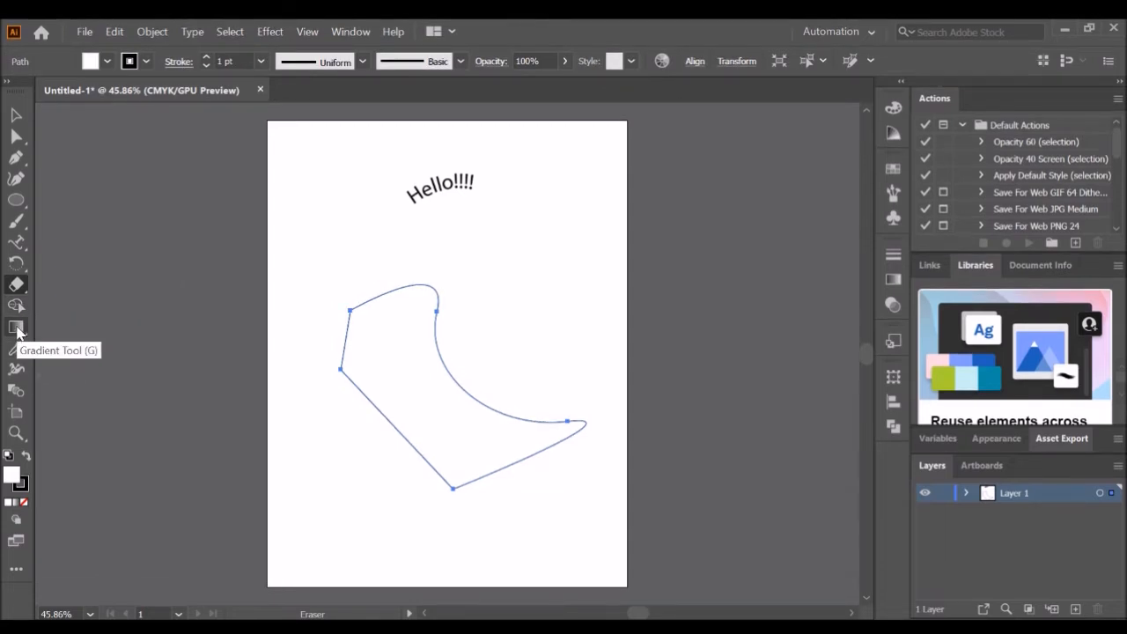
left_click(16, 329)
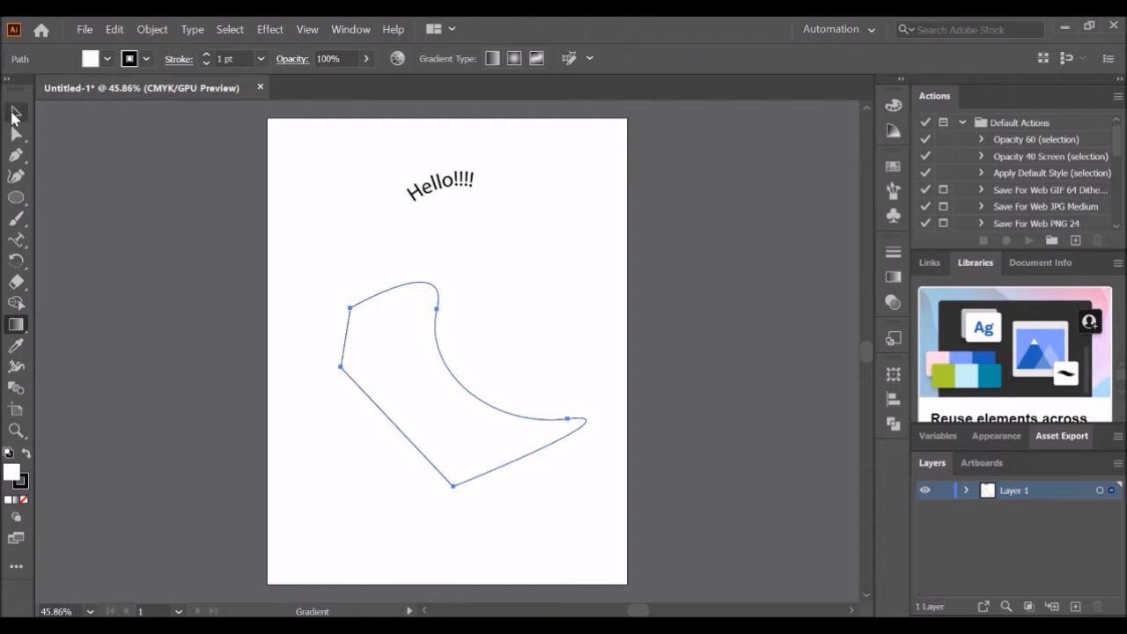
left_click(15, 113)
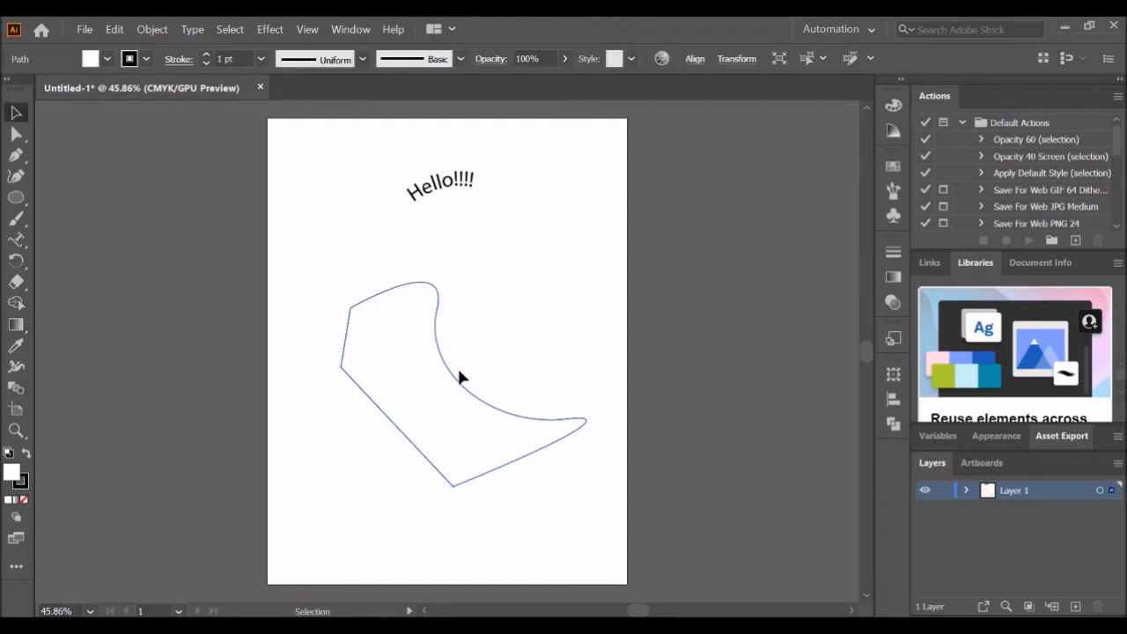
left_click(16, 325)
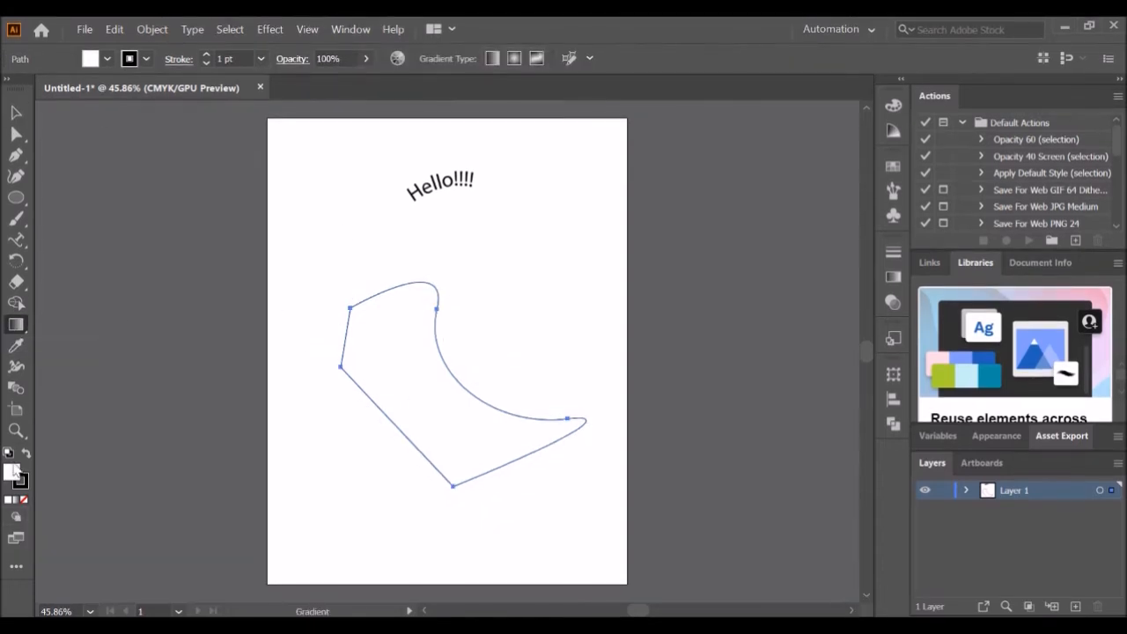
left_click(16, 500)
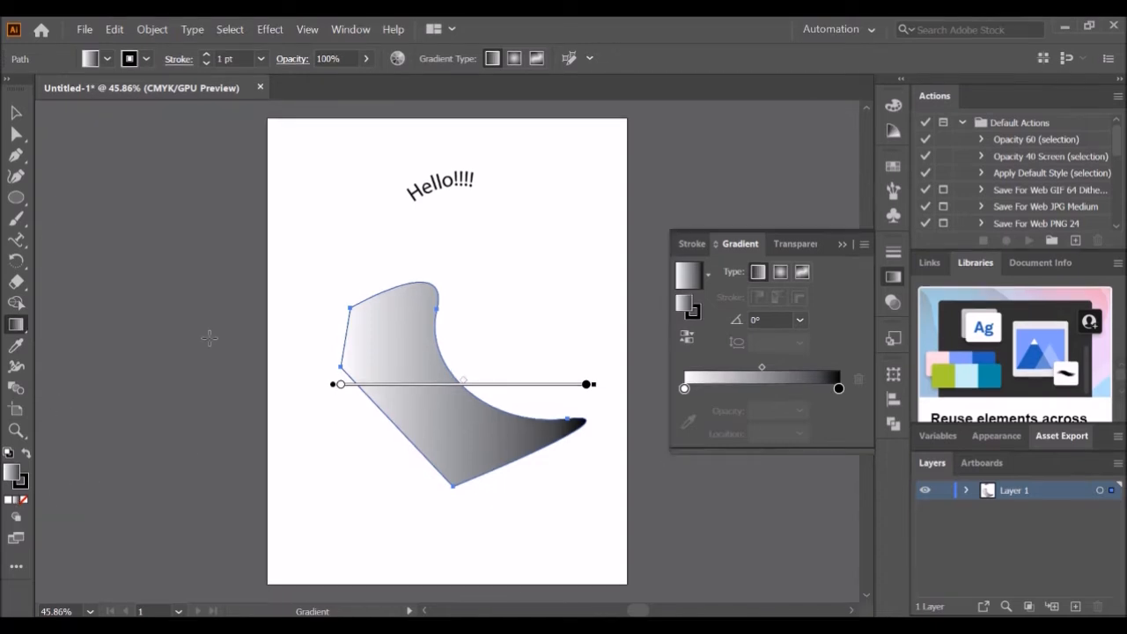
- Adjust the linear gradient's endpoints, midpoint and black stop across the shape
left_click(587, 386)
mouse_move(590, 390)
left_mouse_down()
mouse_move(430, 386)
mouse_move(543, 386)
left_mouse_up()
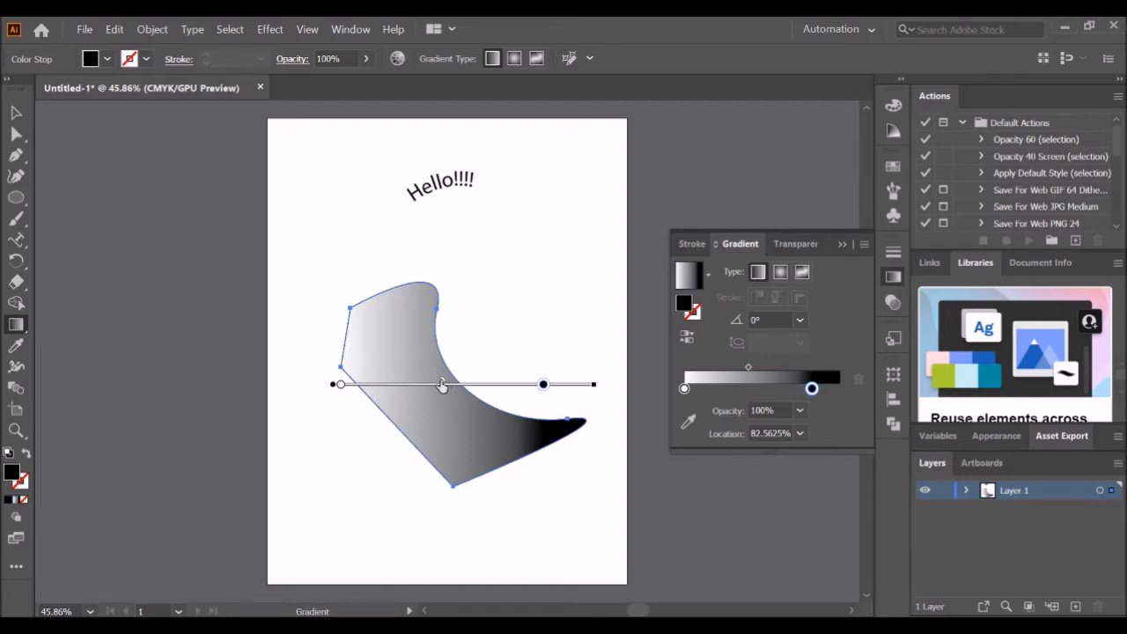
mouse_move(443, 385)
left_mouse_down()
mouse_move(508, 385)
mouse_move(400, 379)
left_mouse_up()
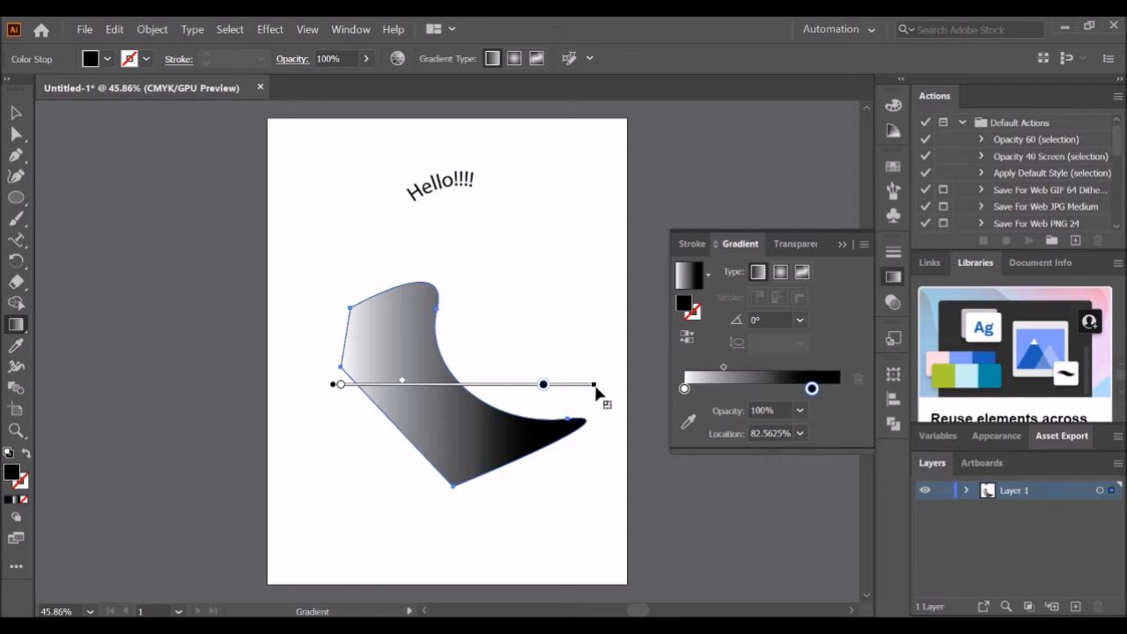
mouse_move(594, 387)
left_mouse_down()
mouse_move(587, 415)
mouse_move(464, 393)
mouse_move(385, 396)
mouse_move(583, 402)
left_mouse_up()
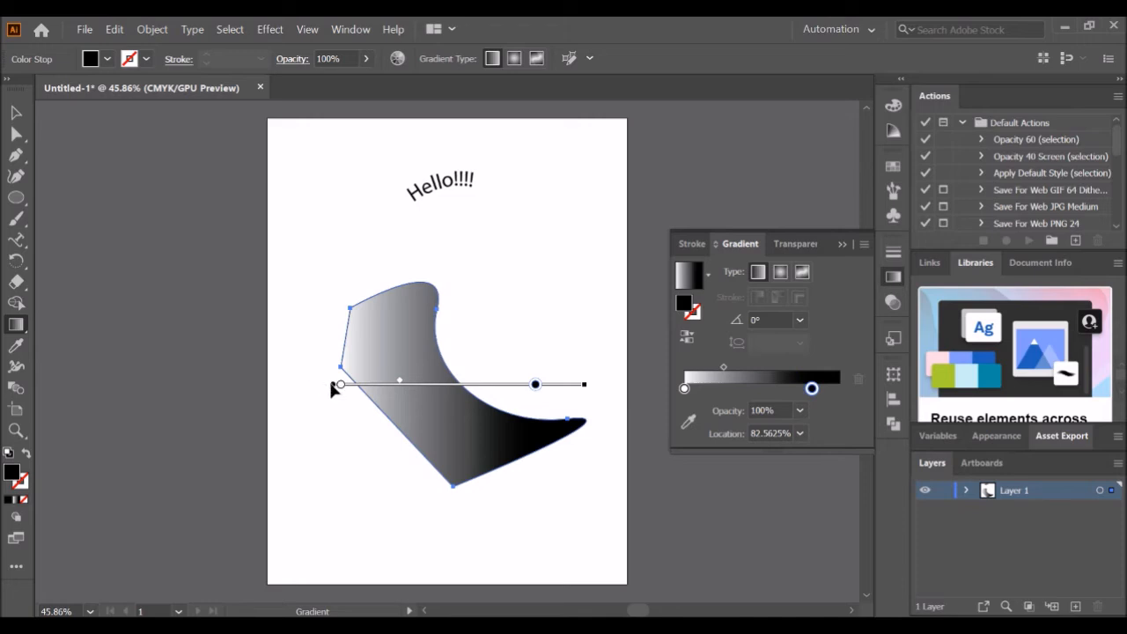
mouse_move(334, 386)
left_mouse_down()
mouse_move(327, 319)
mouse_move(388, 339)
mouse_move(385, 480)
mouse_move(380, 302)
mouse_move(319, 354)
mouse_move(433, 319)
mouse_move(435, 290)
mouse_move(359, 342)
left_mouse_up()
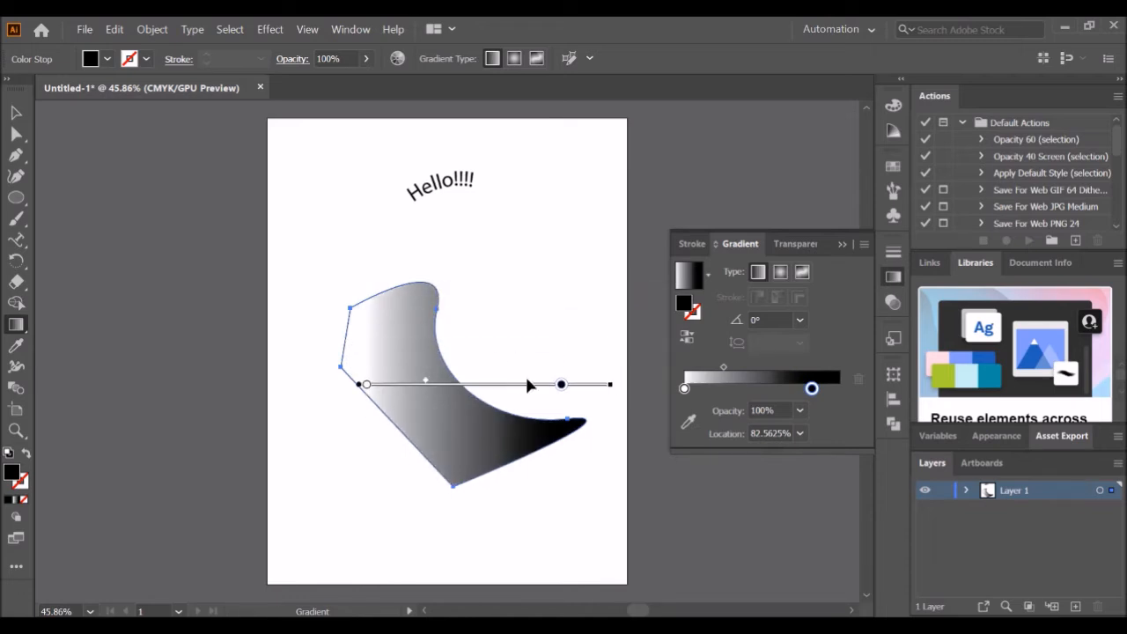
mouse_move(561, 388)
left_mouse_down()
mouse_move(536, 465)
mouse_move(450, 402)
mouse_move(512, 368)
left_mouse_up()
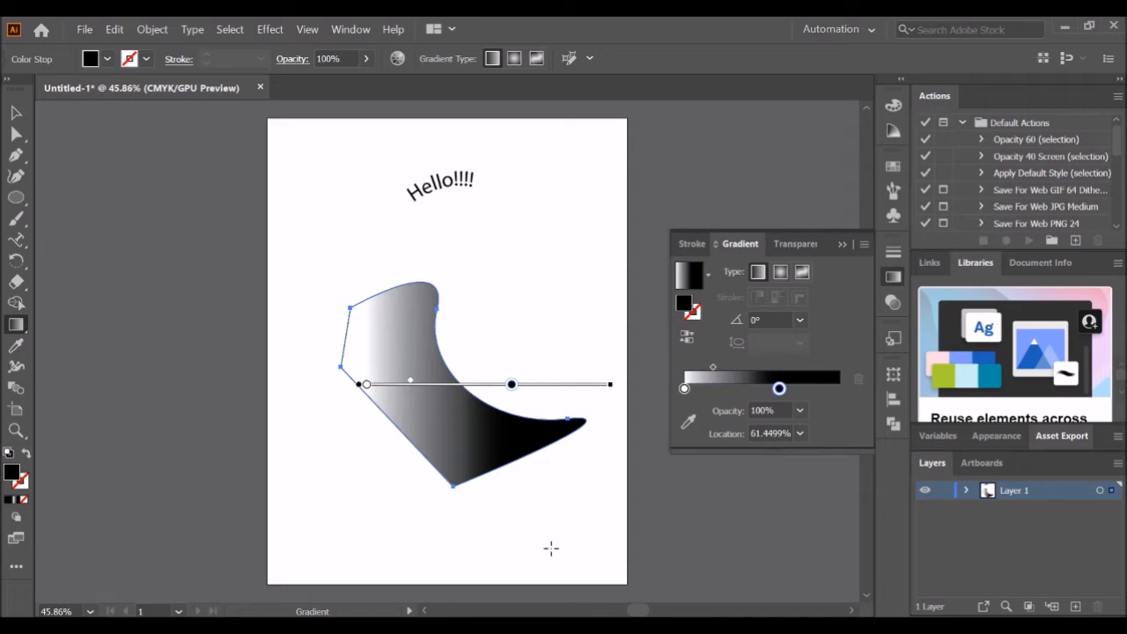
- Switch the shape's gradient to radial
left_click(709, 274)
left_click(709, 274)
left_click(781, 272)
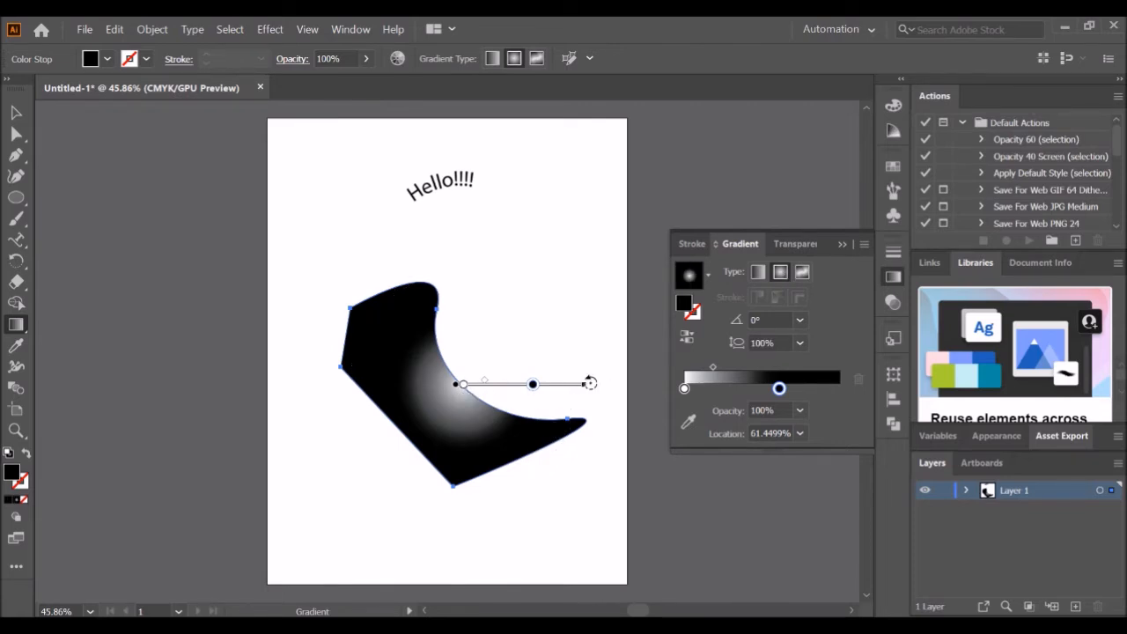
- Reshape the radial gradient on the shape, setting its angle to -151.18° and extending its black stop
mouse_move(589, 383)
left_mouse_down()
mouse_move(558, 469)
mouse_move(384, 511)
mouse_move(343, 385)
left_mouse_up()
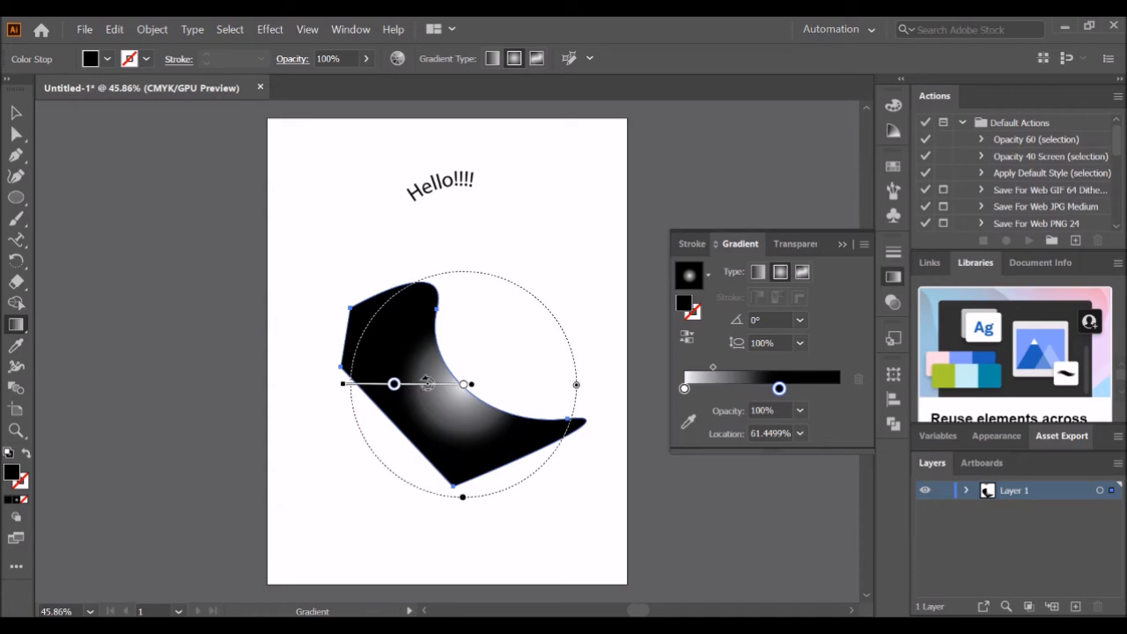
mouse_move(422, 382)
left_mouse_down()
mouse_move(563, 310)
mouse_move(355, 429)
mouse_move(390, 443)
mouse_move(377, 459)
left_mouse_up()
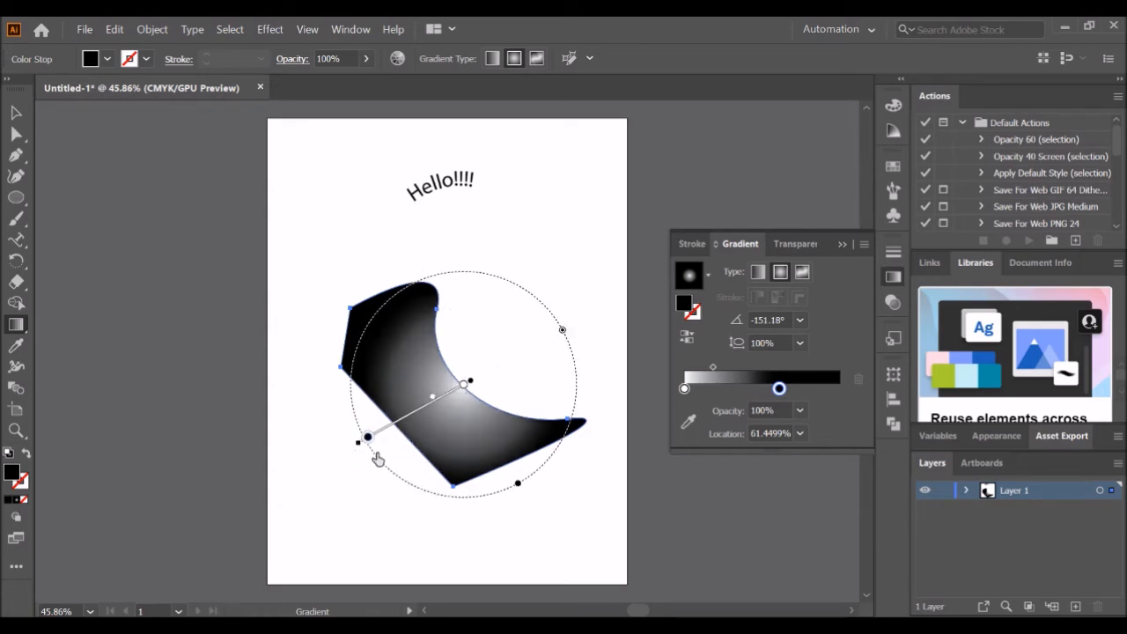
left_click_drag(469, 389, 395, 350)
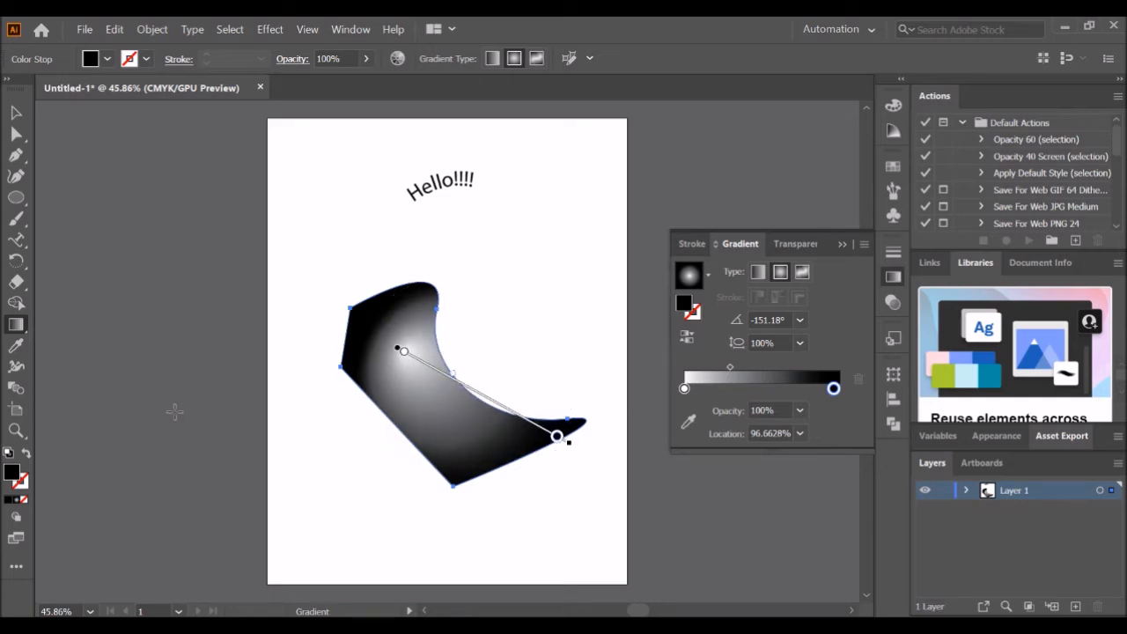
- Draw a gradient-filled star near the page's upper-left corner with the Star tool
left_click(15, 346)
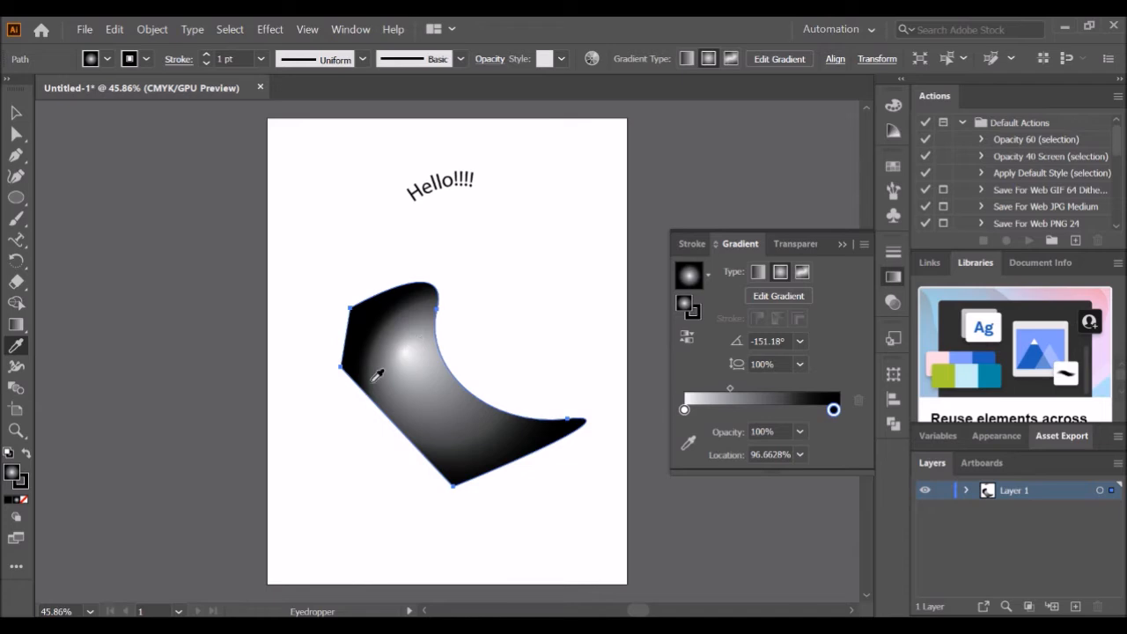
left_click(17, 389)
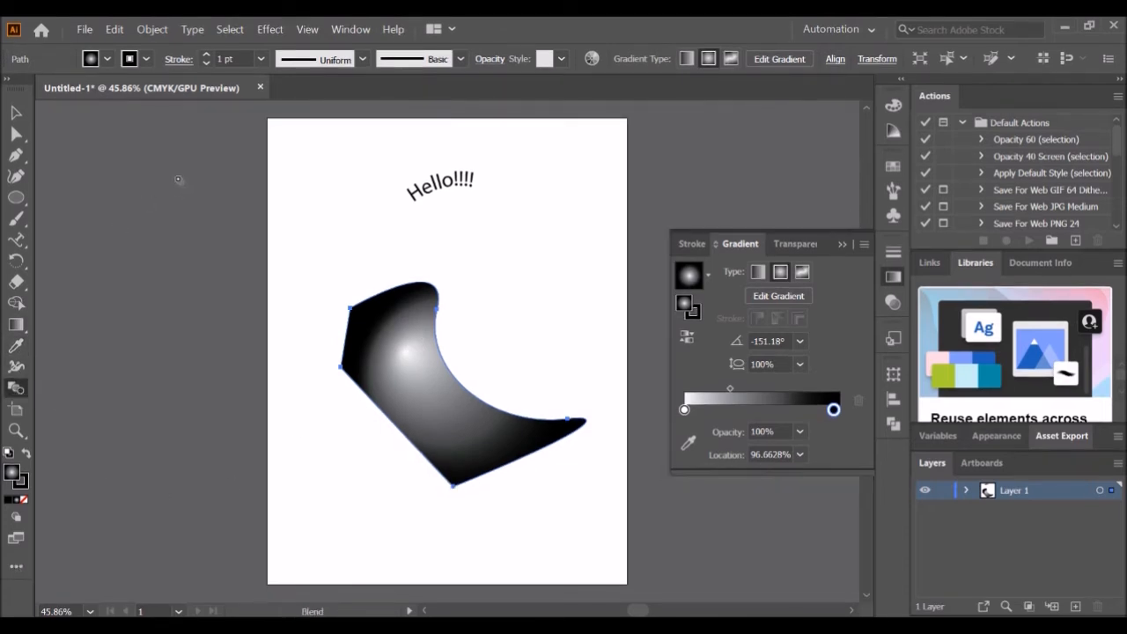
left_click(17, 202)
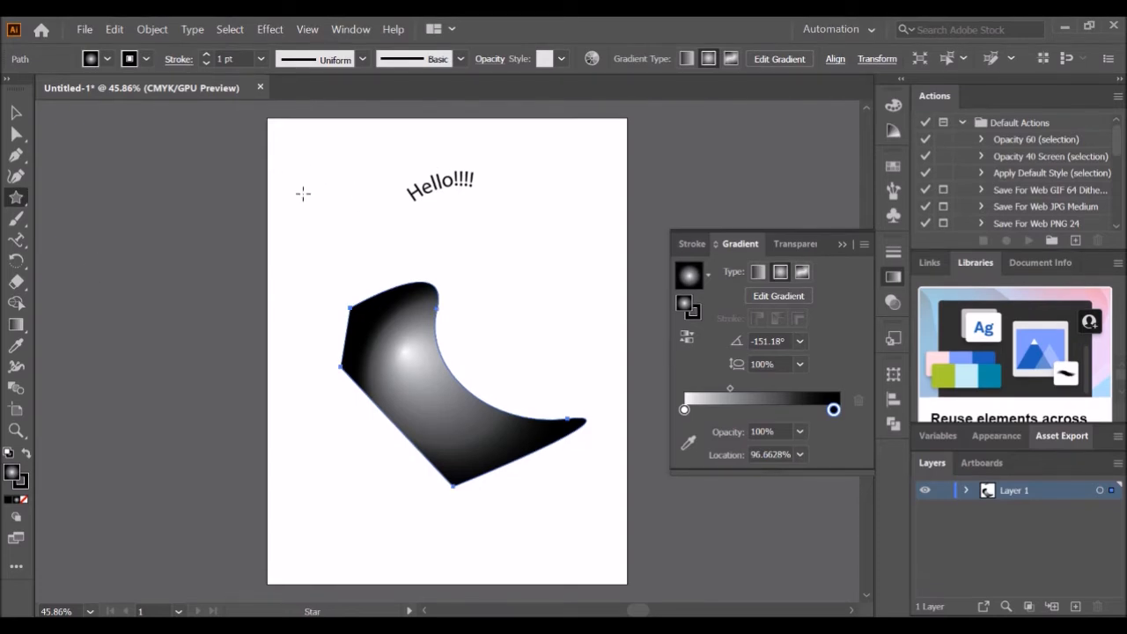
left_click_drag(303, 193, 343, 241)
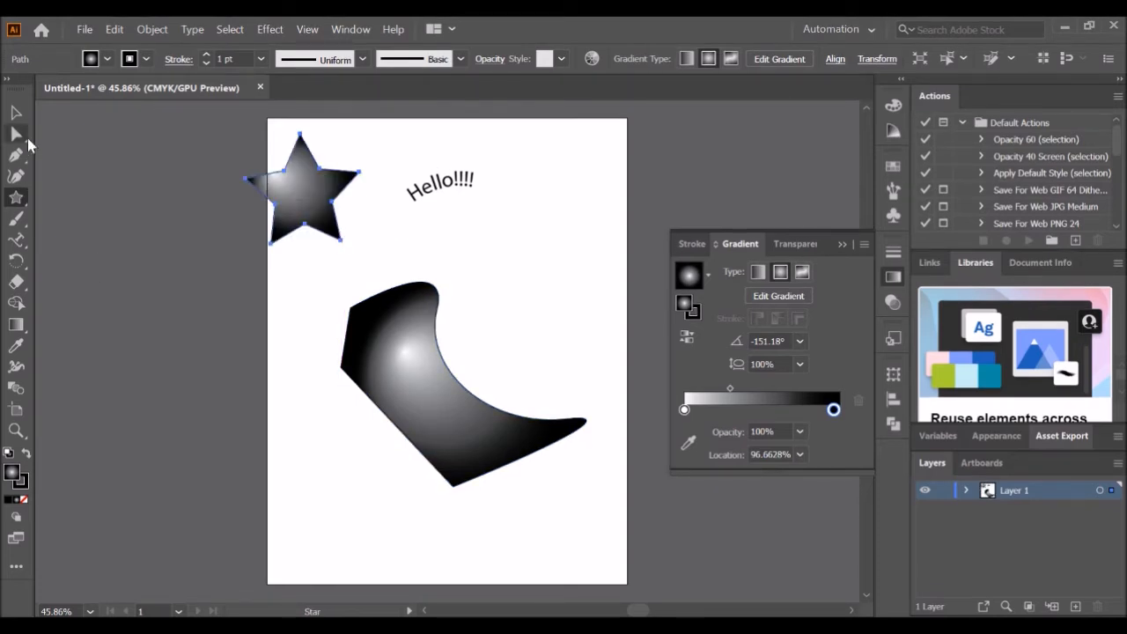
- Blend the freeform shape into the star with the Blend tool, then deselect
left_click(16, 388)
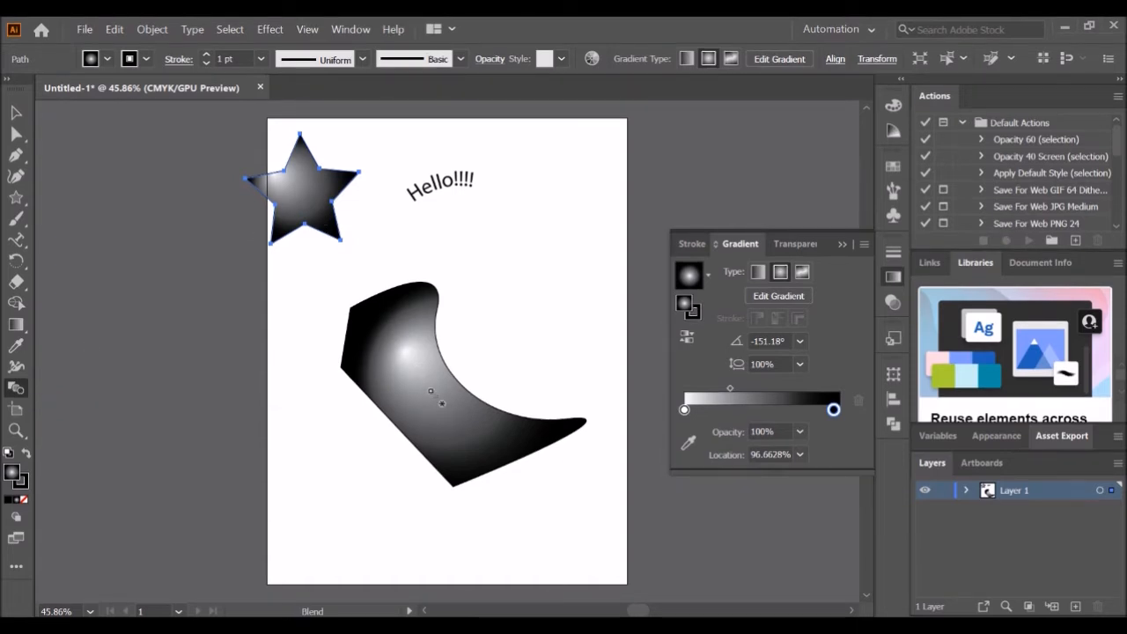
left_click(441, 403)
left_click(298, 193)
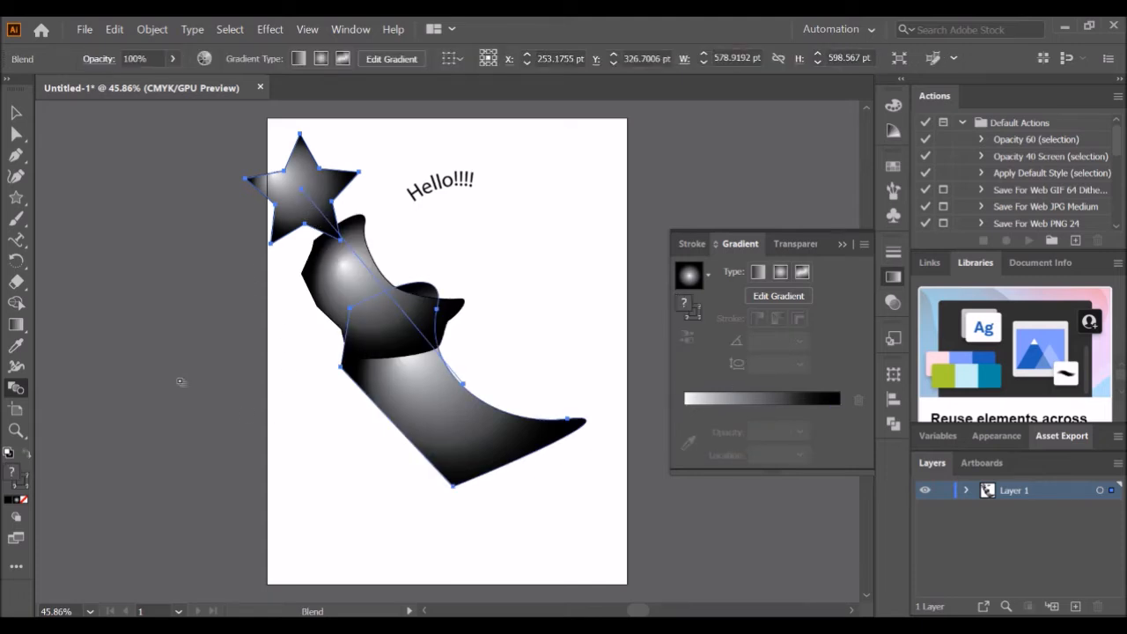
left_click(17, 114)
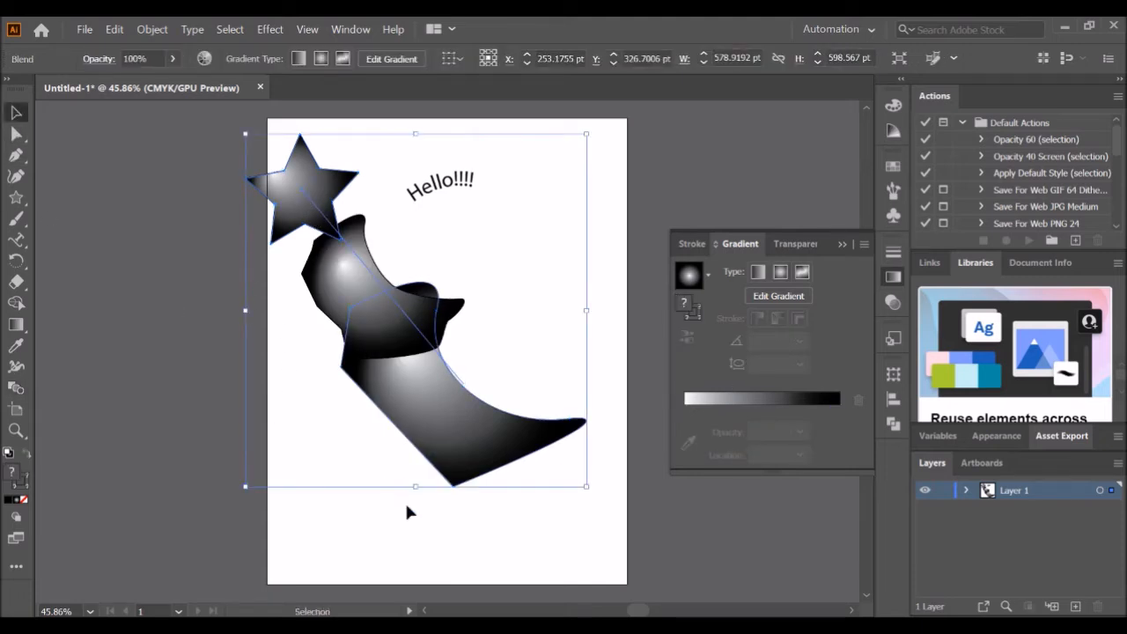
left_click(473, 521)
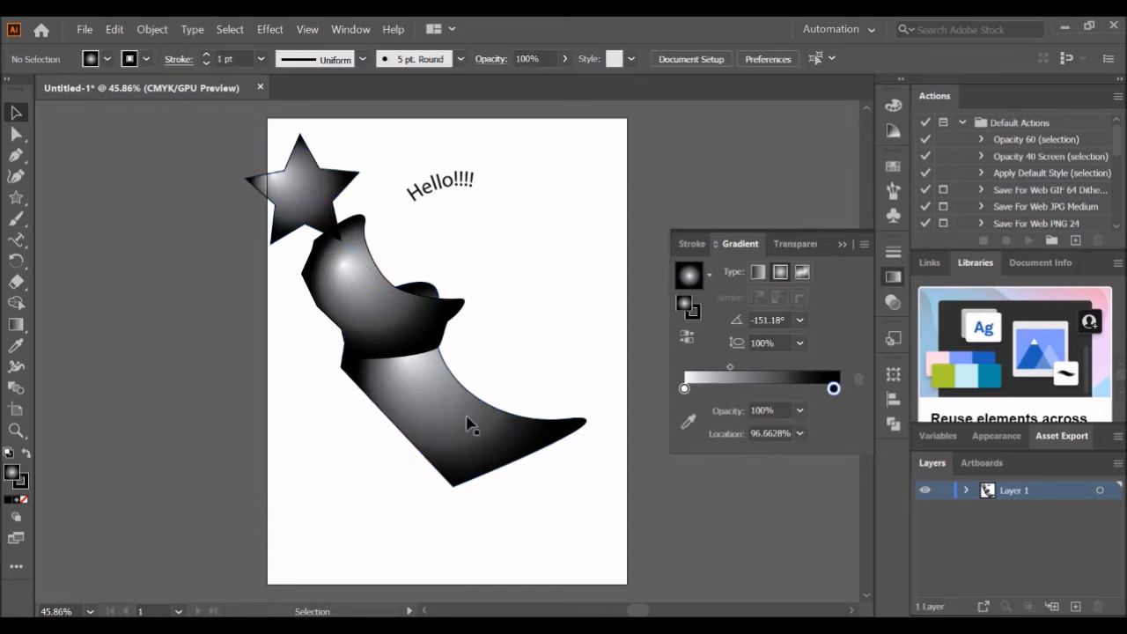
- Move the blend object so the star sits at the page's upper-left edge
left_click_drag(466, 410, 404, 459)
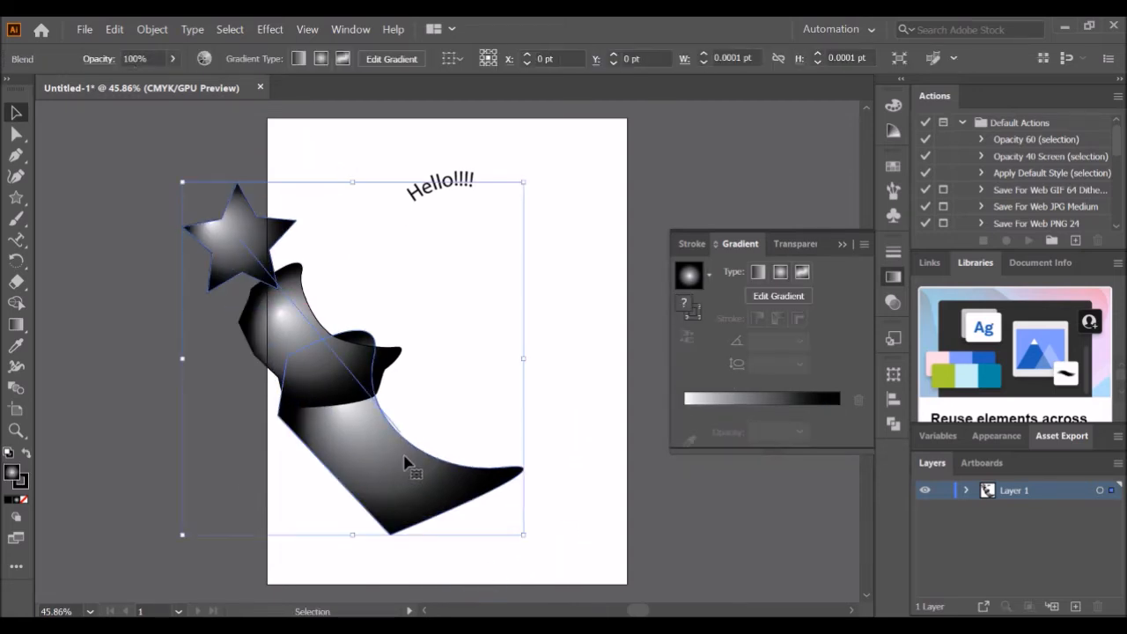
left_click_drag(284, 303, 370, 274)
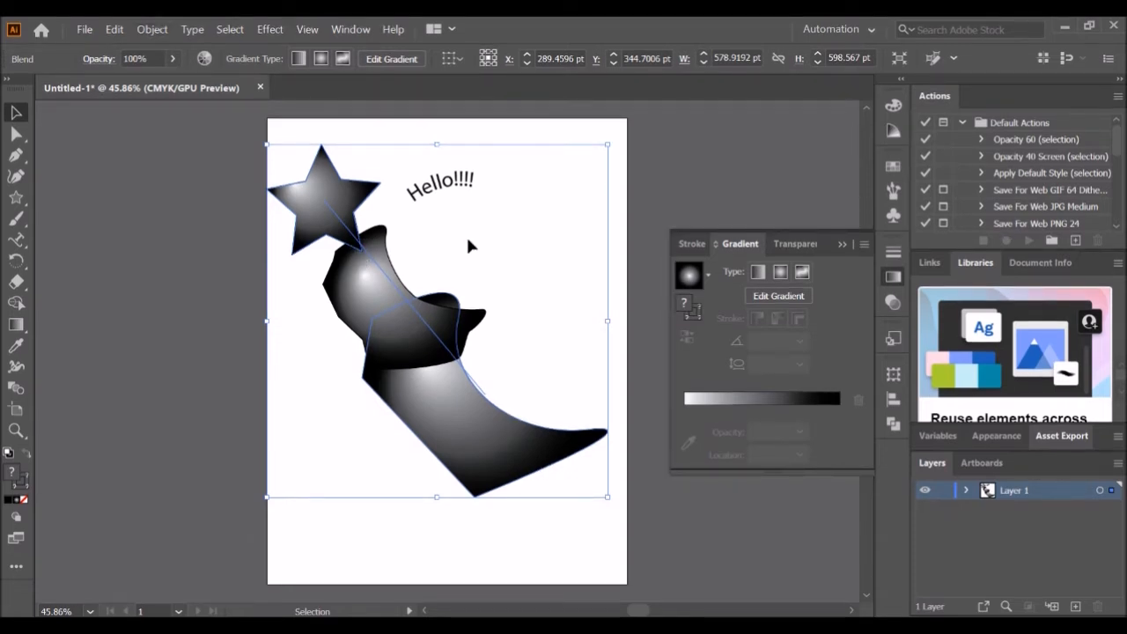
left_click(465, 235)
double_click(394, 273)
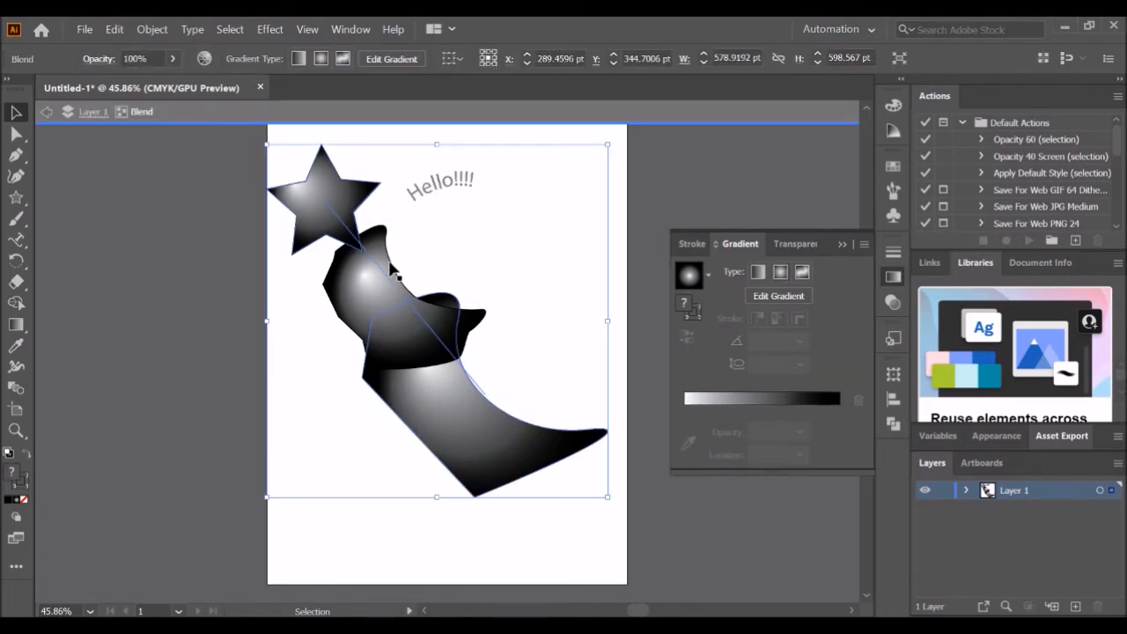
left_click(46, 111)
left_click(47, 111)
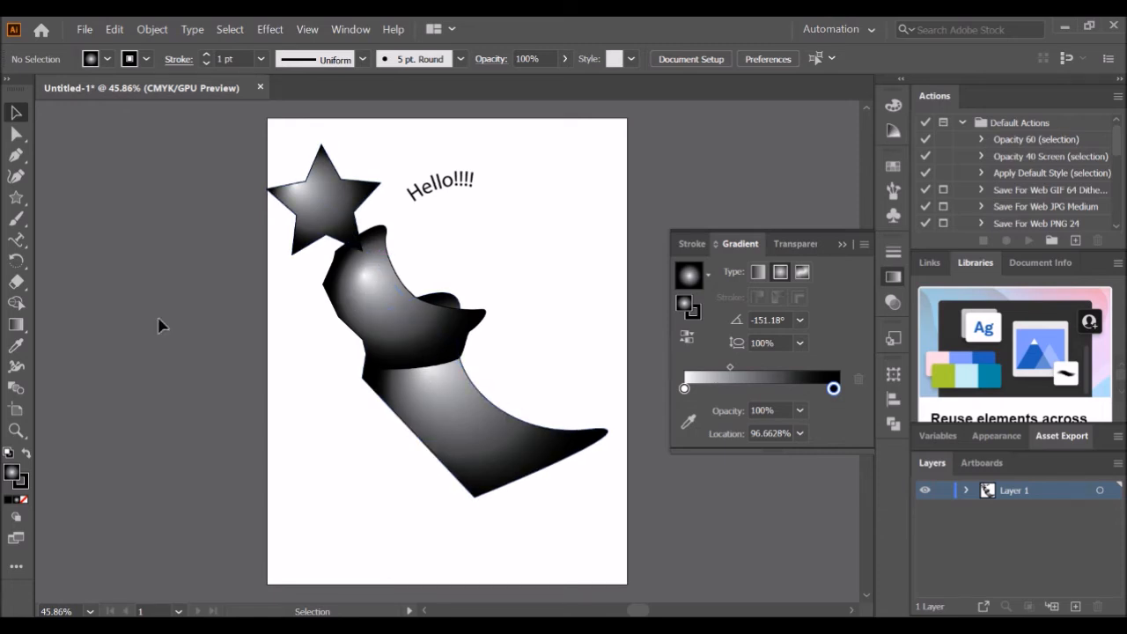
- Enlarge Artboard 1 to 694 pt by 851 pt with the Artboard tool
left_click(16, 412)
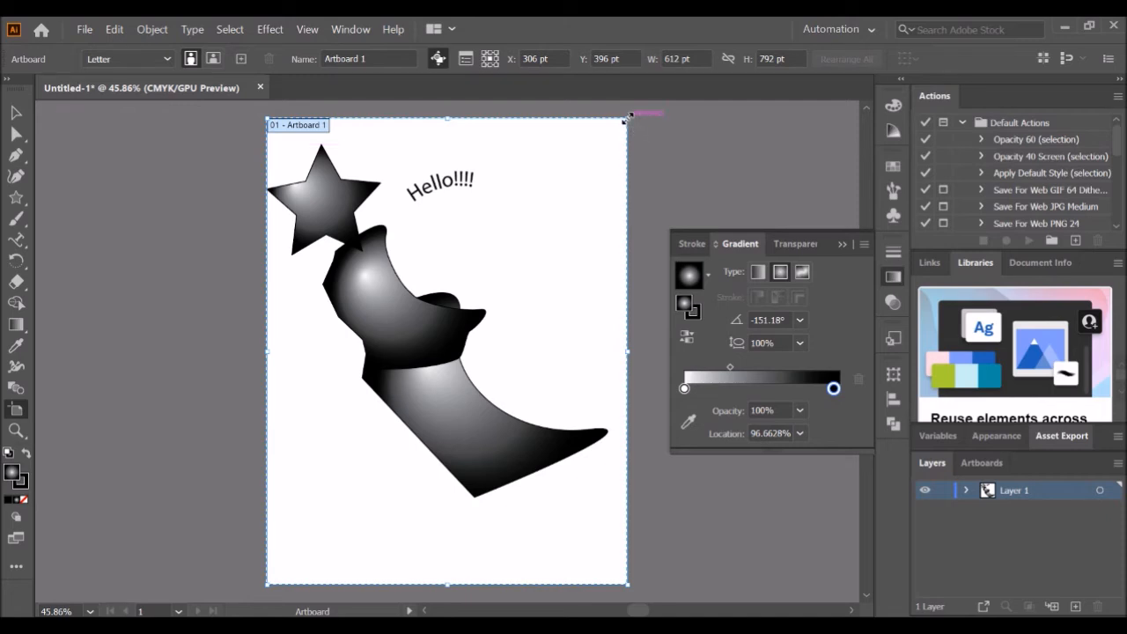
left_click_drag(627, 117, 676, 121)
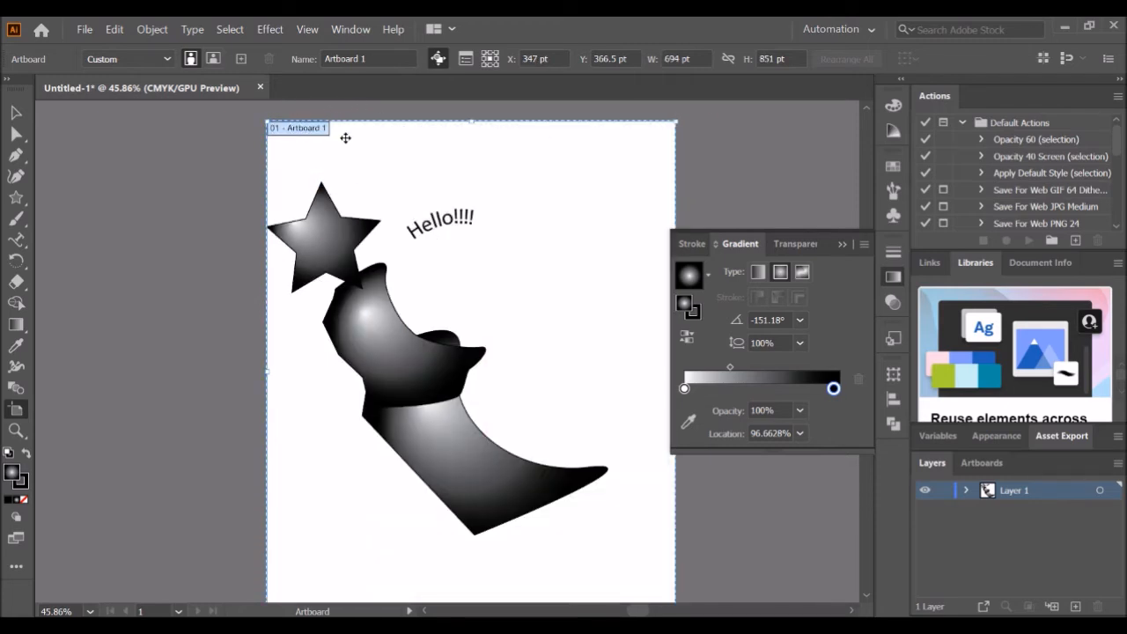
- Create a second artboard left of the page, then delete it
left_click_drag(136, 182, 299, 390)
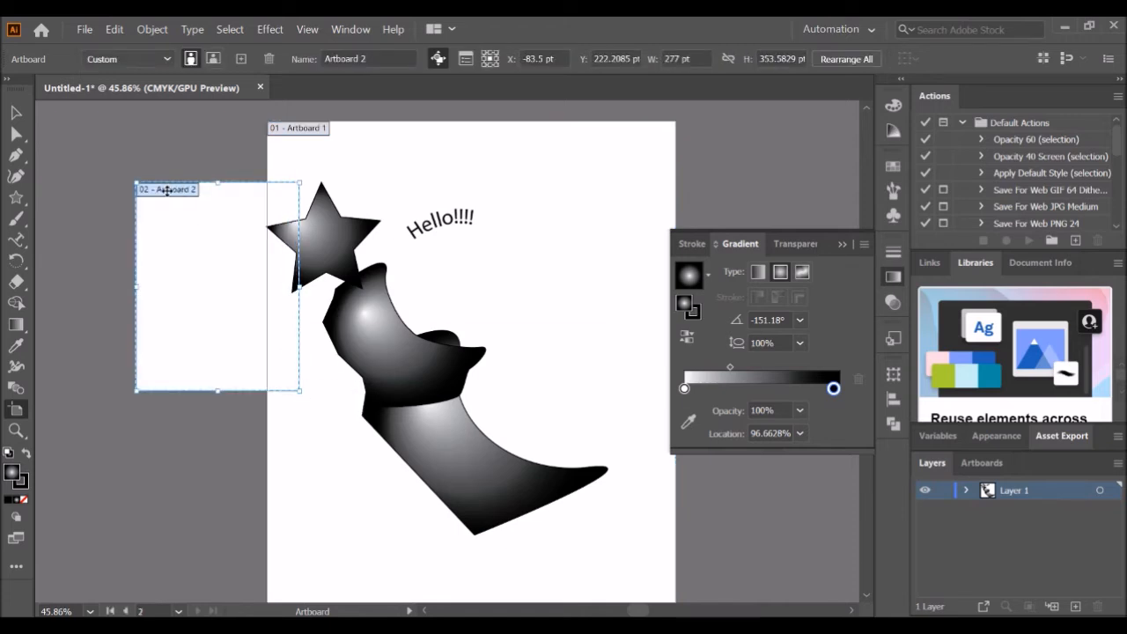
left_click(983, 464)
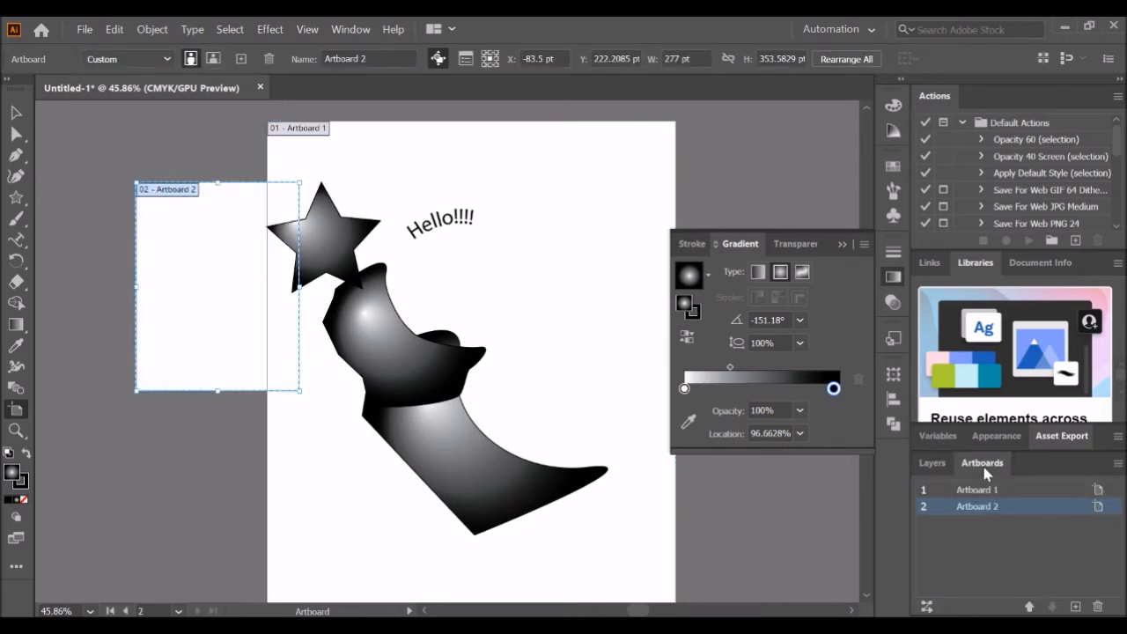
left_click(935, 463)
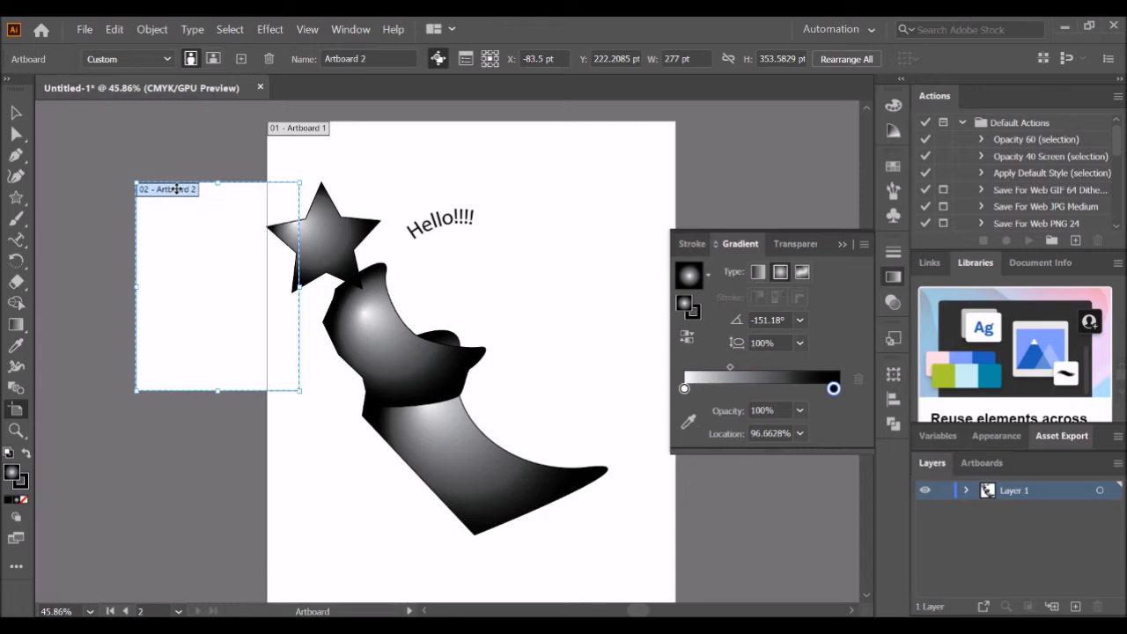
key("Delete")
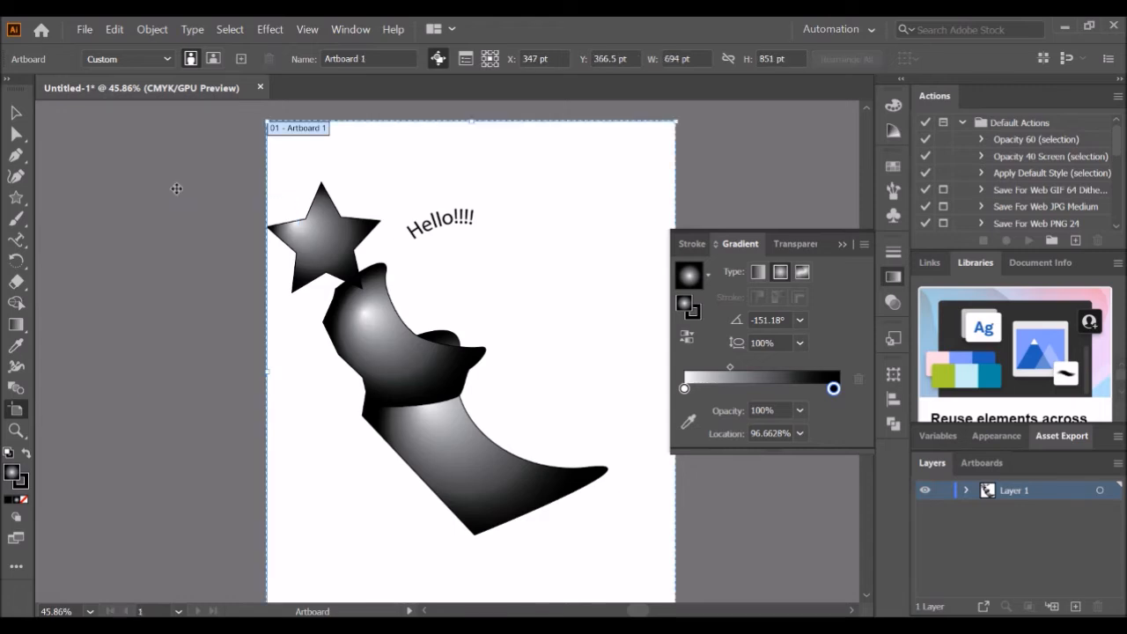
left_click(15, 431)
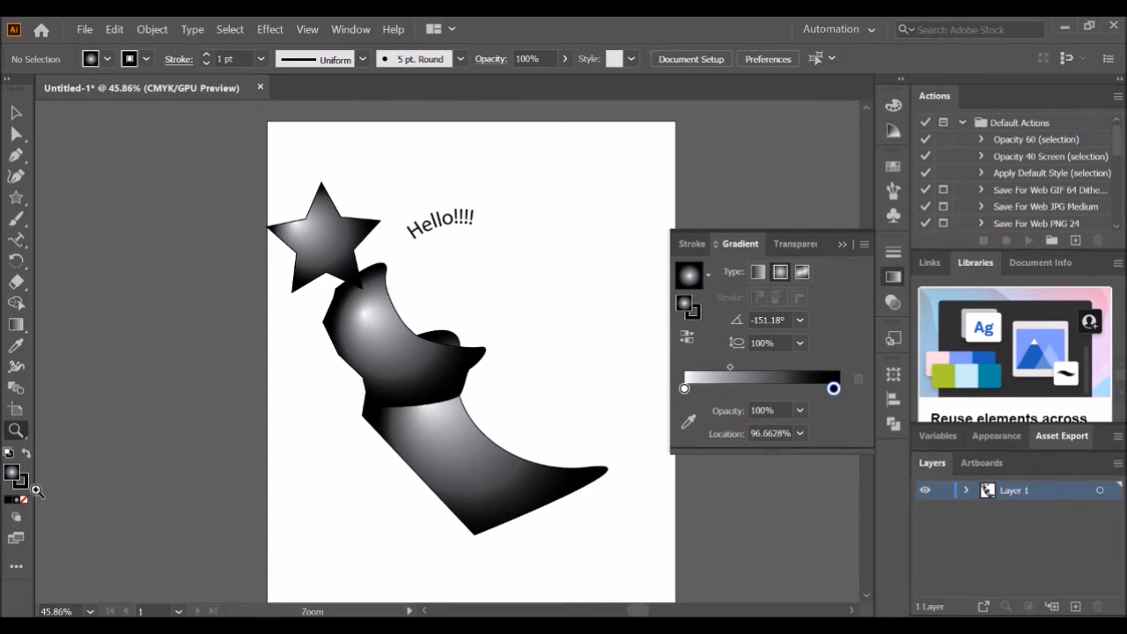
- Select the blend object and move it lower down on the page
left_click(19, 112)
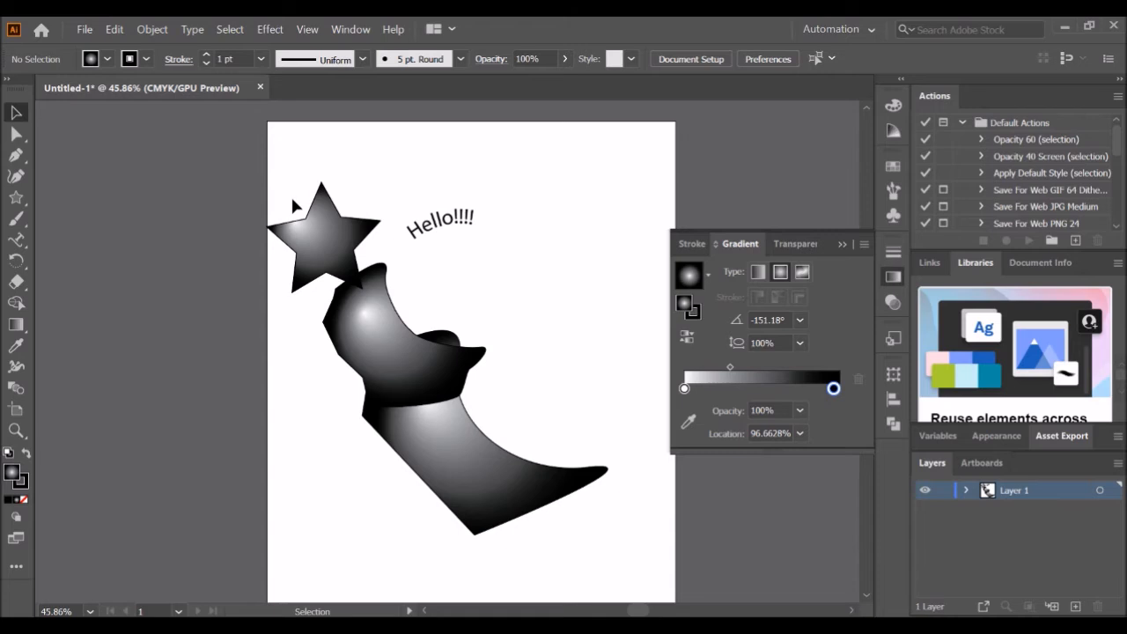
left_click(335, 220)
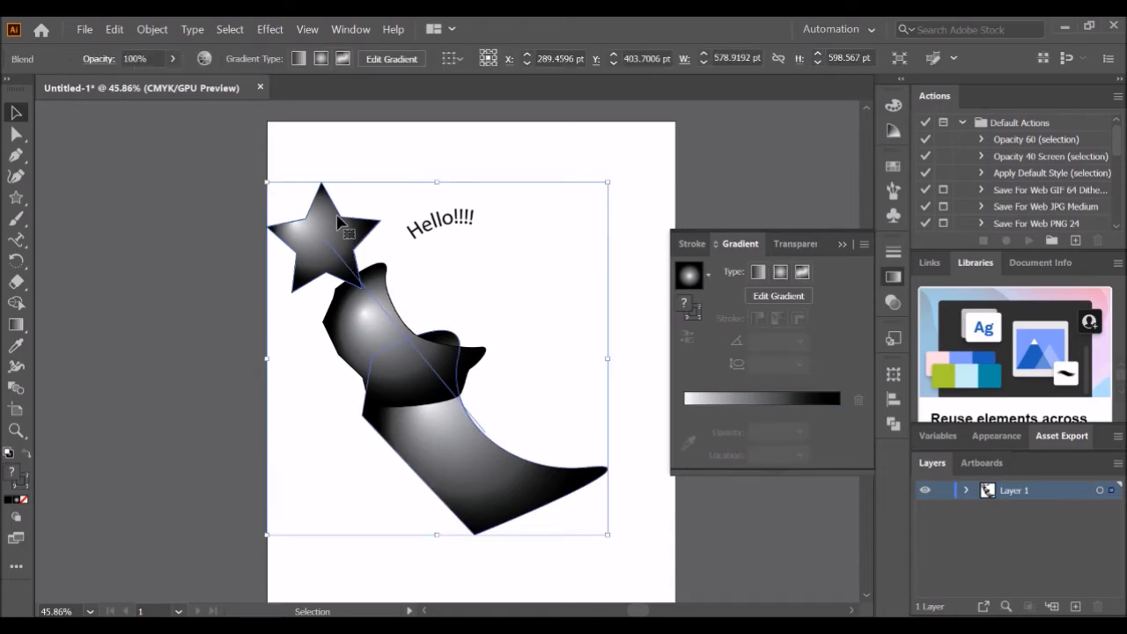
left_click_drag(337, 222, 357, 360)
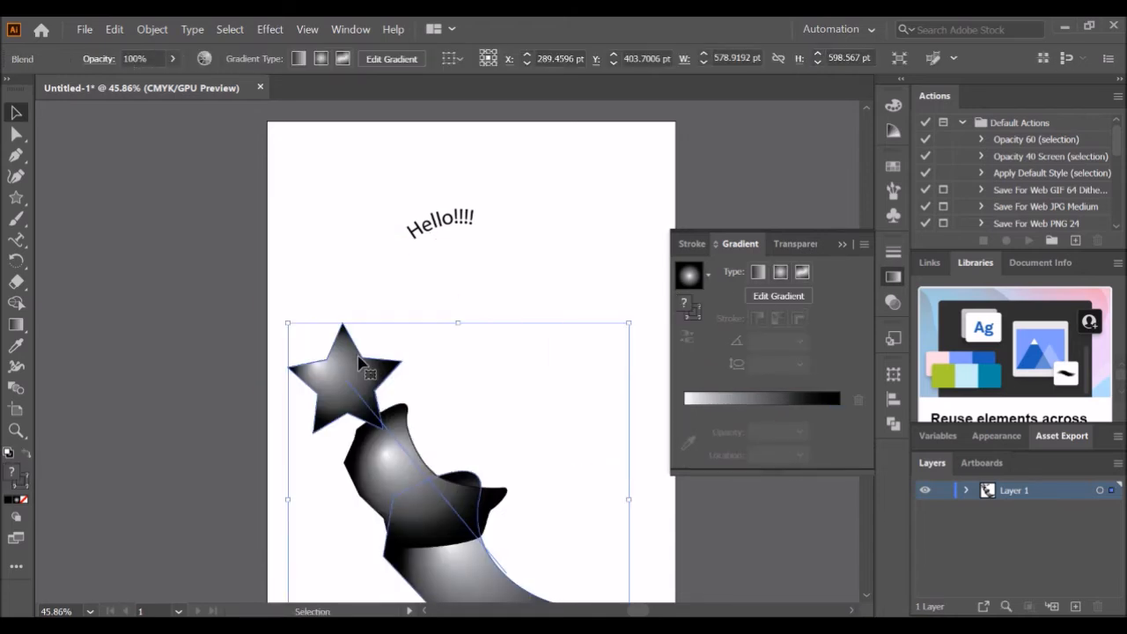
- Draw a five-point star with the Star tool below the Hello!!!! text, dismissing the Star options dialog
left_click(20, 199)
left_click_drag(509, 291, 565, 373)
left_click(168, 357)
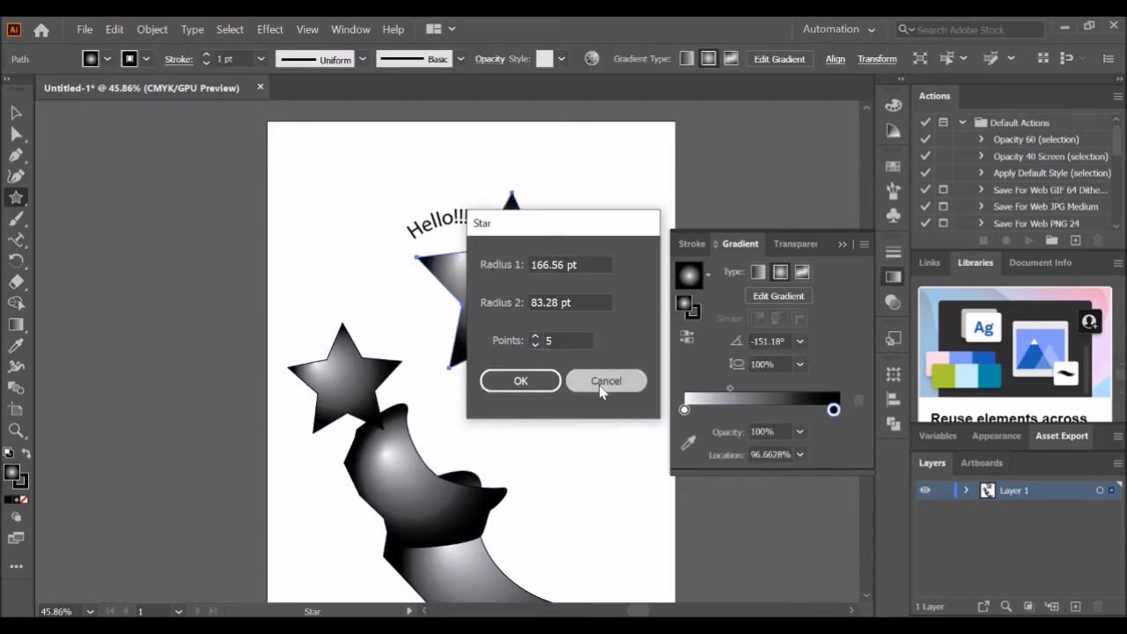
left_click(604, 385)
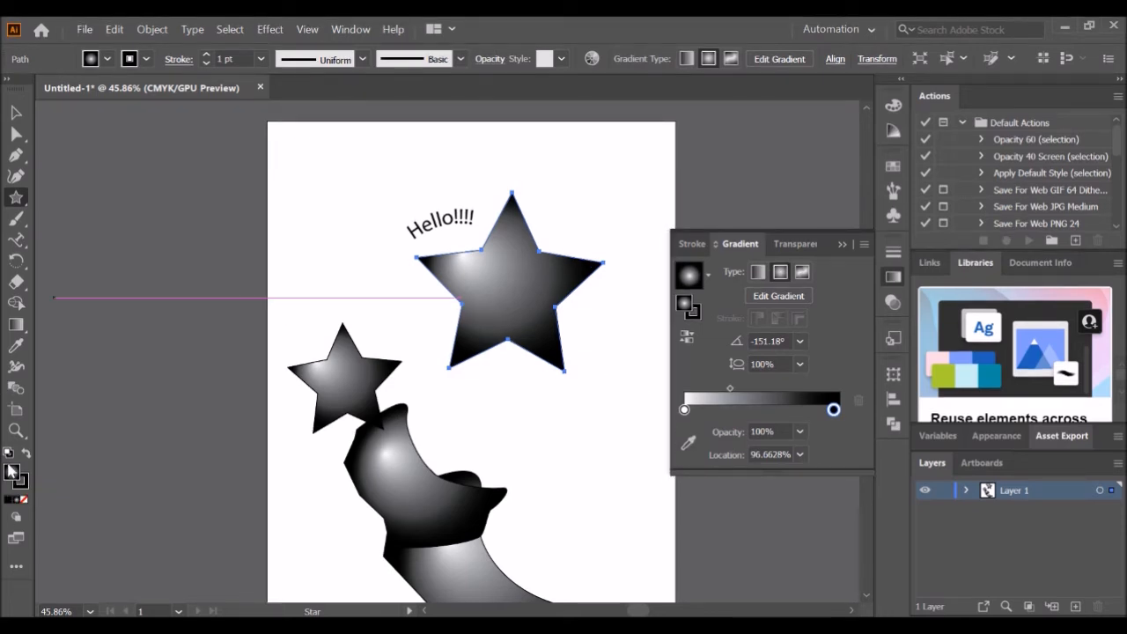
- Reset the new star to default fill and stroke, then set its fill to yellow in the Color Picker
left_click(7, 454)
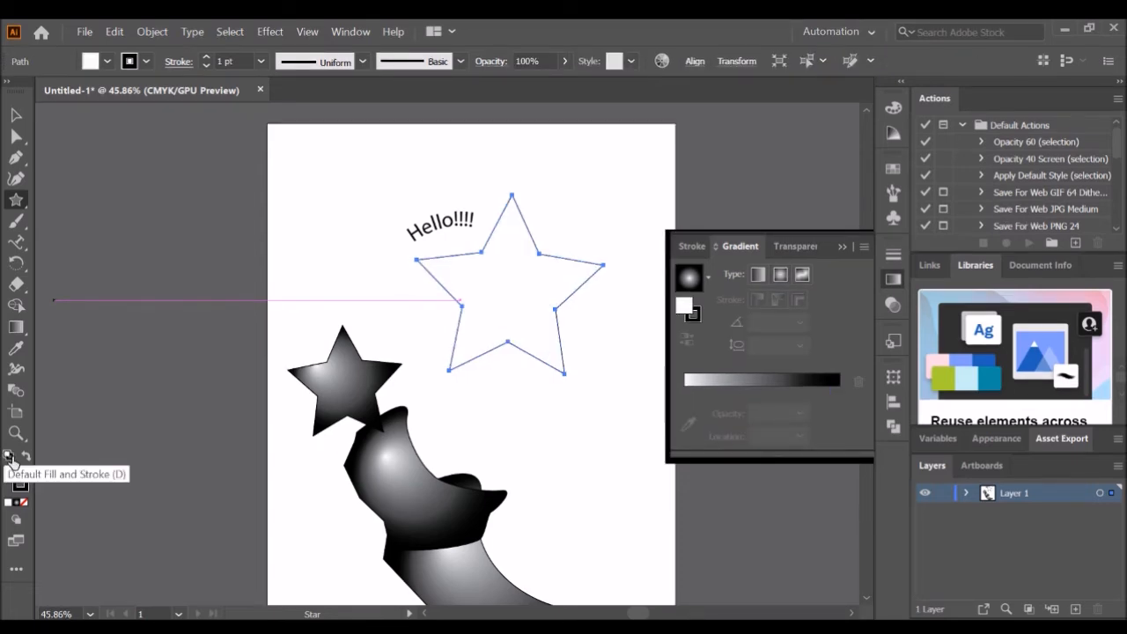
double_click(12, 476)
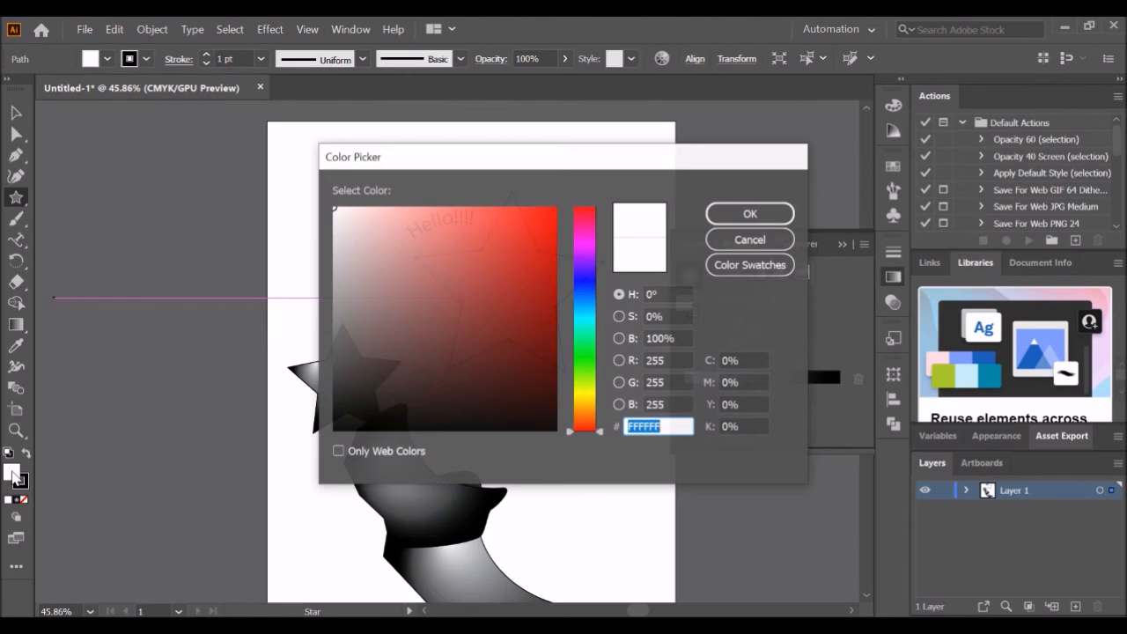
left_click(583, 245)
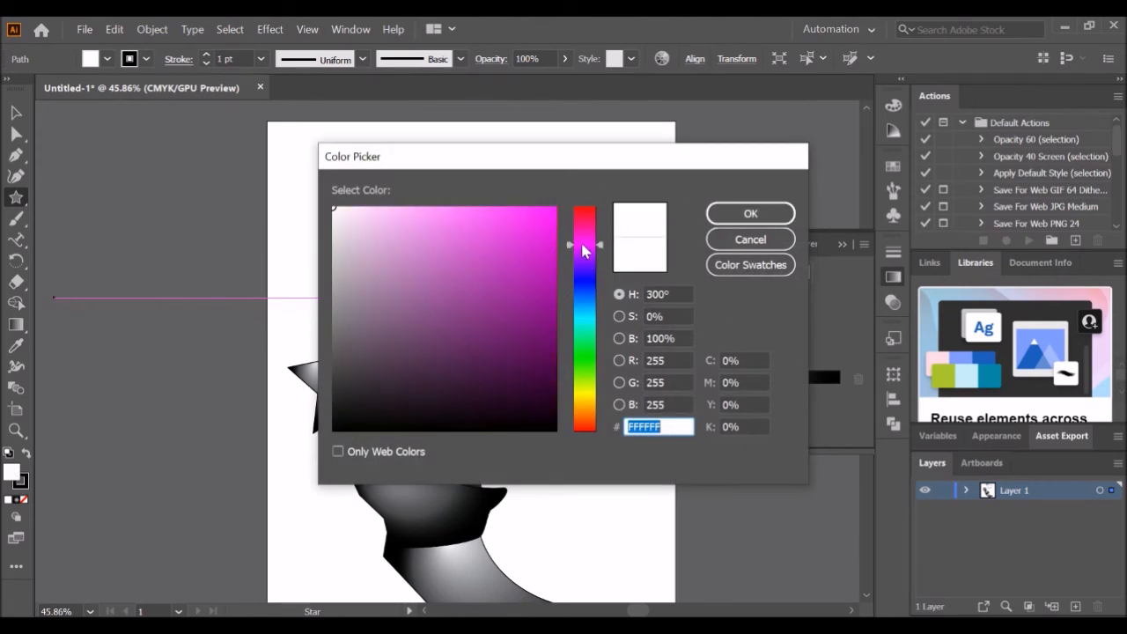
left_click(585, 391)
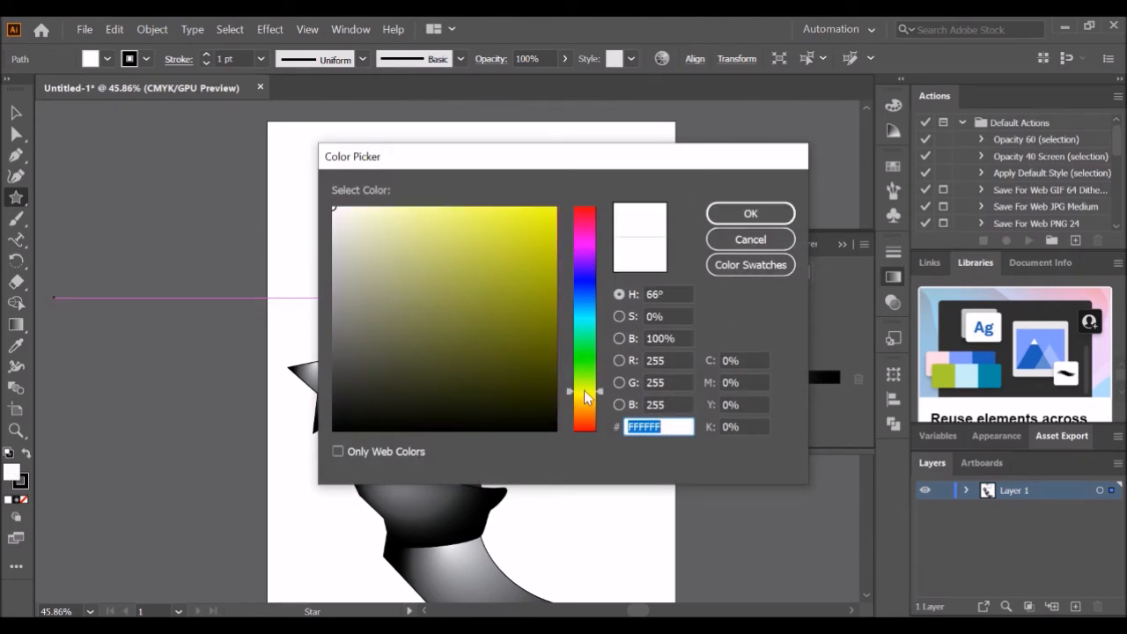
left_click(551, 225)
left_click(748, 214)
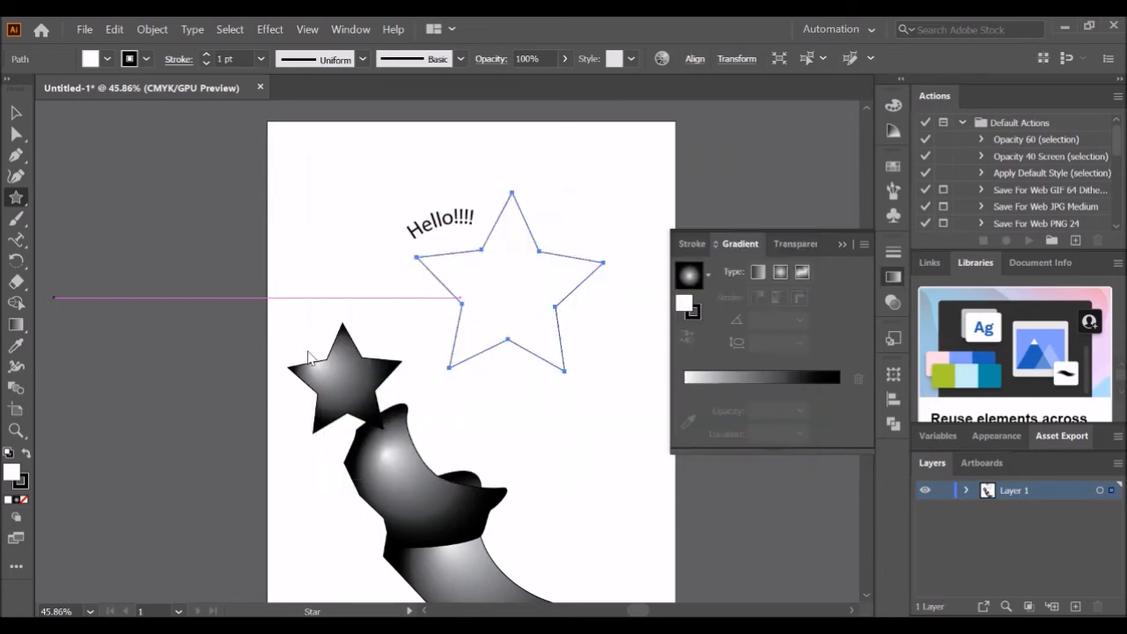
- Set the star's stroke colour to a dark green in the Color Picker
double_click(26, 488)
left_click(24, 490)
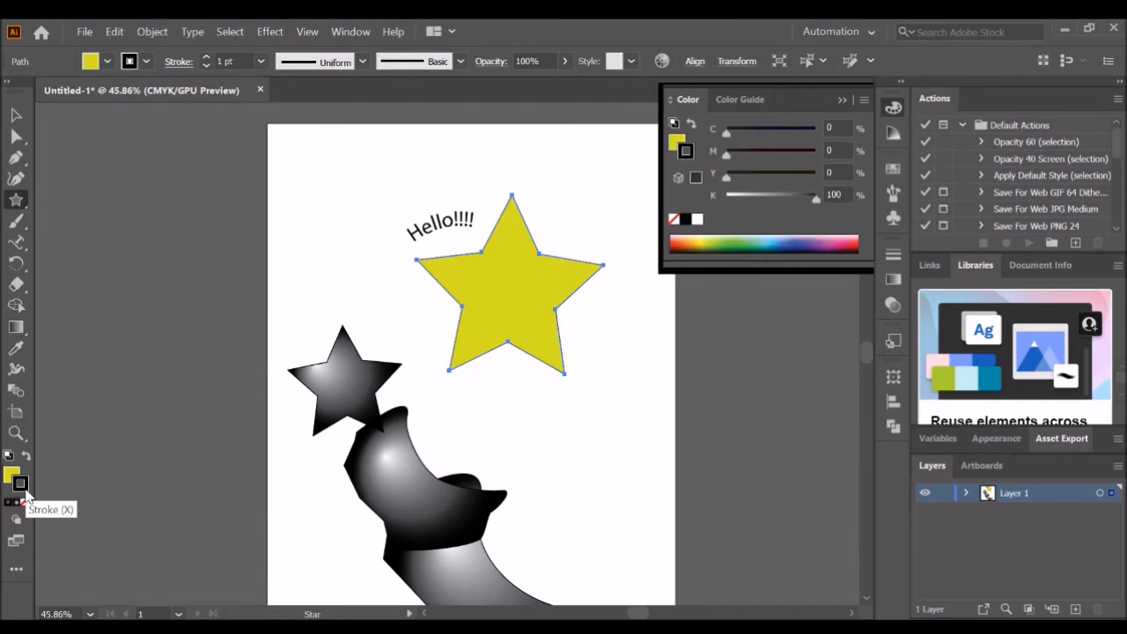
double_click(23, 490)
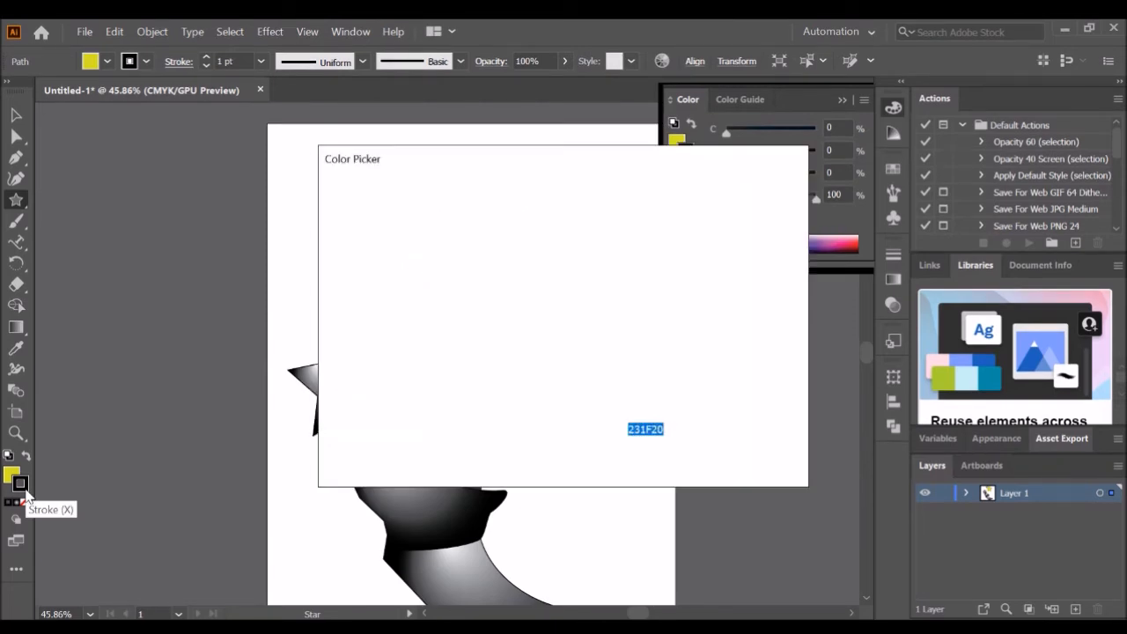
left_click(587, 354)
left_click(541, 377)
left_click(762, 216)
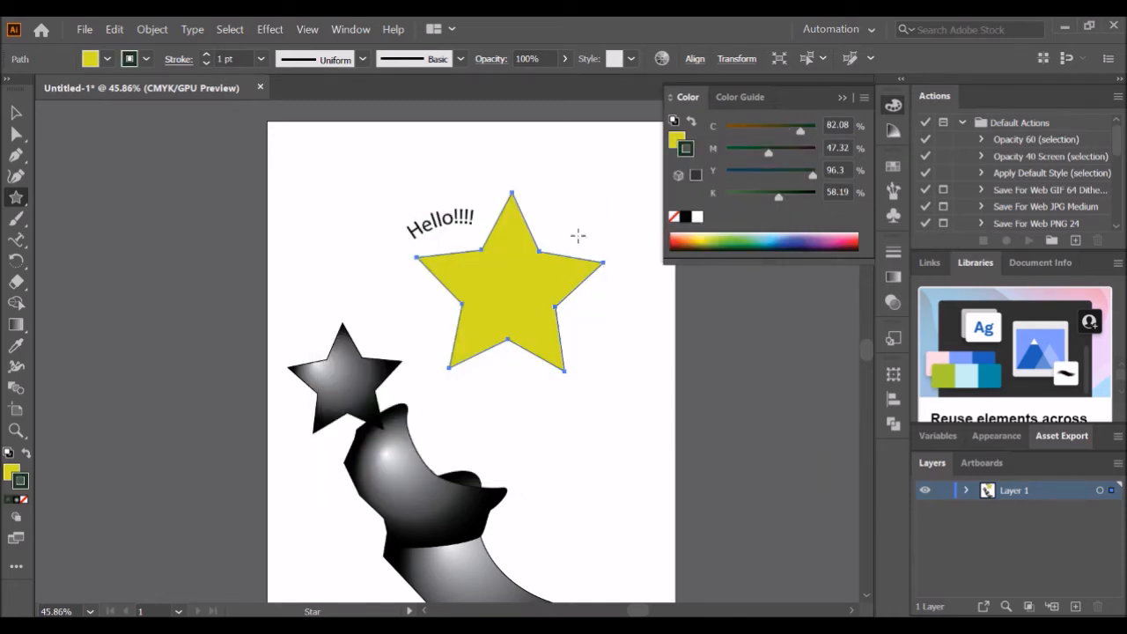
- Increase the star's stroke weight to 11 pt
left_click(208, 54)
left_click(208, 55)
left_click(207, 55)
left_click(208, 55)
left_click(208, 55)
left_click(208, 54)
left_click(208, 55)
left_click(208, 54)
left_click(208, 55)
left_click(208, 54)
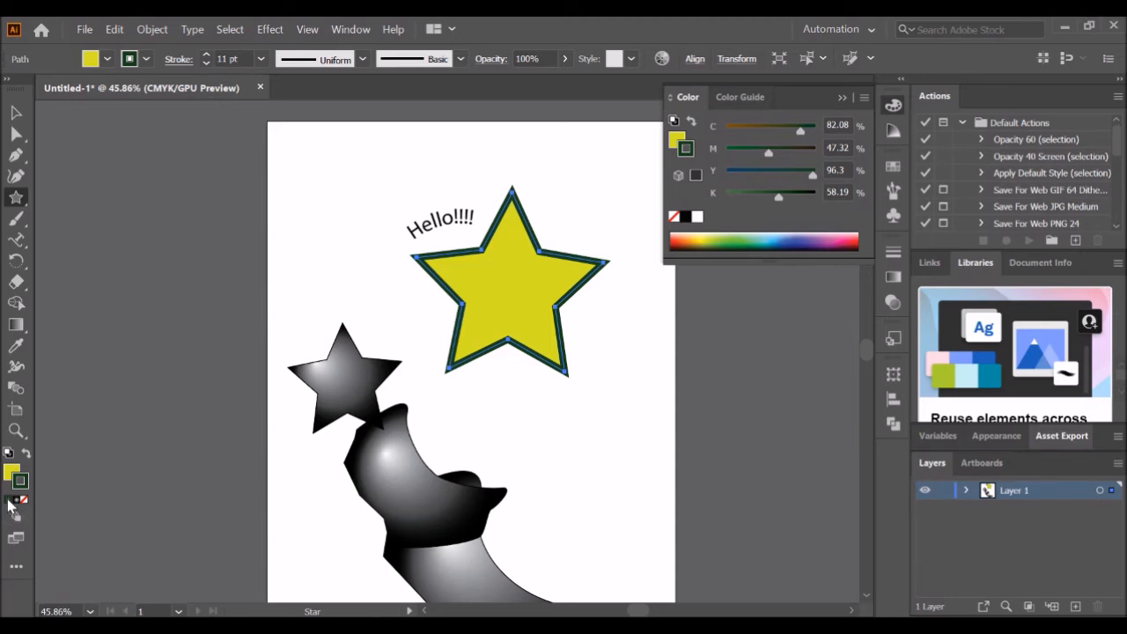
- Reselect the star and change its stroke to light blue from the colour spectrum
left_click(18, 112)
left_click(352, 294)
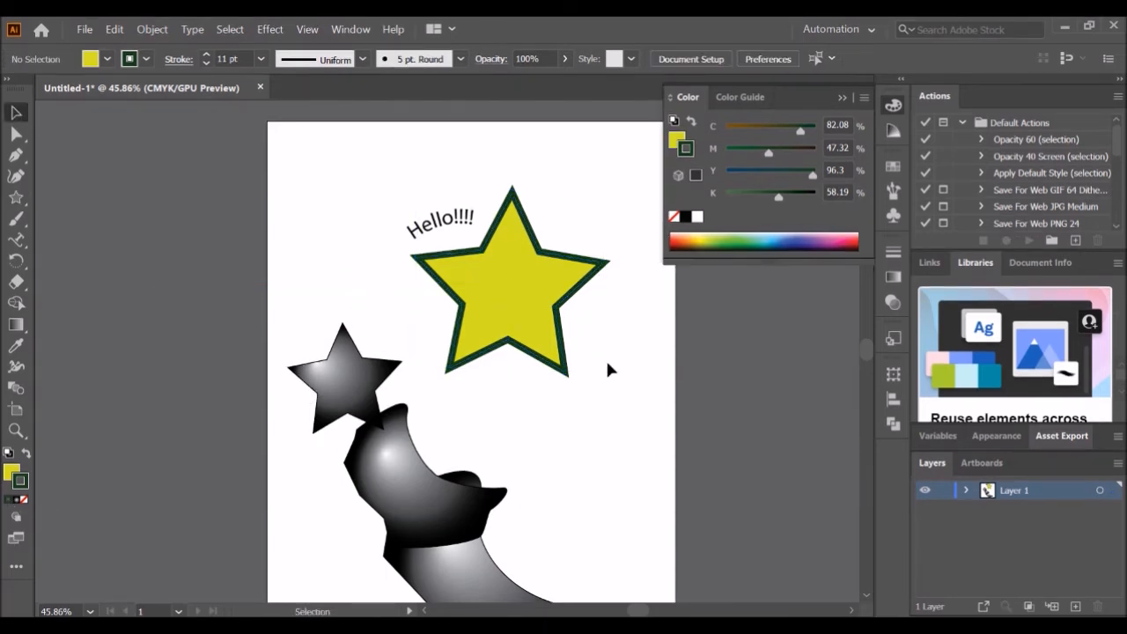
left_click(566, 370)
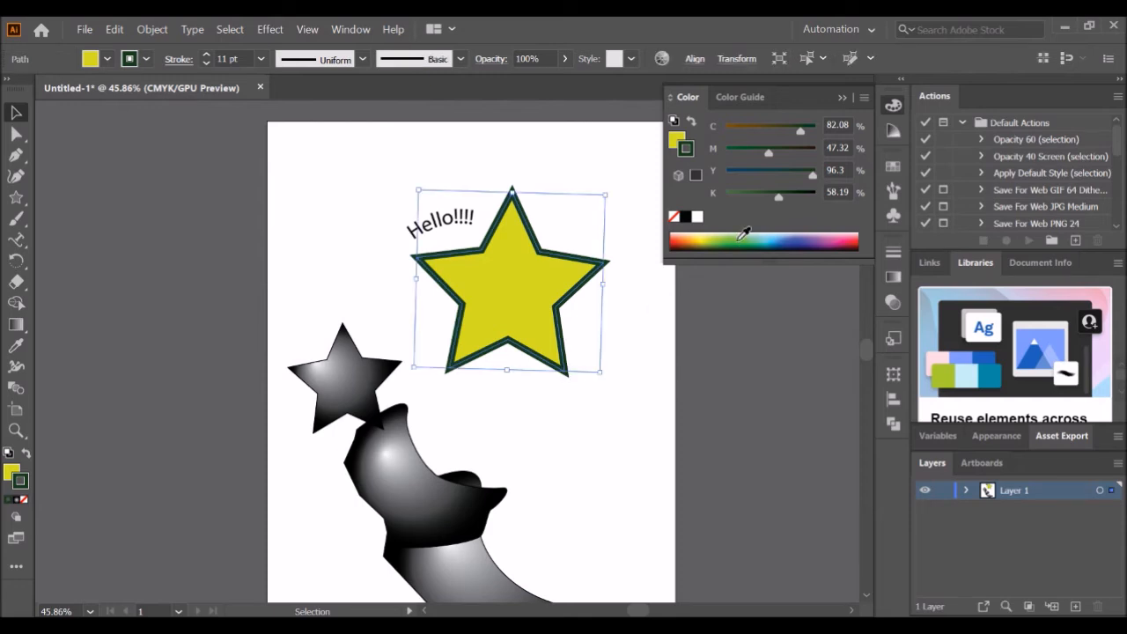
left_click(771, 233)
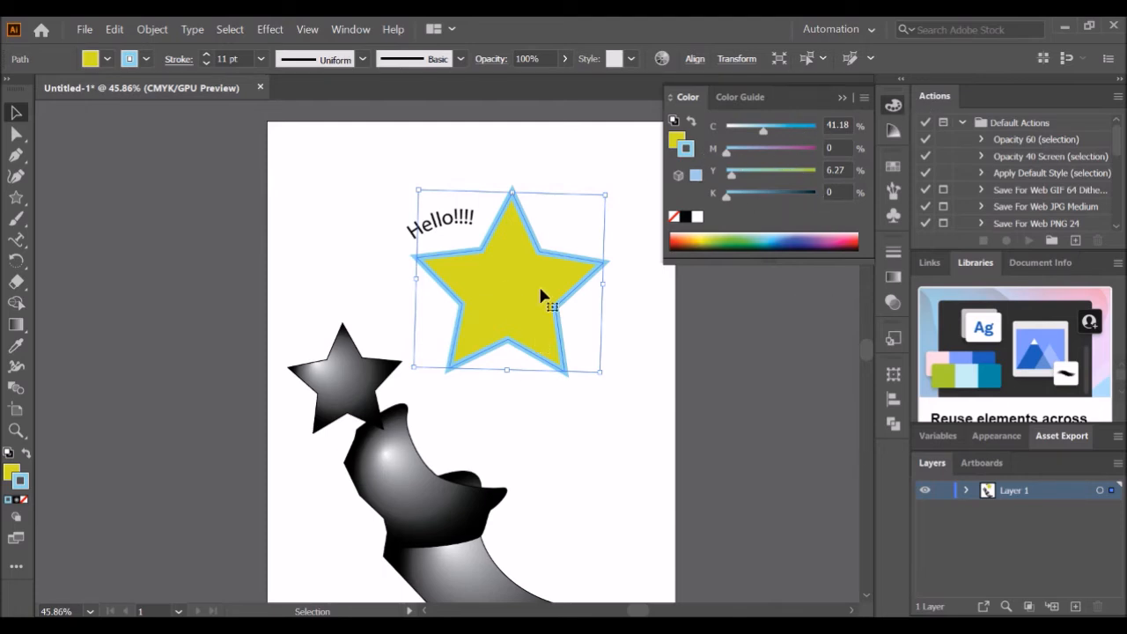
- Try round caps and round corners on the star's stroke, then switch back to butt caps and miter corners
left_click(278, 216)
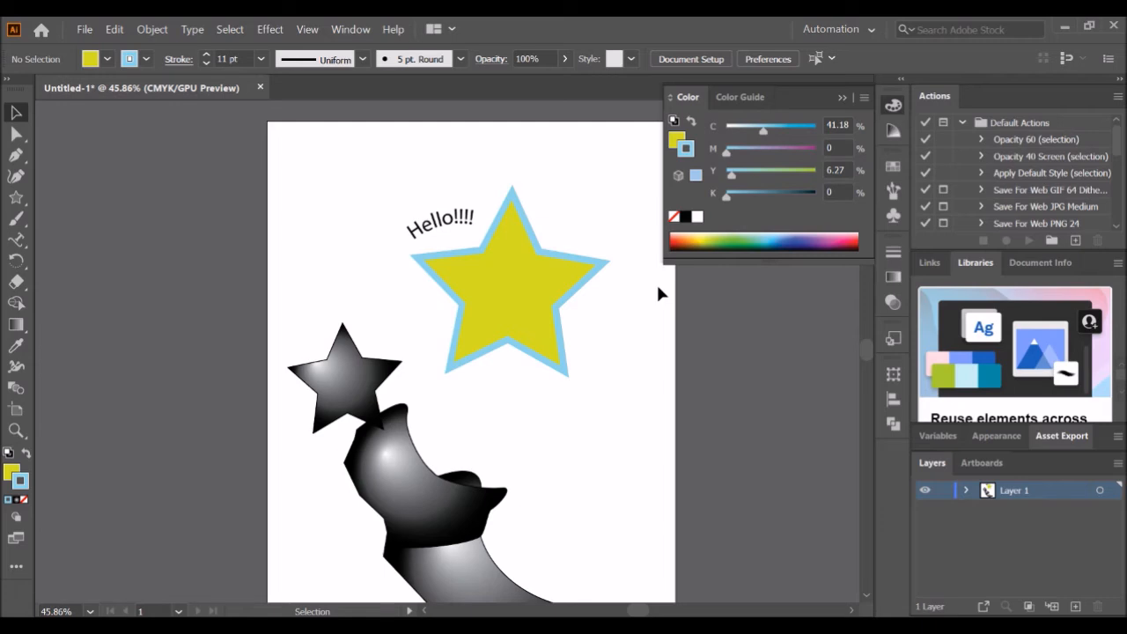
left_click(893, 253)
left_click(893, 253)
left_click(893, 253)
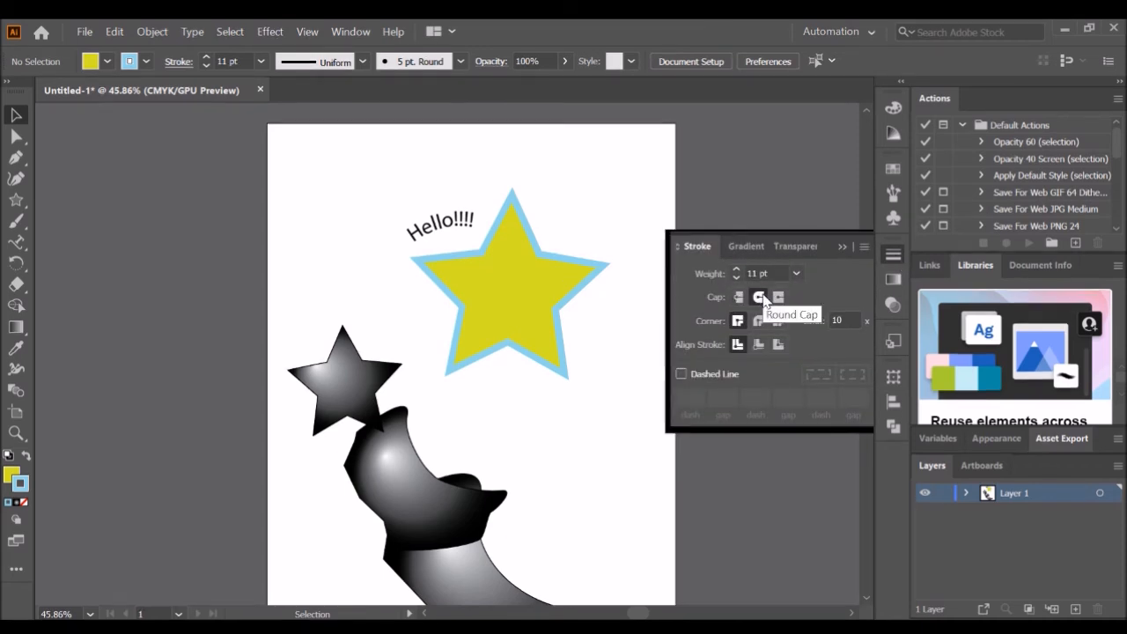
left_click(507, 271)
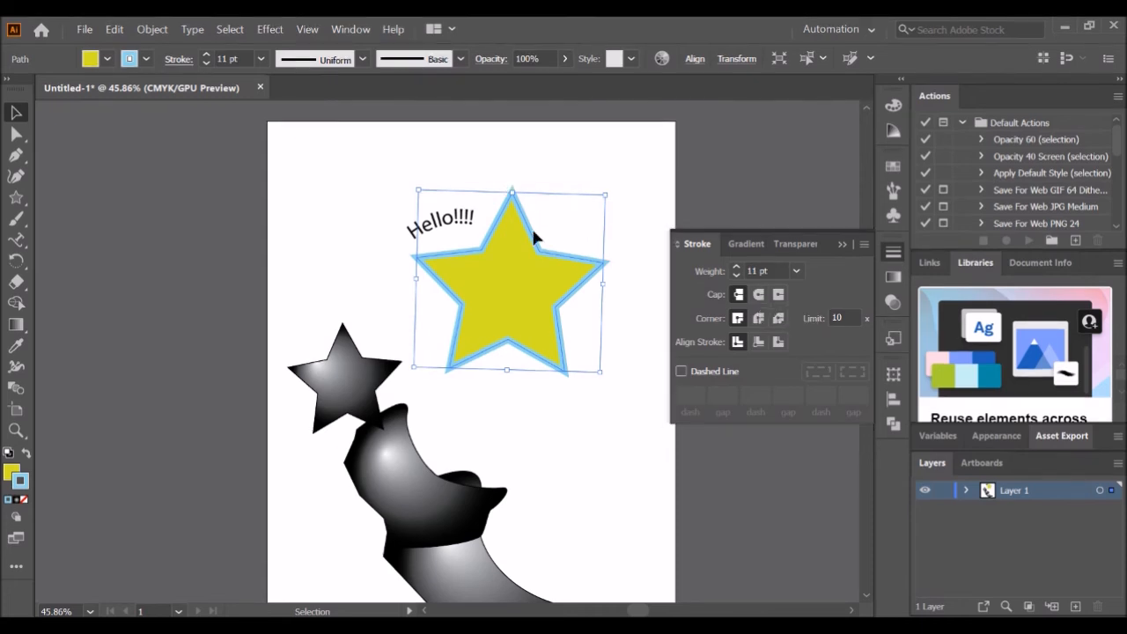
left_click(759, 296)
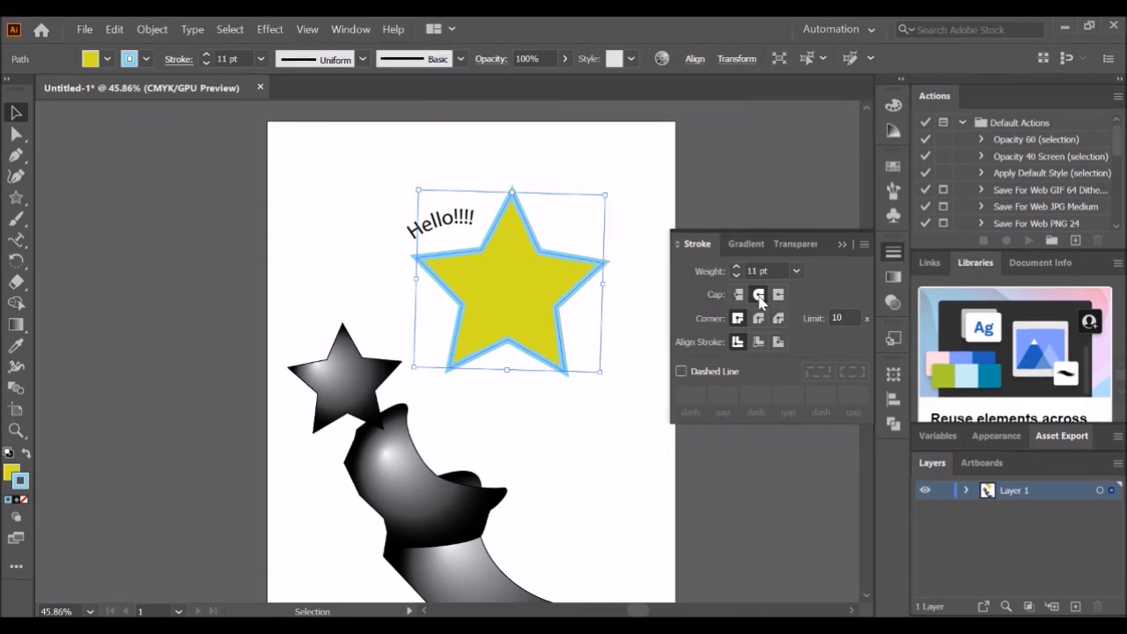
left_click(758, 318)
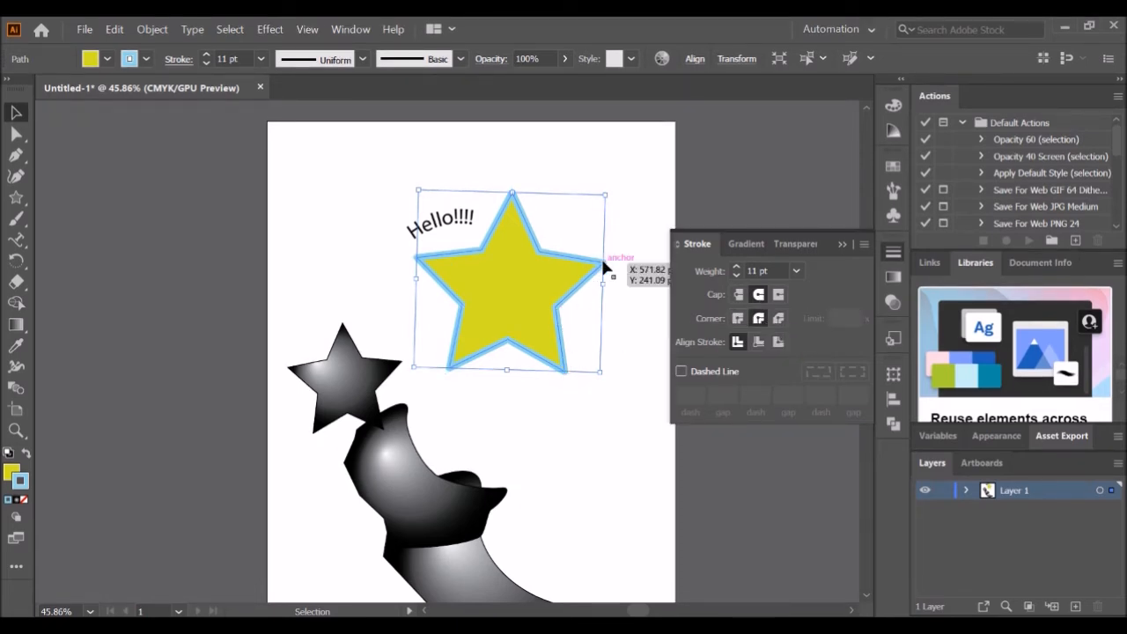
left_click(738, 318)
left_click(740, 296)
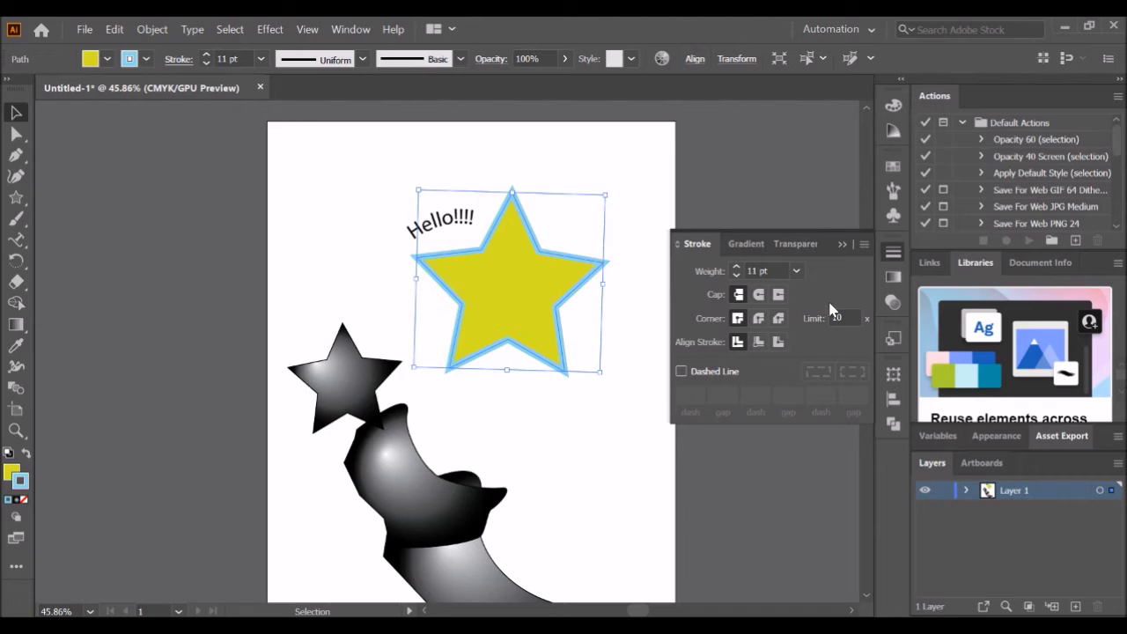
- Try filling the blend object with a pasted colour, then reapply its gradient fill
left_click(843, 246)
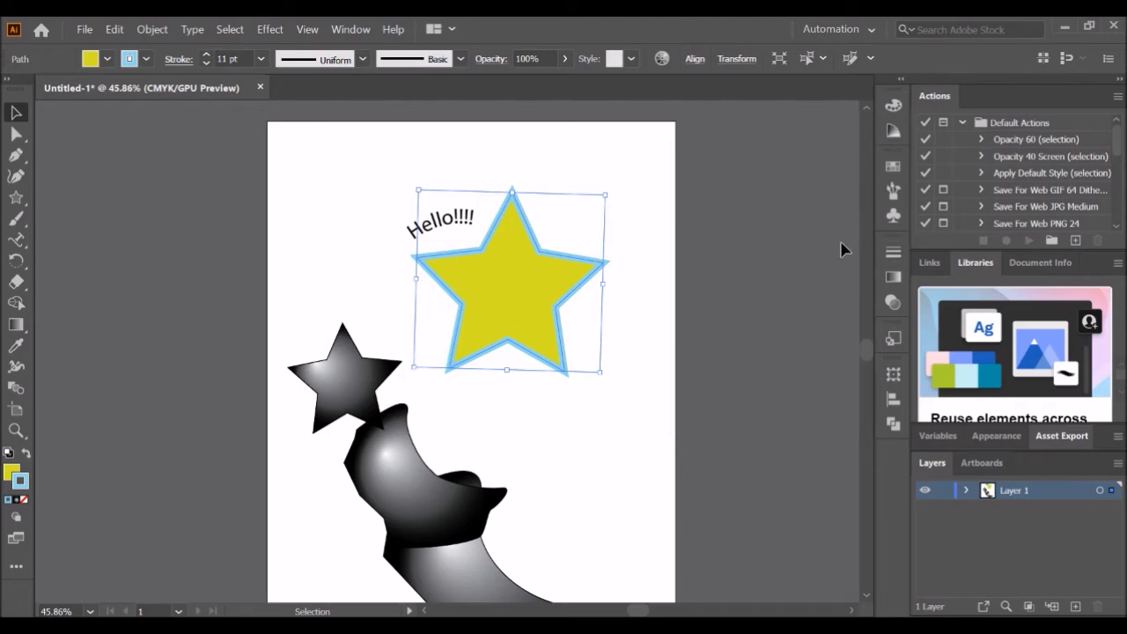
left_click(894, 278)
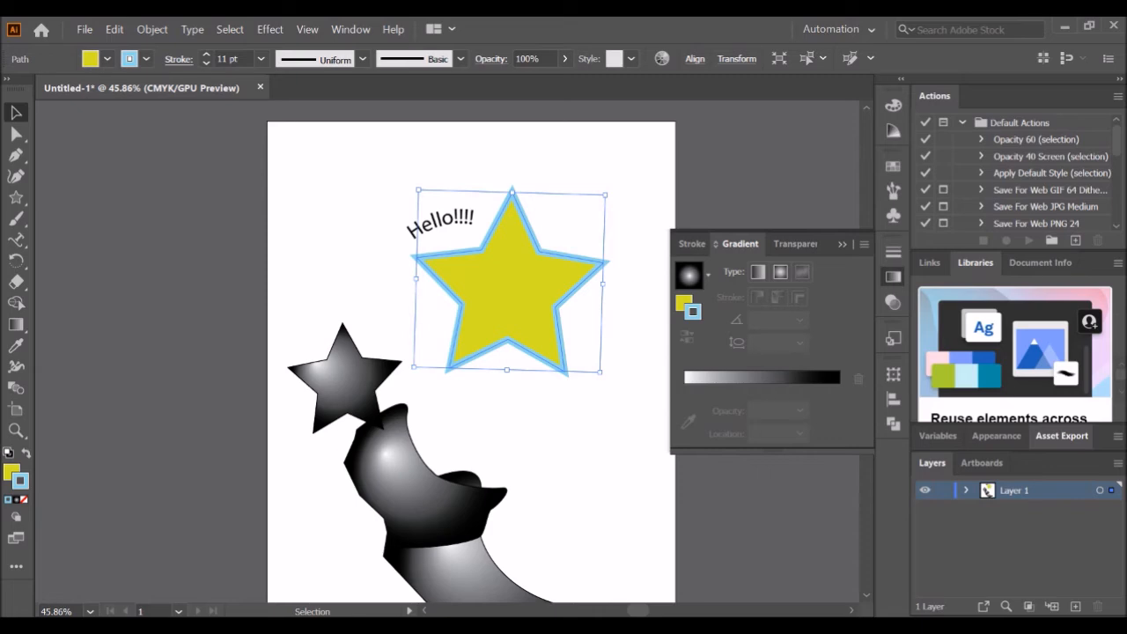
left_click(380, 361)
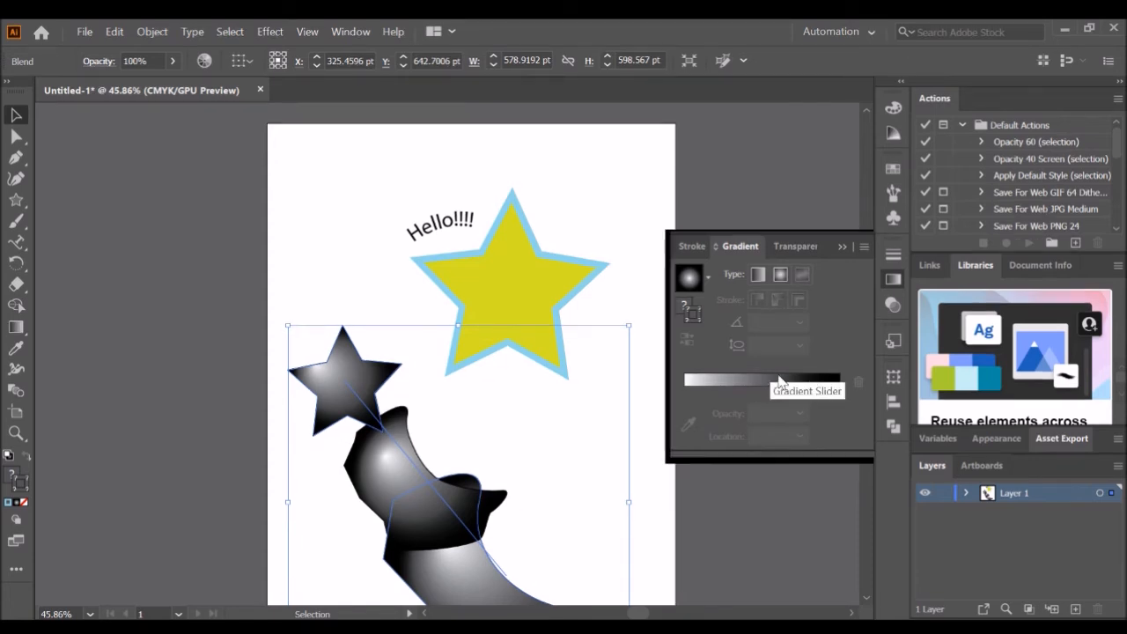
left_click(765, 380)
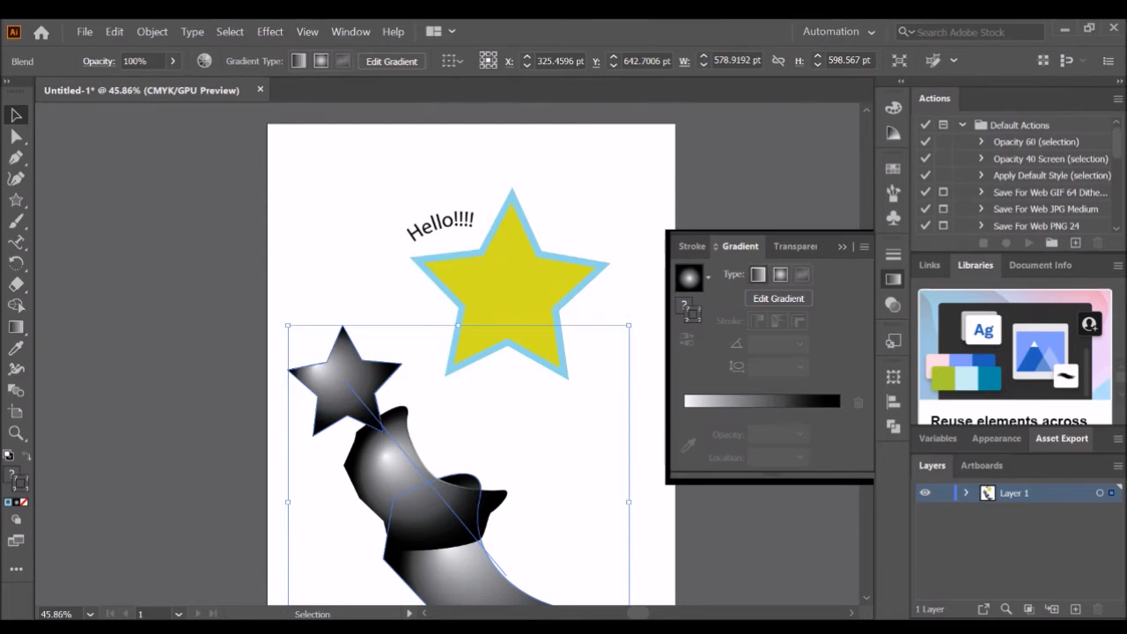
left_click(778, 297)
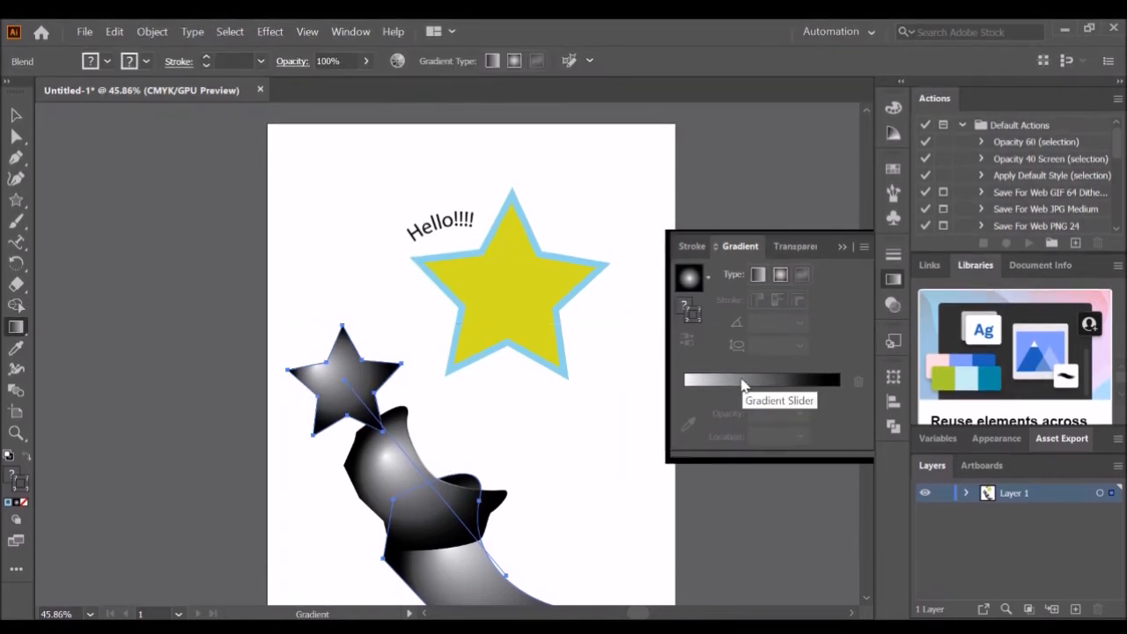
double_click(687, 305)
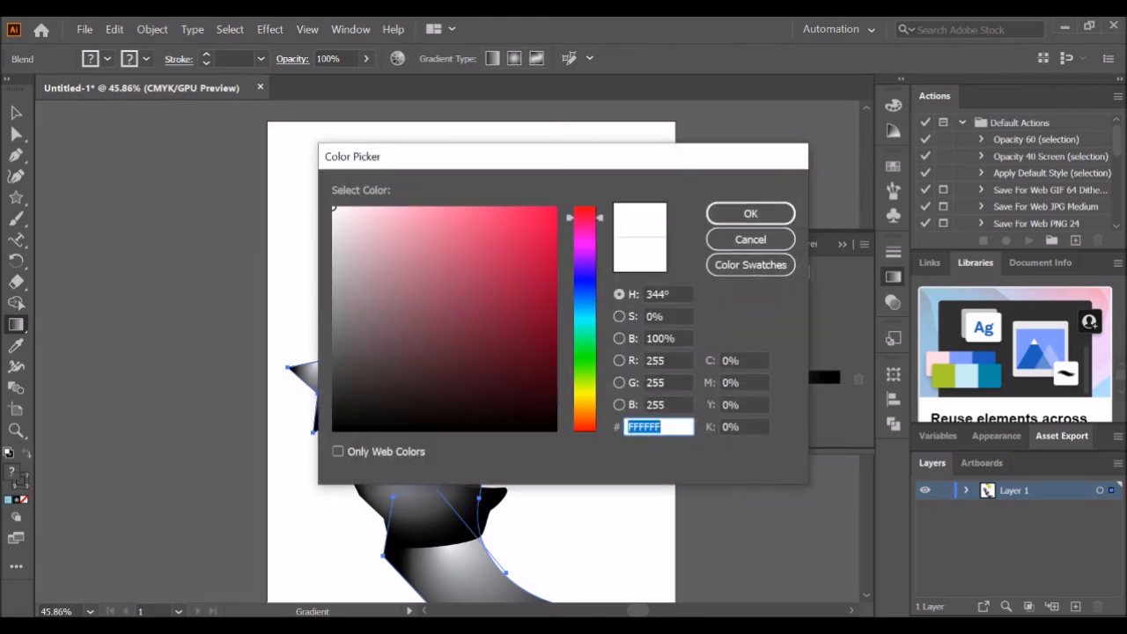
type("F71E5C")
key("Return")
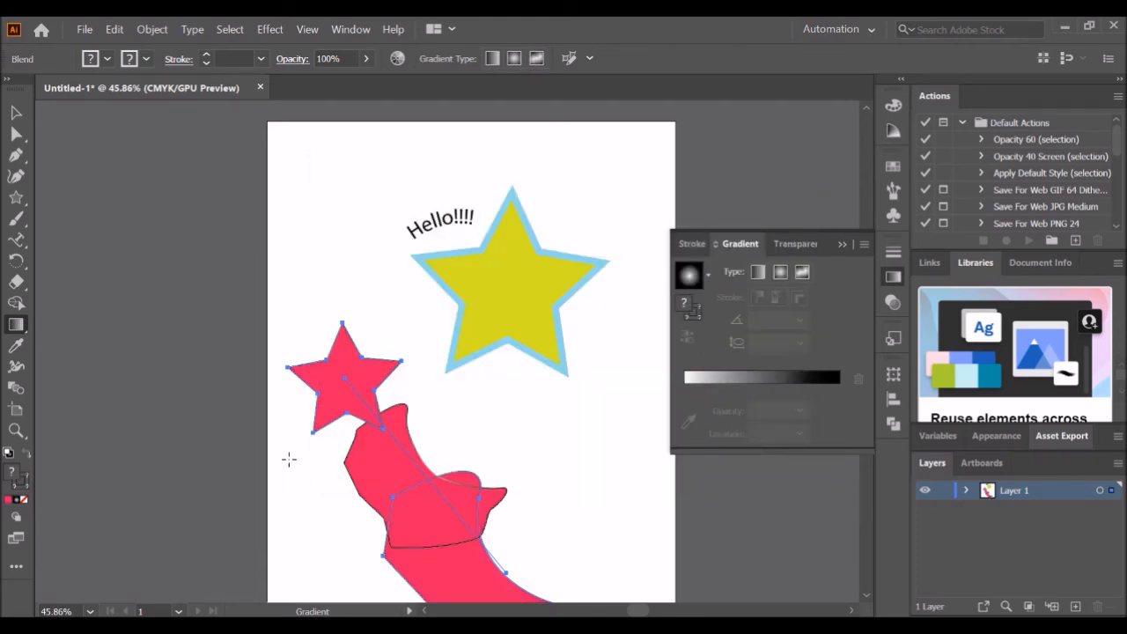
left_click(747, 376)
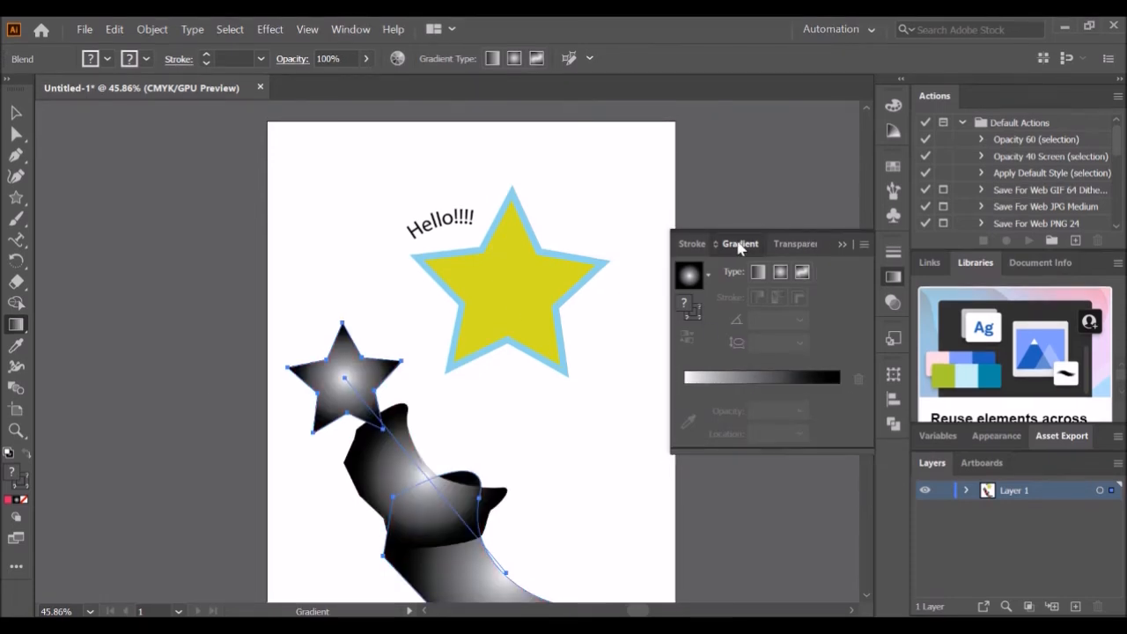
- Fill the yellow star with the gradient and add a light blue colour stop at about 37% location
left_click(740, 246)
left_click(893, 275)
left_click(15, 114)
left_click(365, 282)
left_click(502, 326)
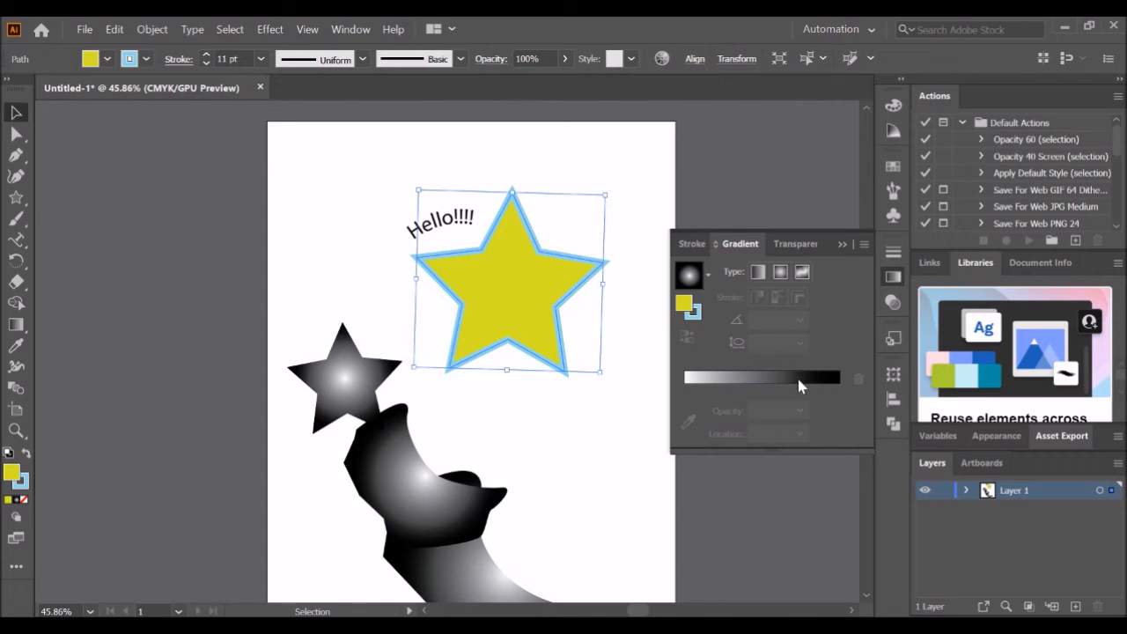
left_click(796, 377)
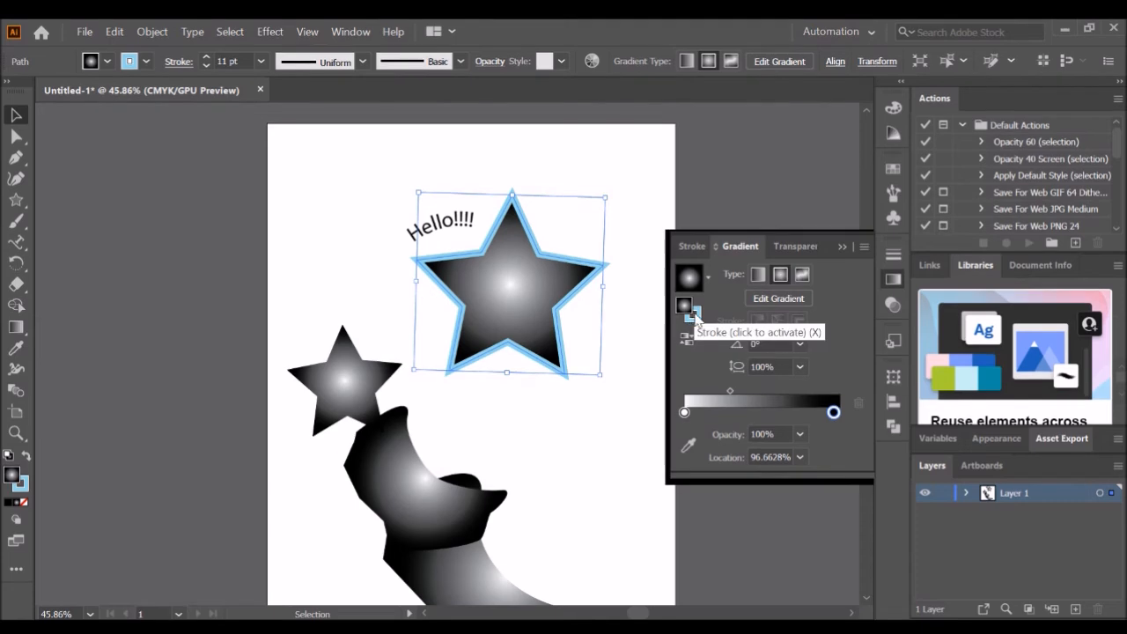
mouse_move(696, 317)
left_mouse_down()
mouse_move(689, 357)
mouse_move(709, 409)
left_mouse_up()
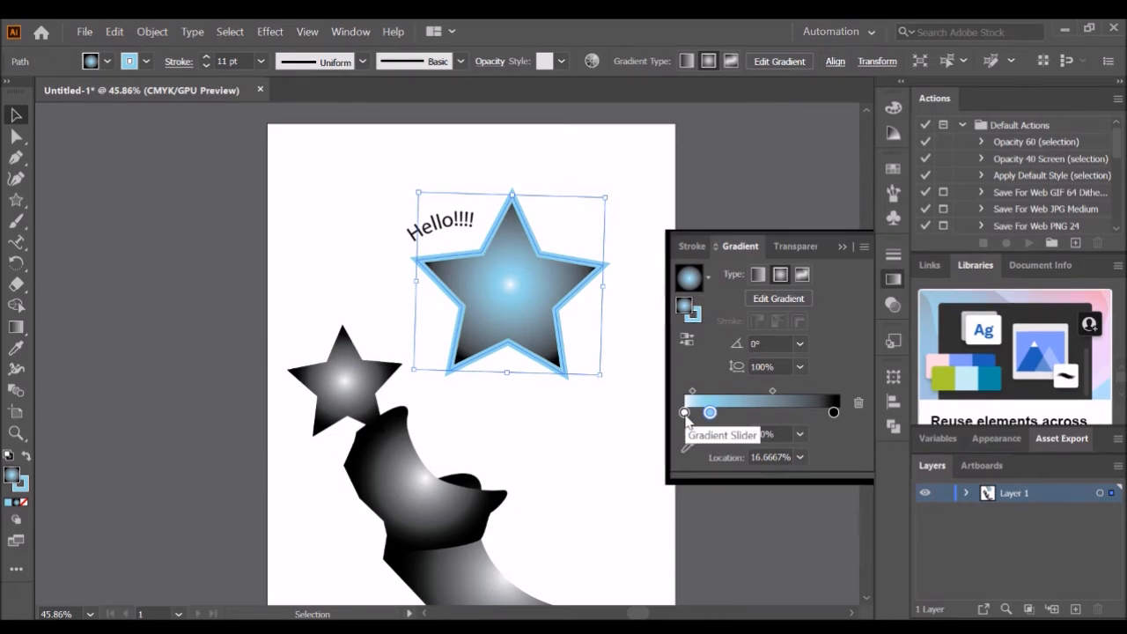
left_click_drag(709, 414, 744, 423)
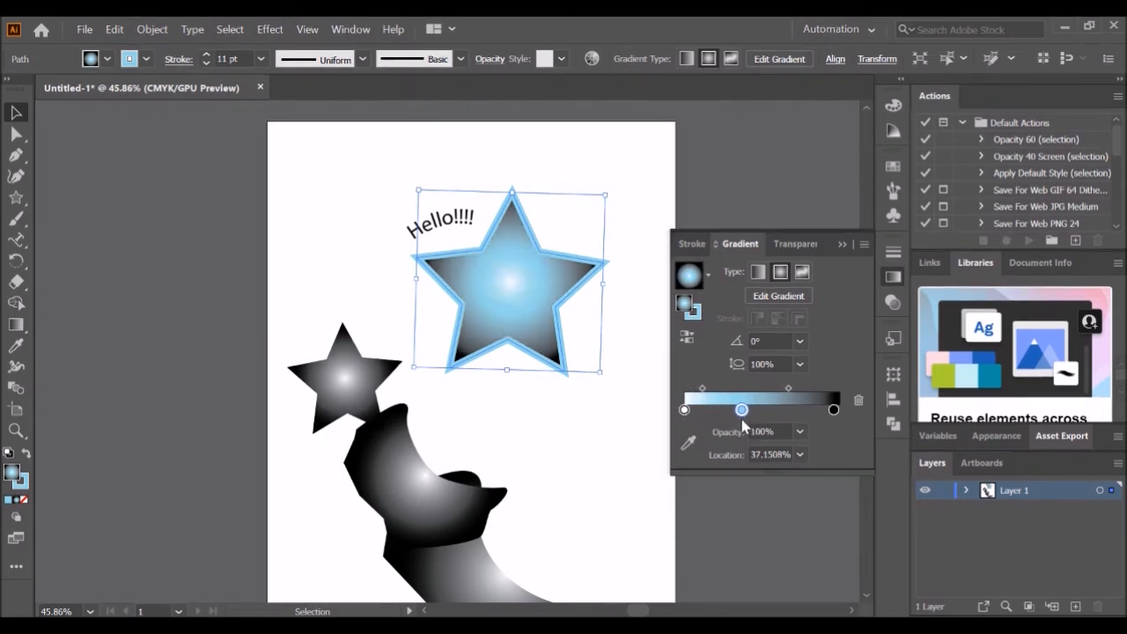
- Remove the white gradient stop and move the light blue stop to the start of the gradient slider
left_click(685, 411)
left_click_drag(685, 410, 858, 401)
left_click_drag(743, 411, 684, 410)
- Set the gradient's end stop to a purple swatch
double_click(834, 411)
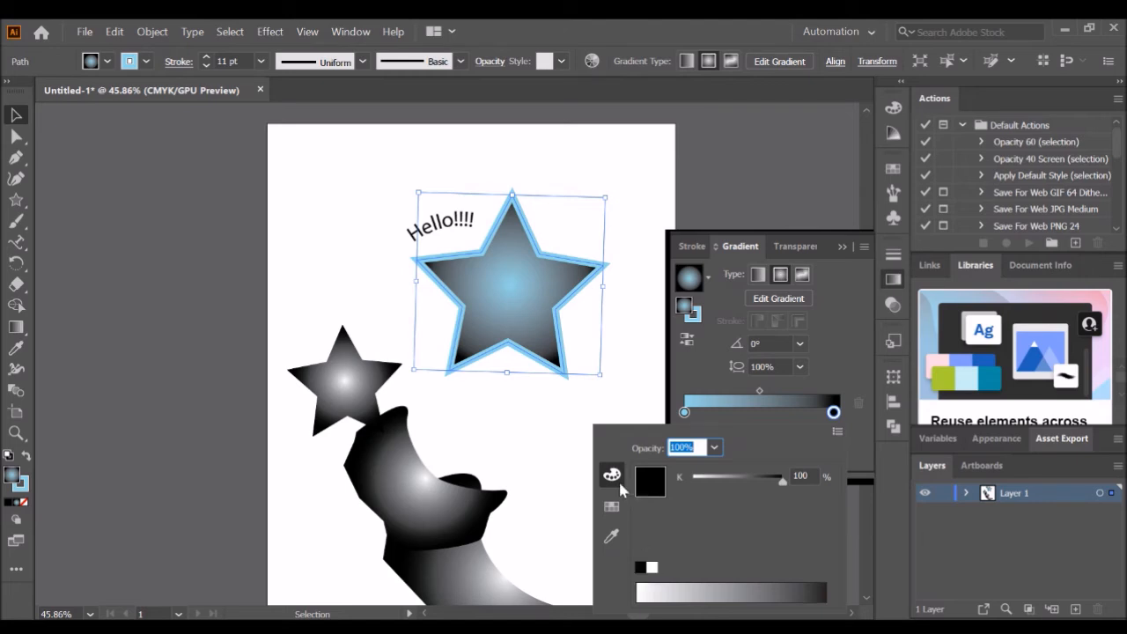
left_click(613, 511)
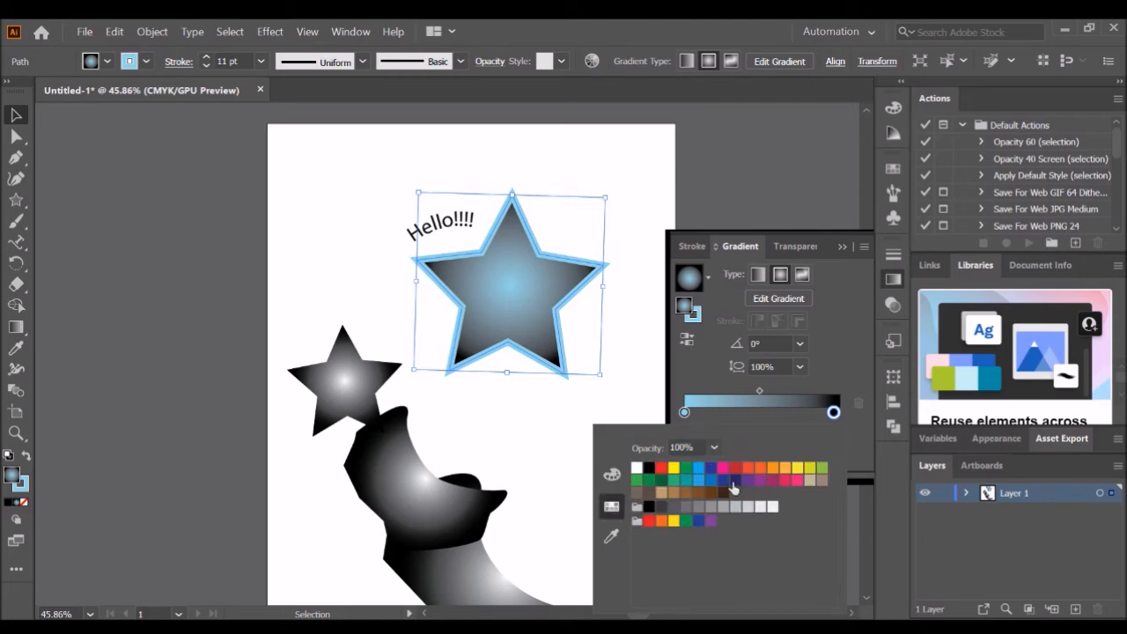
left_click(710, 520)
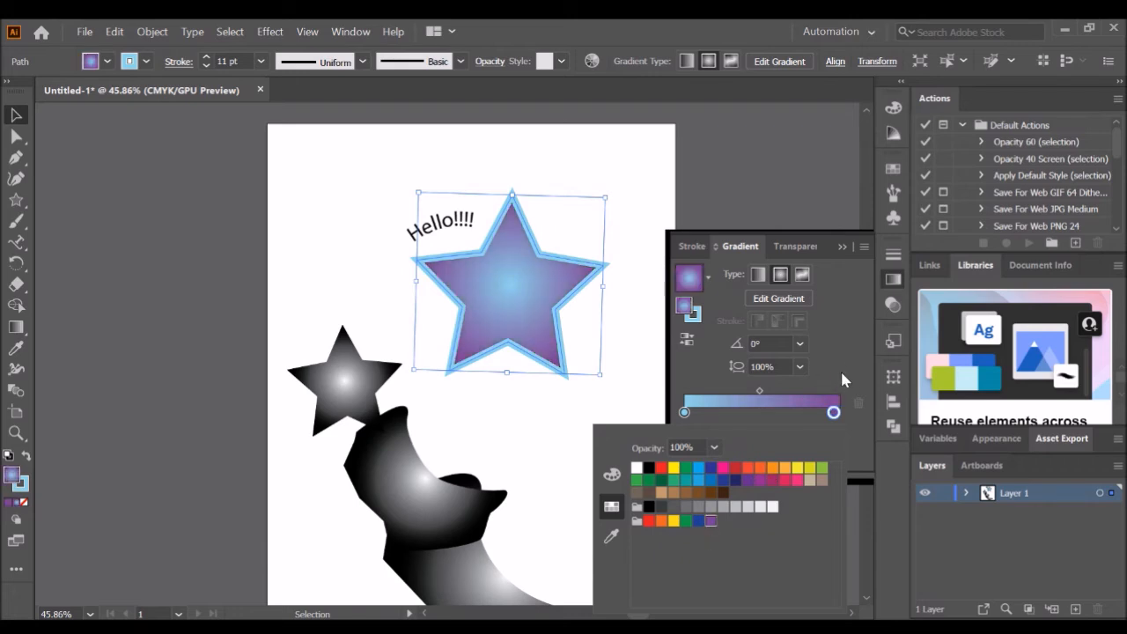
left_click(834, 411)
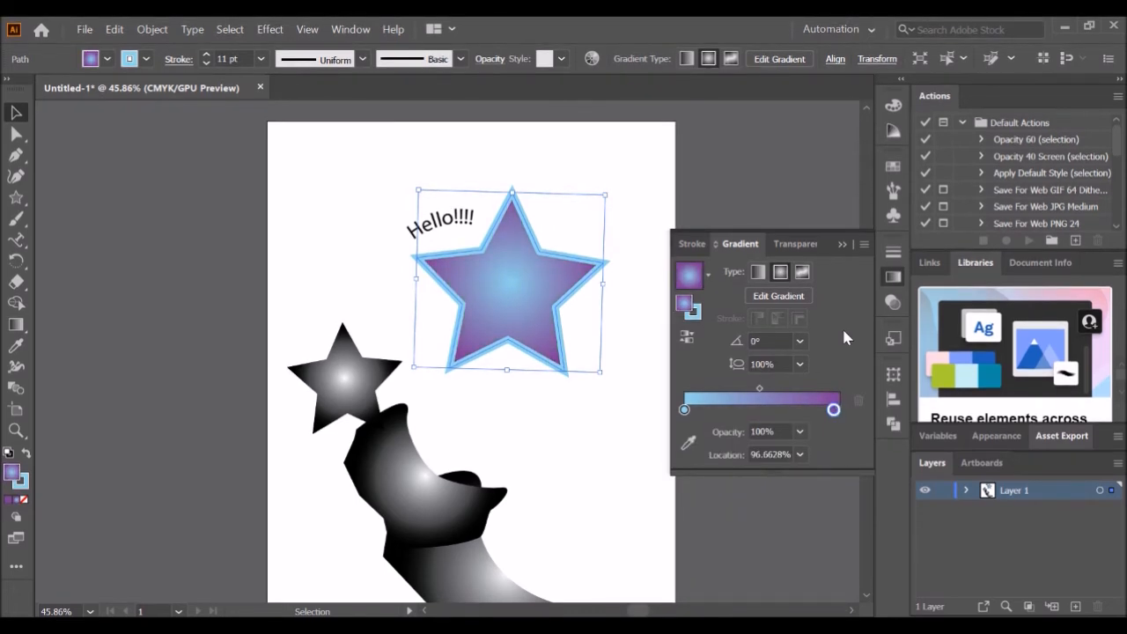
- Try the linear gradient type on the star, then switch back to radial
left_click(759, 273)
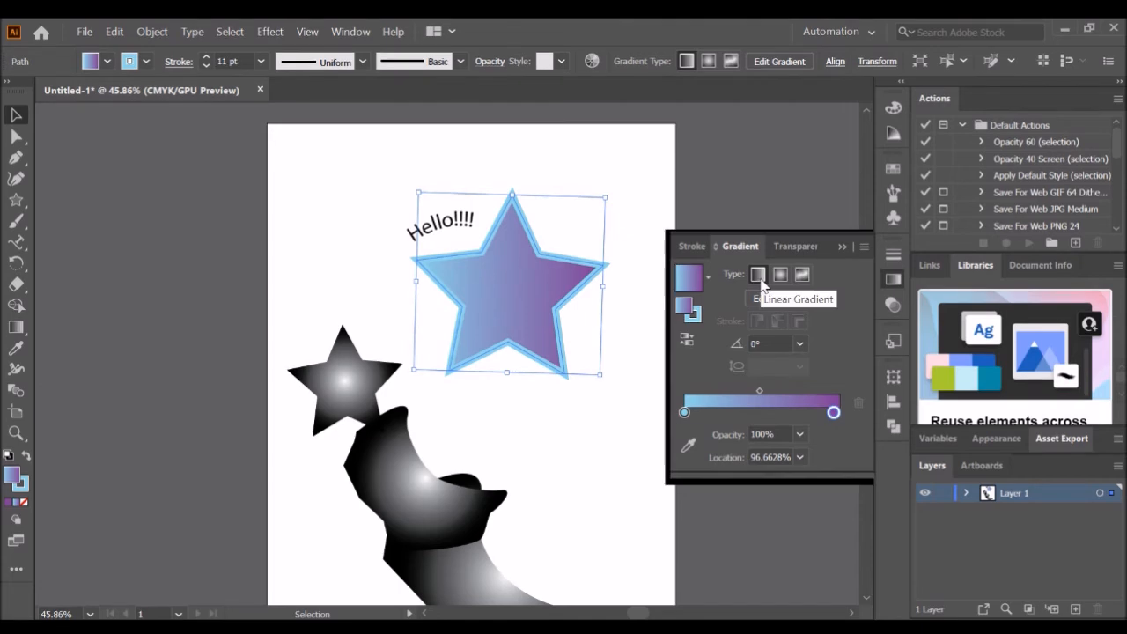
left_click(781, 274)
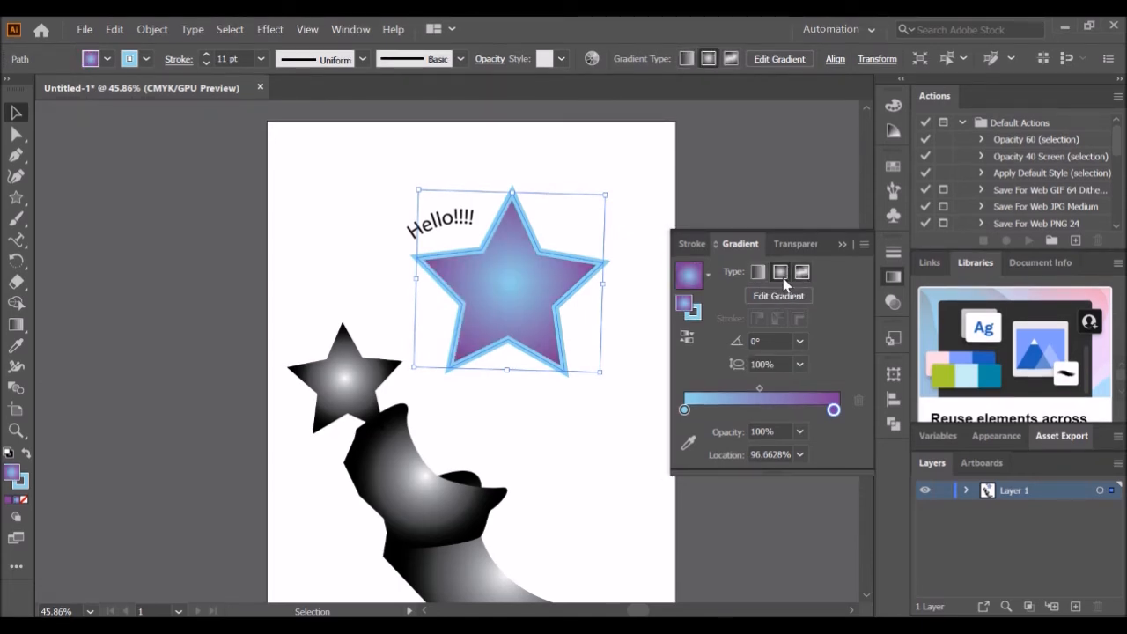
left_click(781, 274)
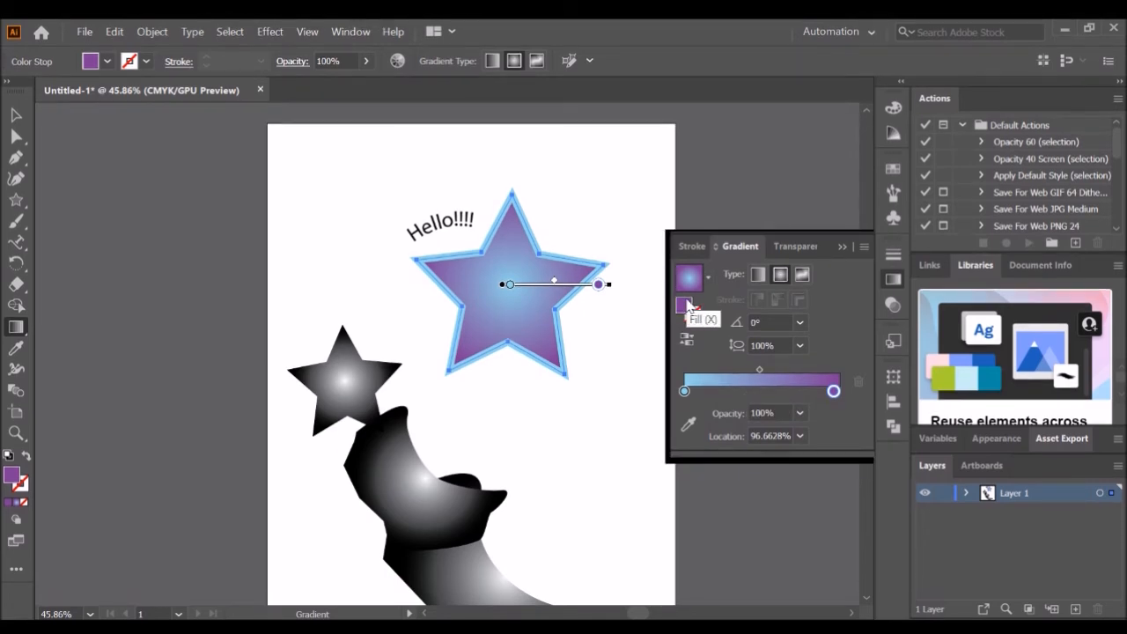
- Add a gradient stop at about 69% and colour it green (6BAA85) in the Color Picker
left_click(790, 393)
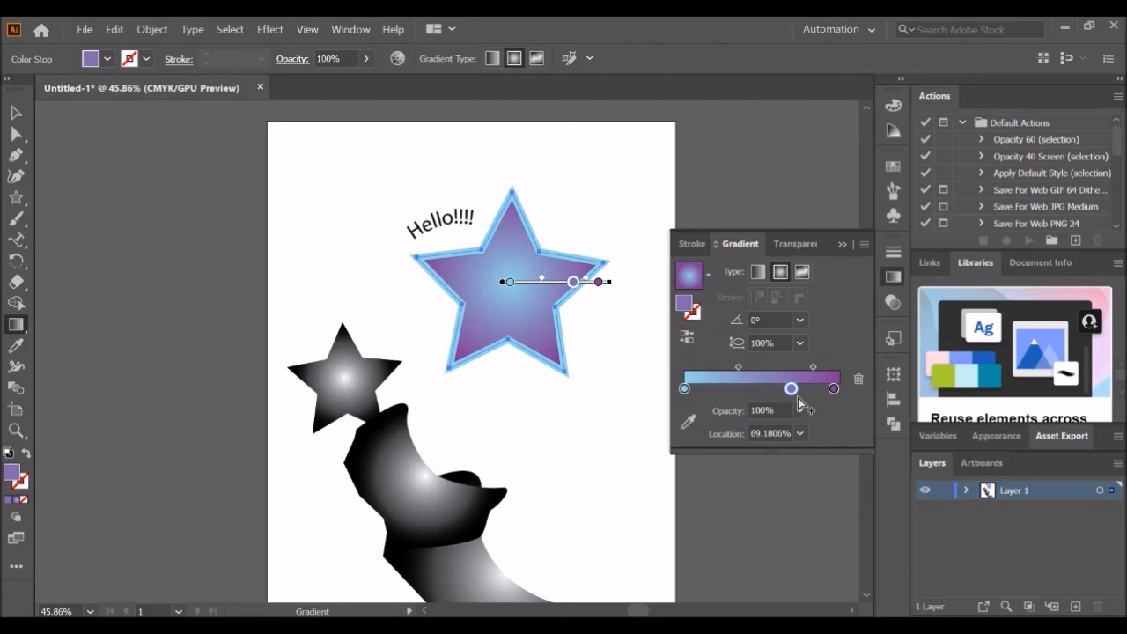
double_click(684, 302)
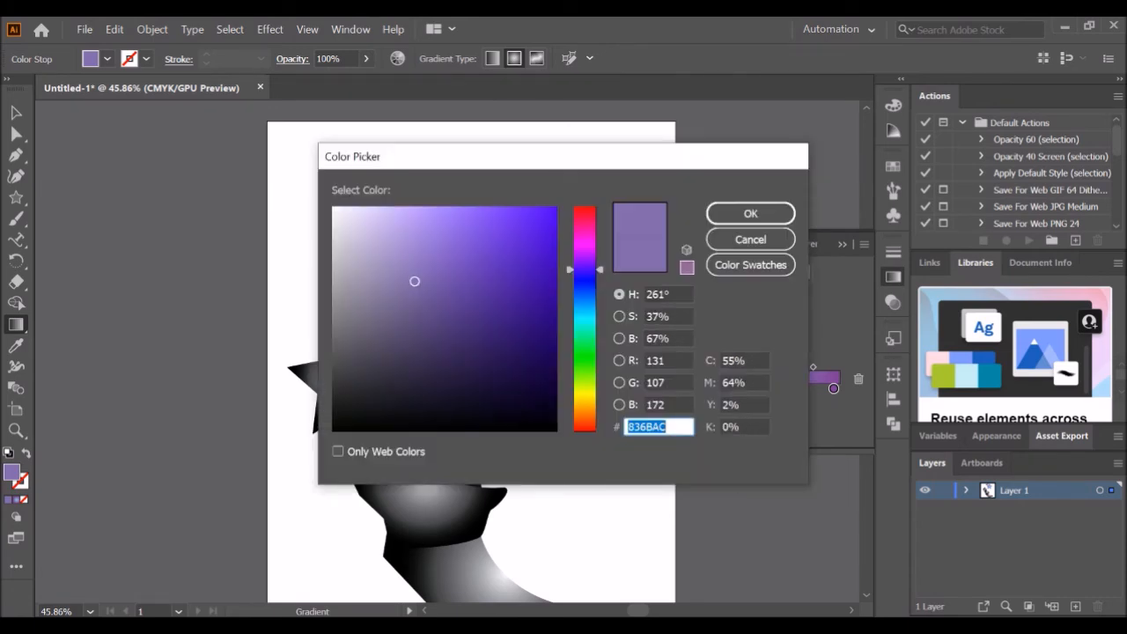
type("6BAA85")
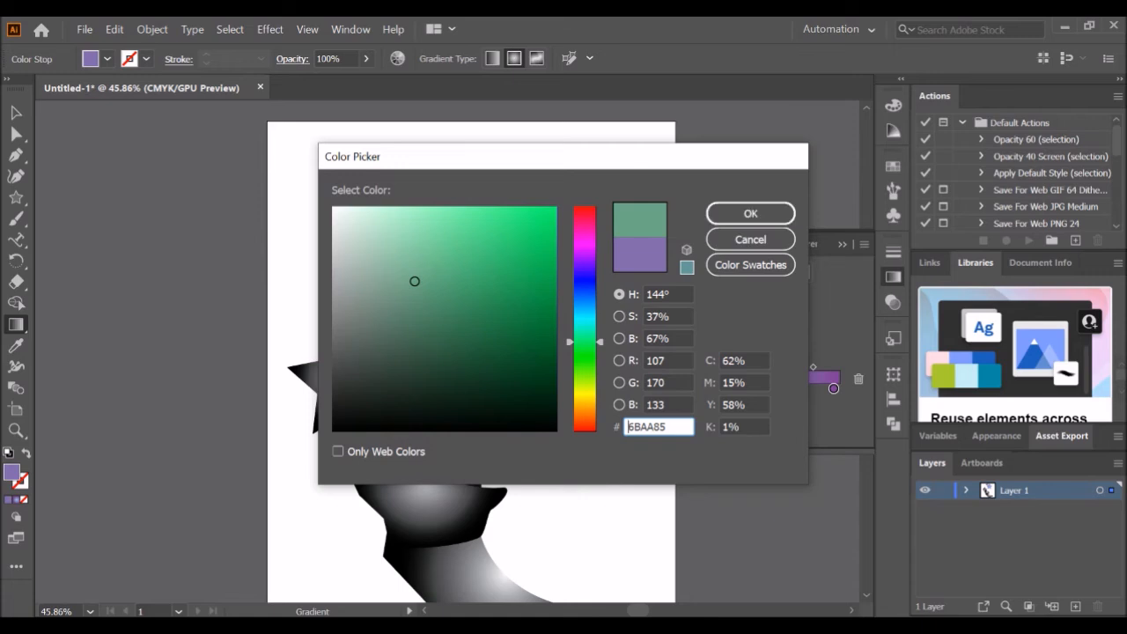
left_click(534, 219)
left_click(750, 213)
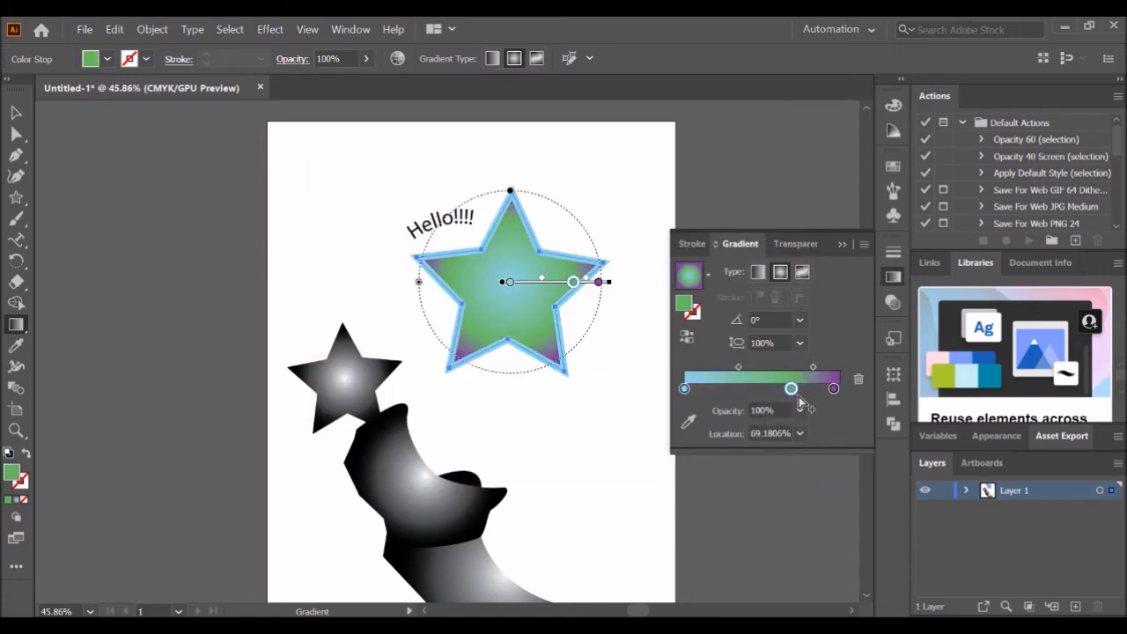
- Move the green stop to about 60% and shorten the radial gradient's radius on the star
left_click_drag(791, 388, 808, 367)
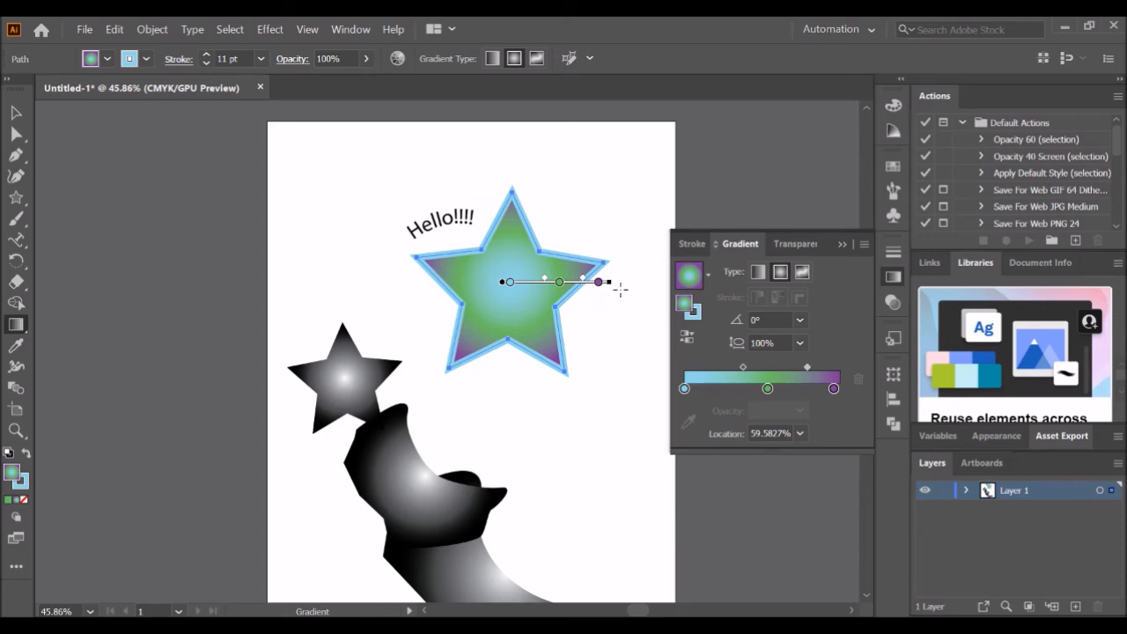
left_click_drag(609, 284, 571, 286)
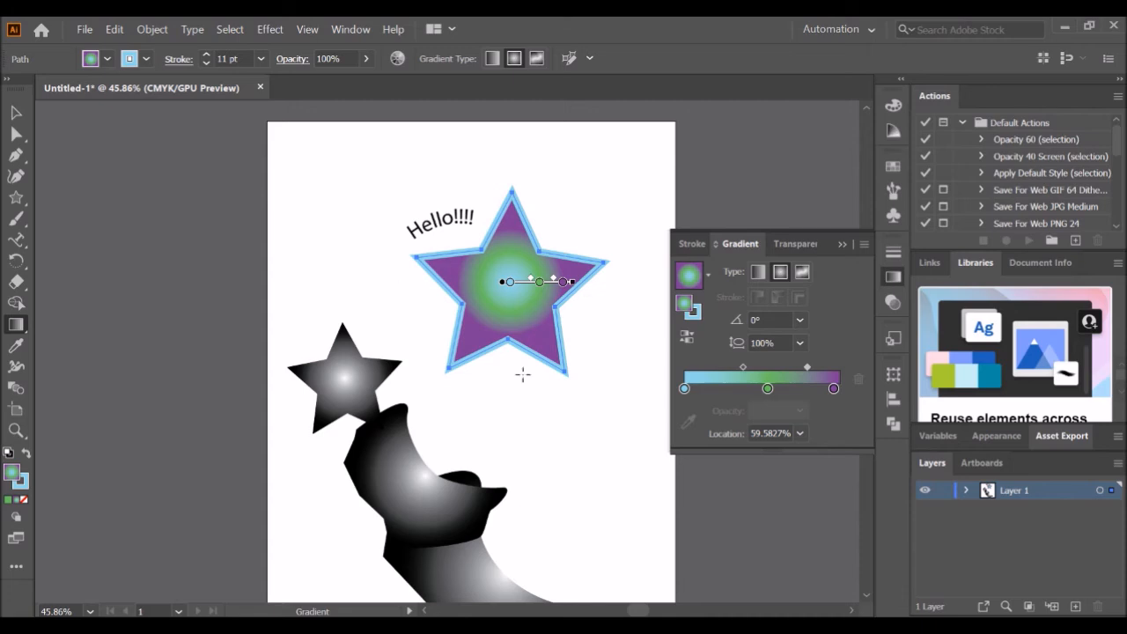
left_click(841, 243)
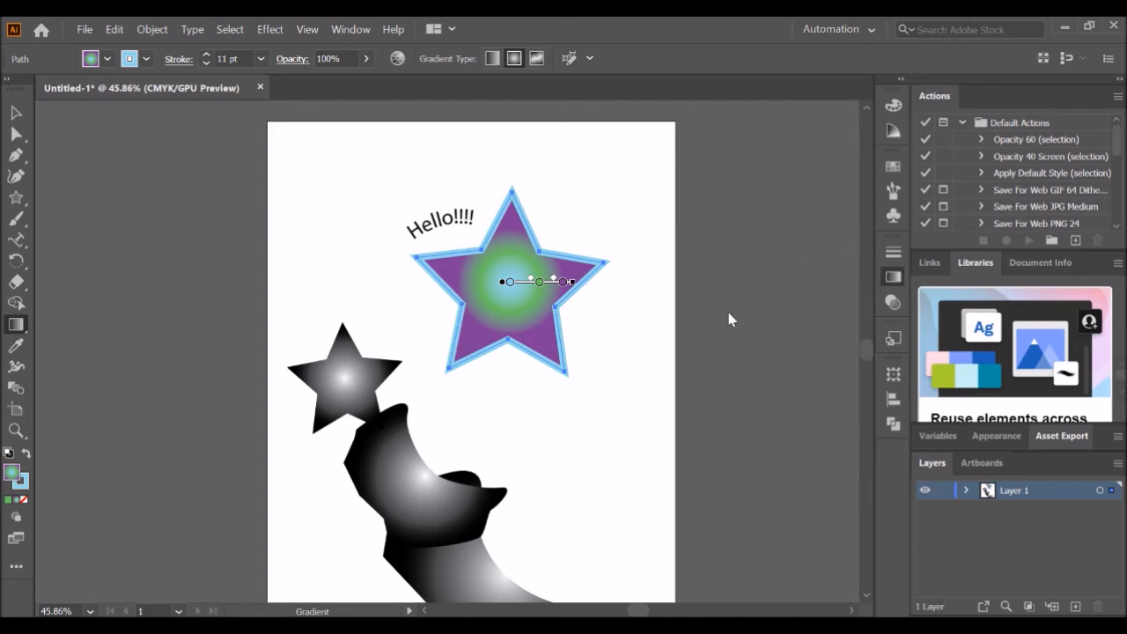
left_click(16, 113)
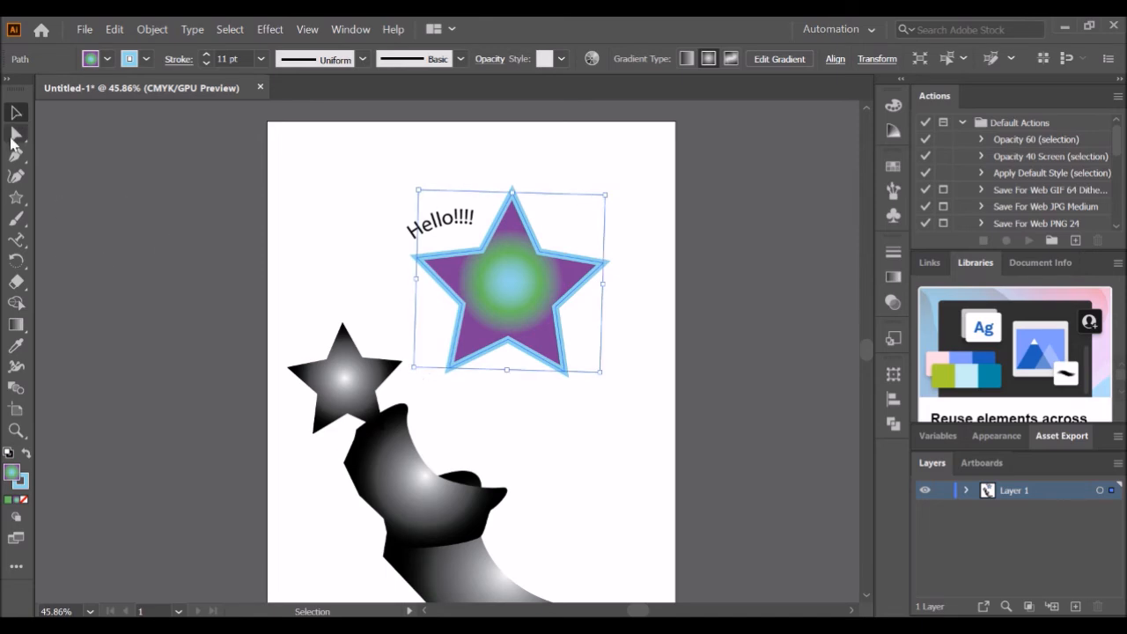
- Drag the star's top anchor point down and back up, then delete that anchor point
left_click(15, 134)
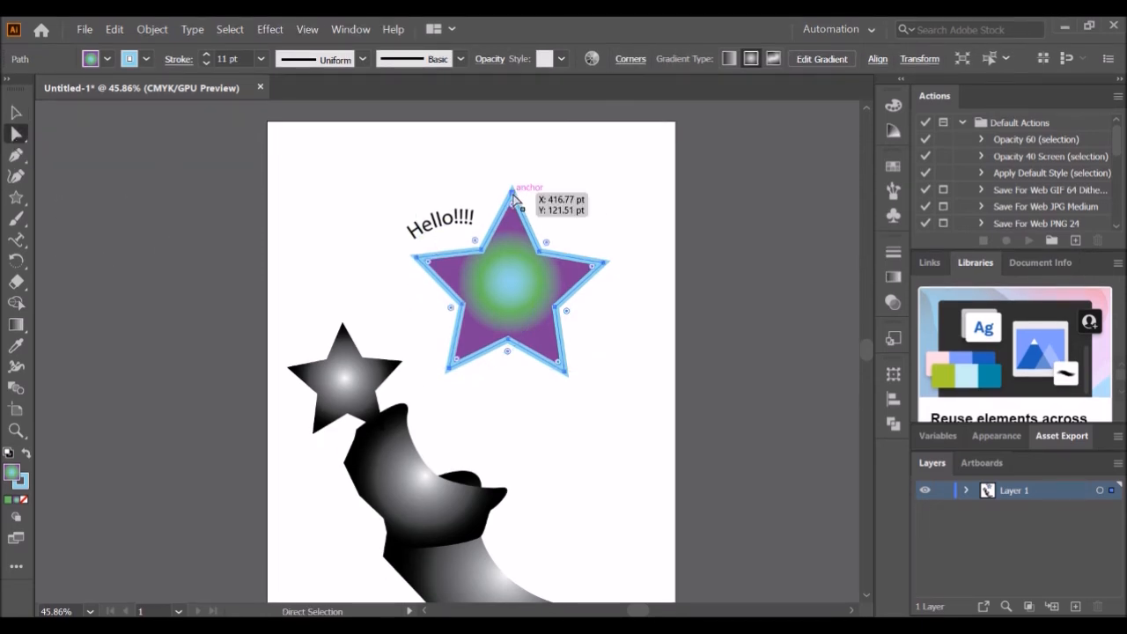
left_click(513, 193)
left_click_drag(513, 193, 514, 326)
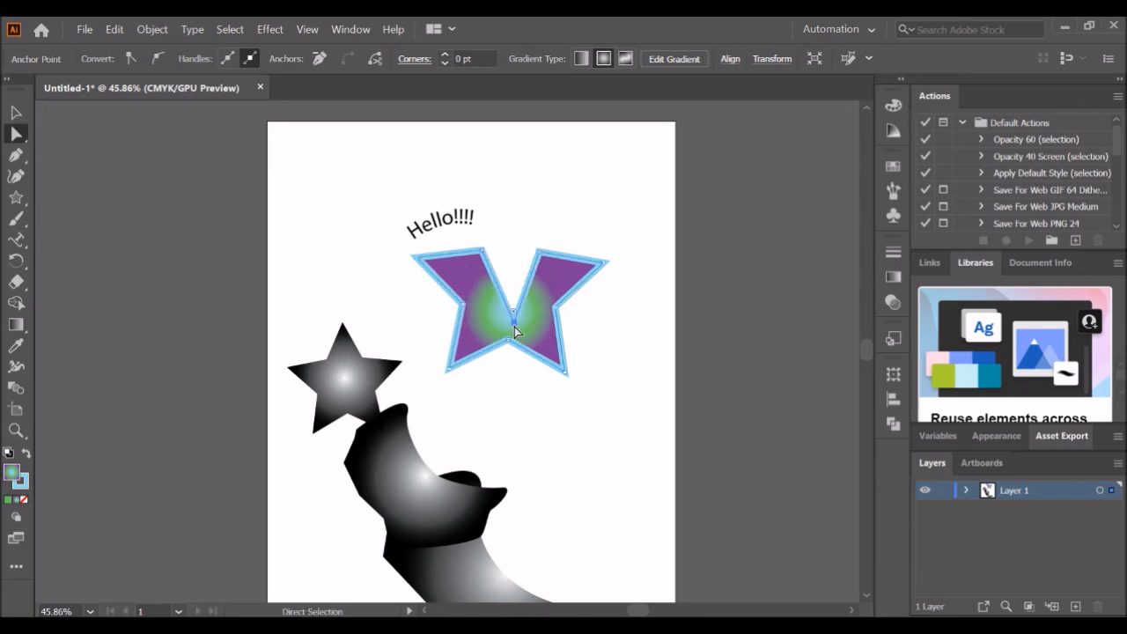
left_click_drag(514, 326, 517, 166)
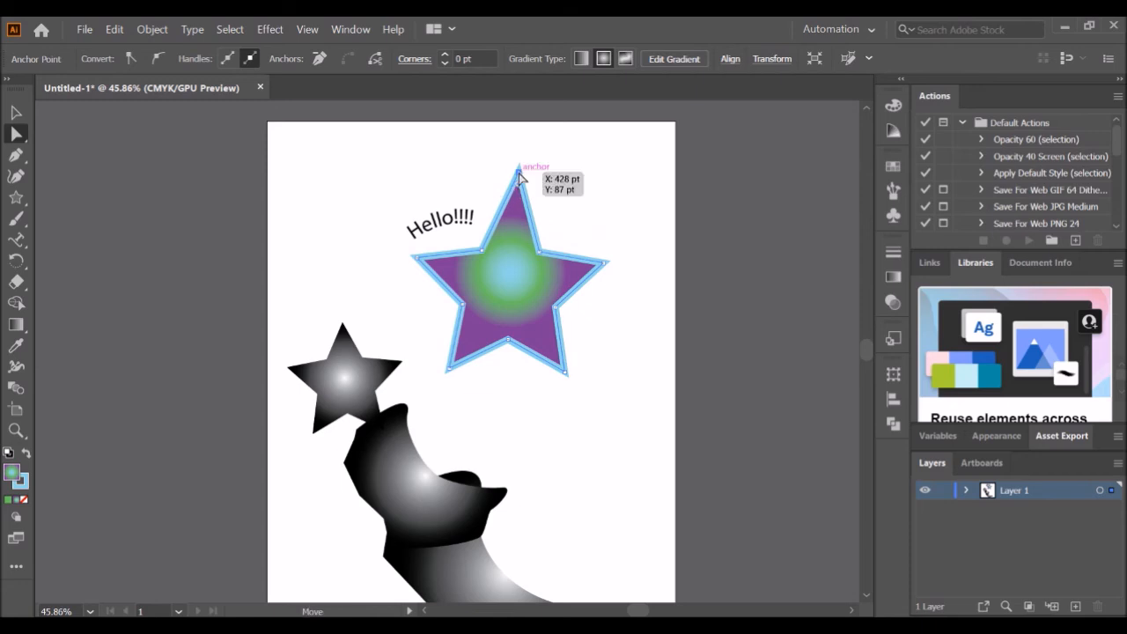
key("Delete")
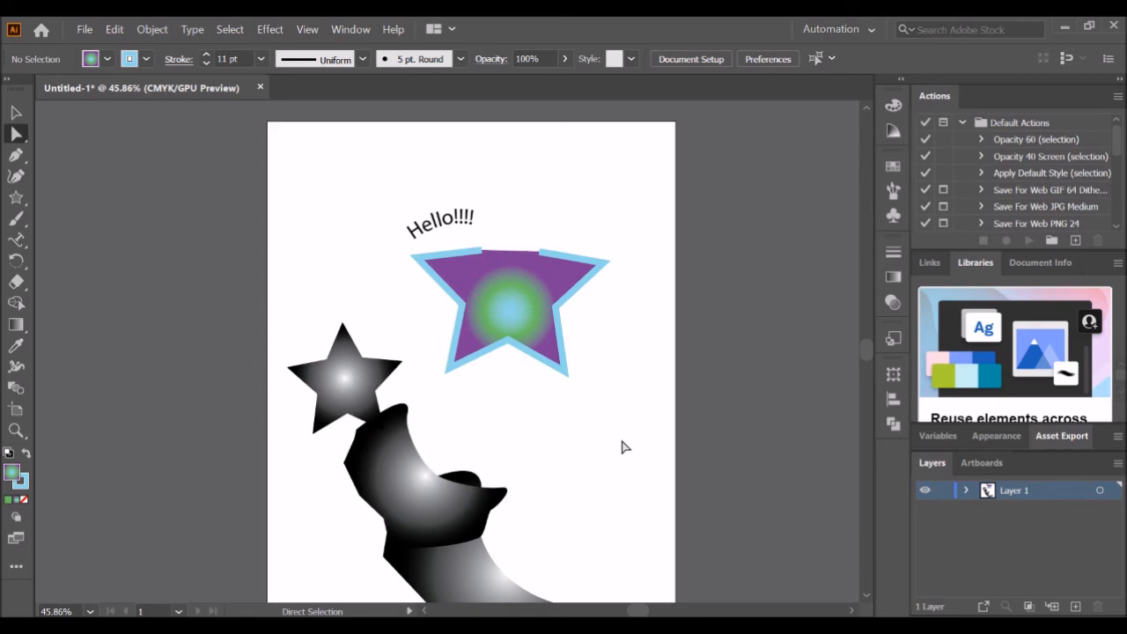
- Close the star's open top edge with the Pen tool by connecting the two end anchors
left_click(16, 157)
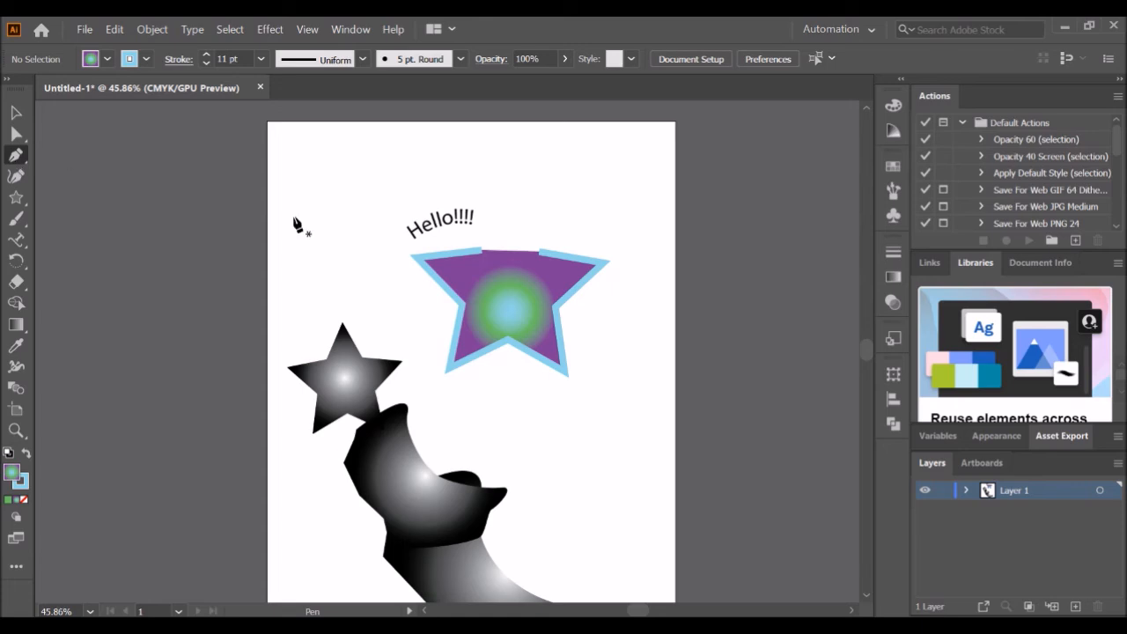
left_click(482, 251)
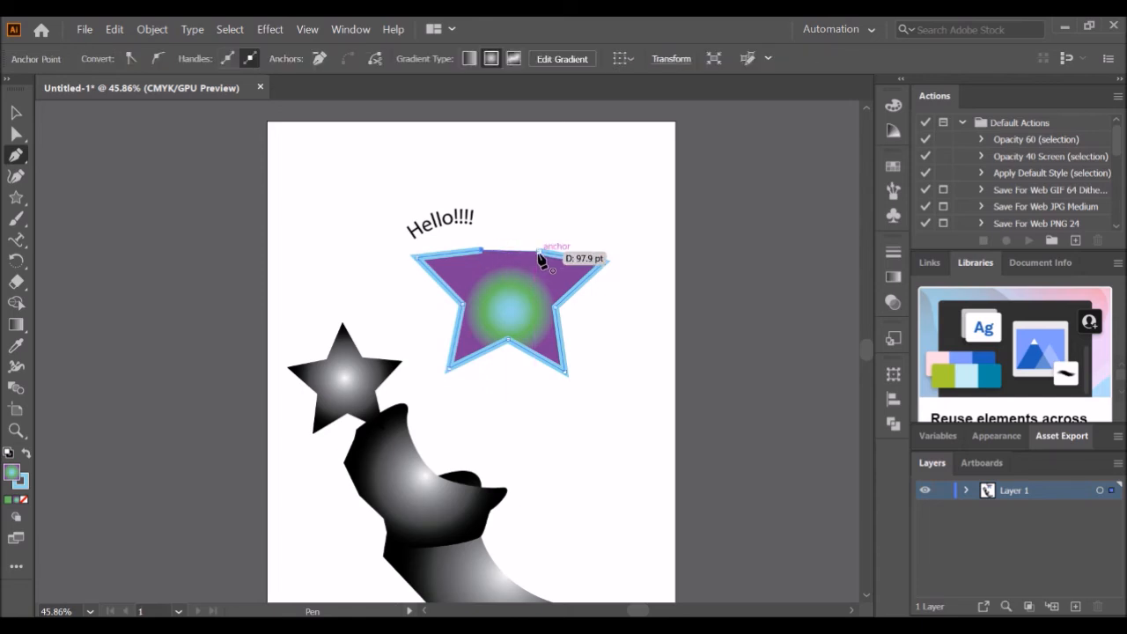
left_click(538, 256)
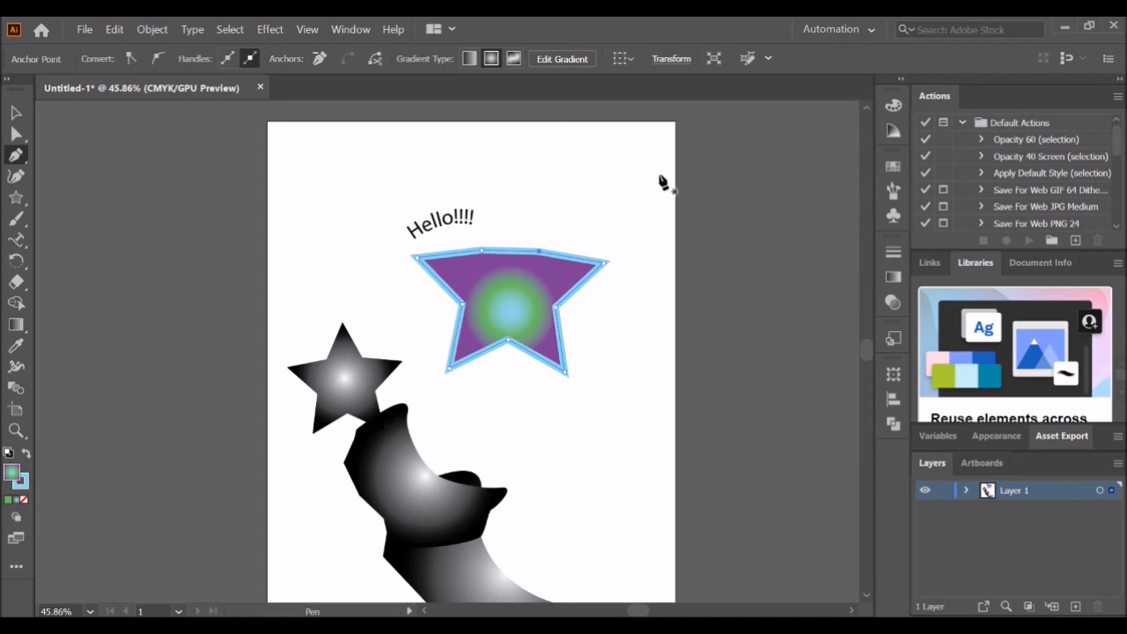
- Draw a tall ellipse about 77 by 343 pt over the star with the Ellipse tool
left_click(23, 195)
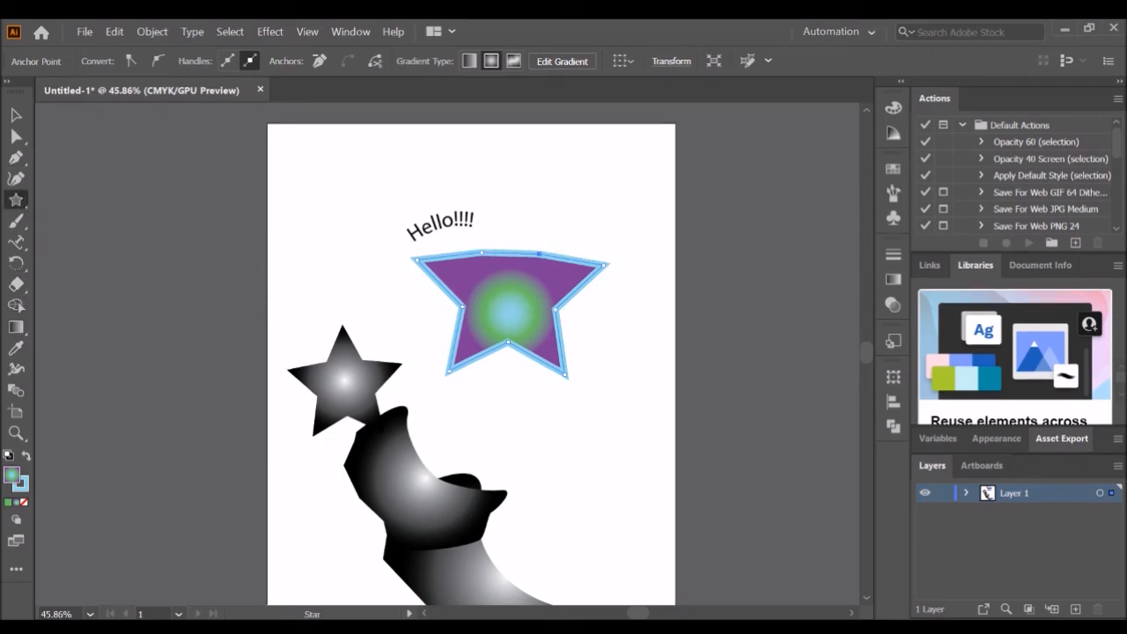
key("l")
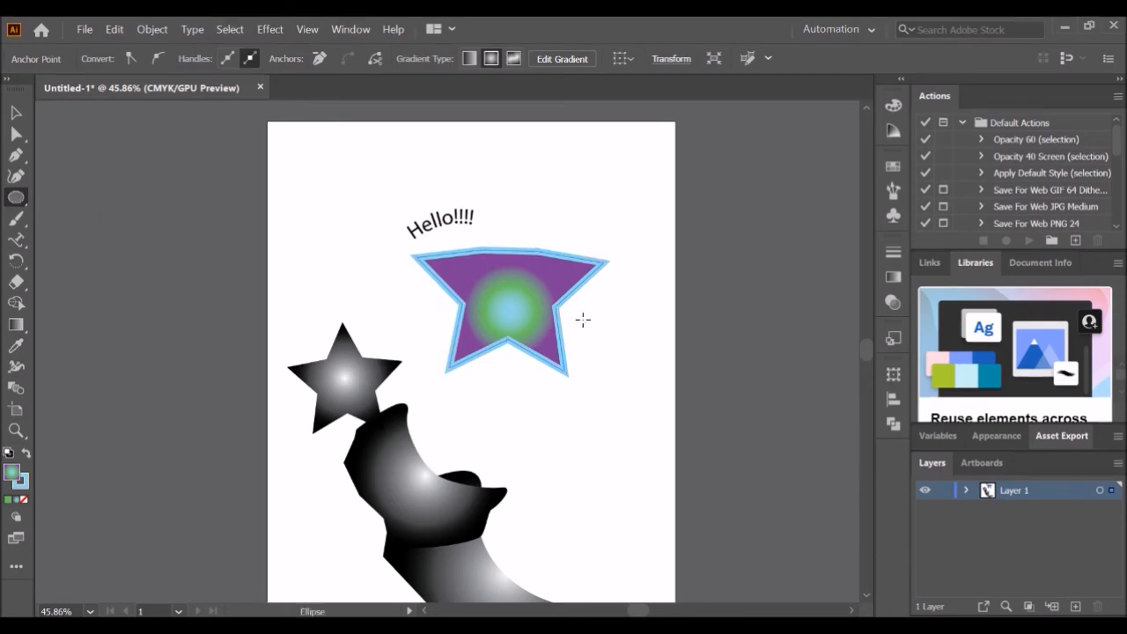
left_click_drag(506, 196, 552, 400)
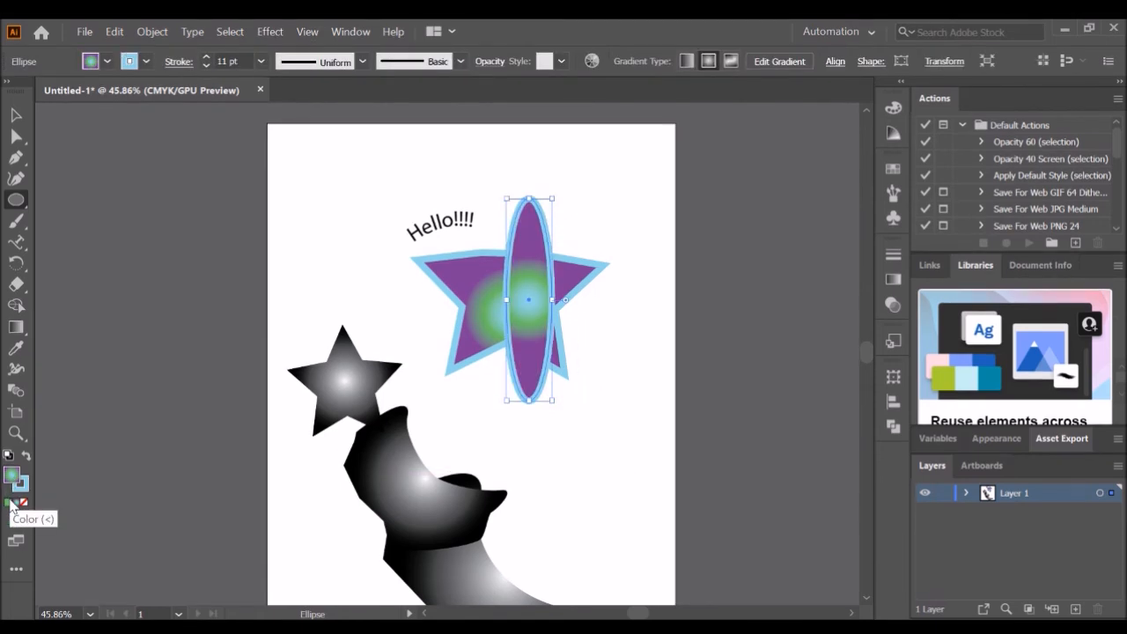
- Reset the default fill and stroke, then fill the ellipse red (F70D1E) from the Color Picker
left_click(8, 455)
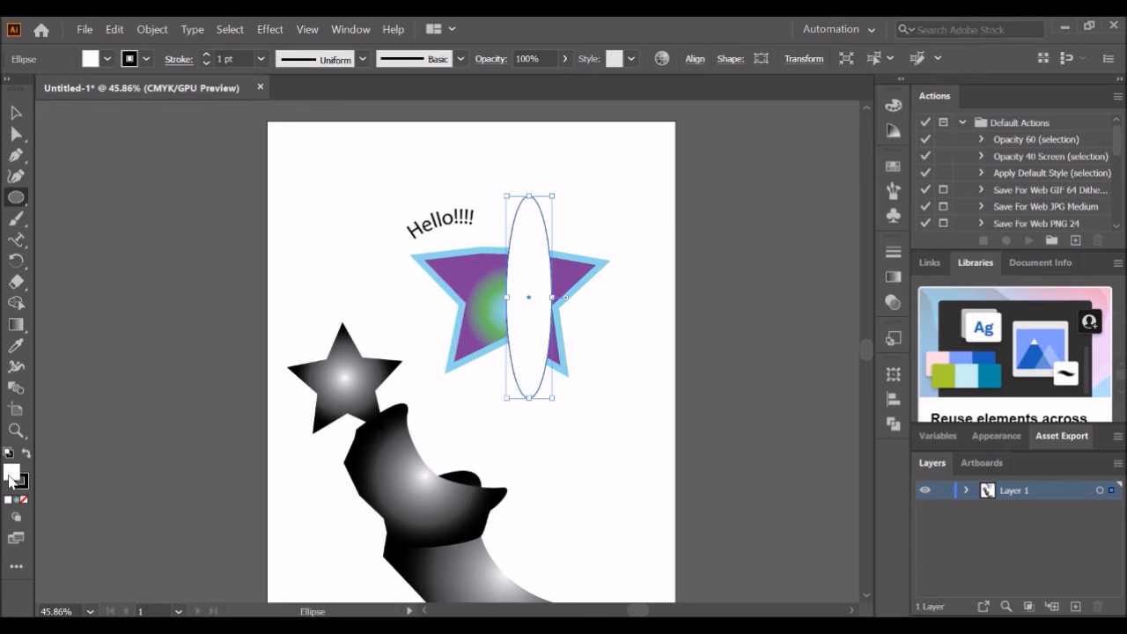
double_click(11, 475)
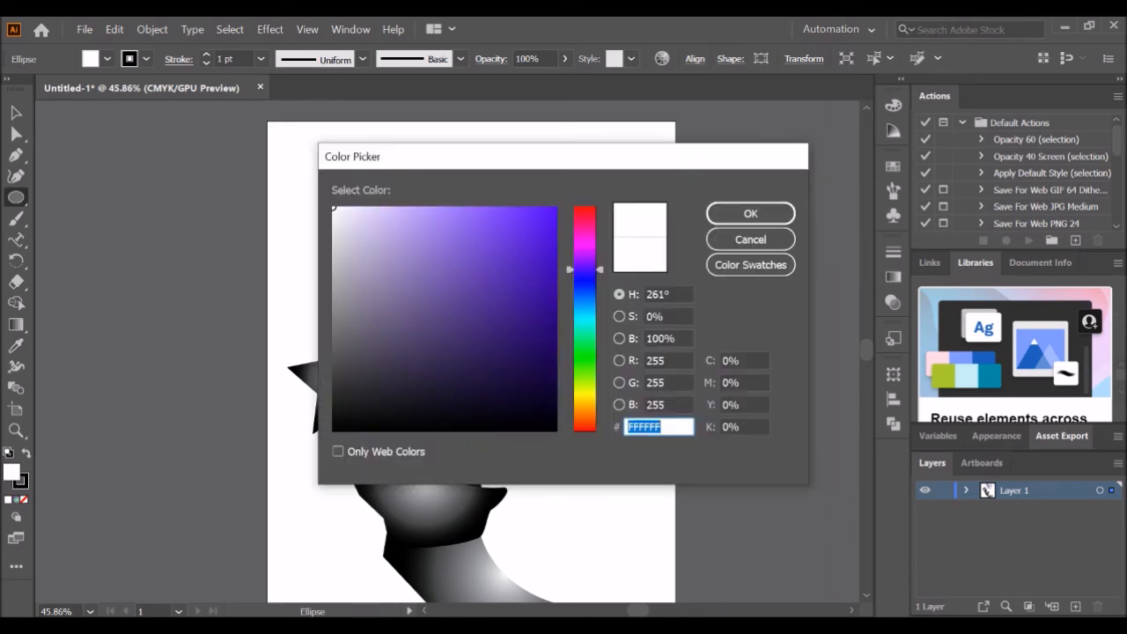
left_click_drag(584, 269, 585, 210)
left_click(545, 215)
left_click(750, 213)
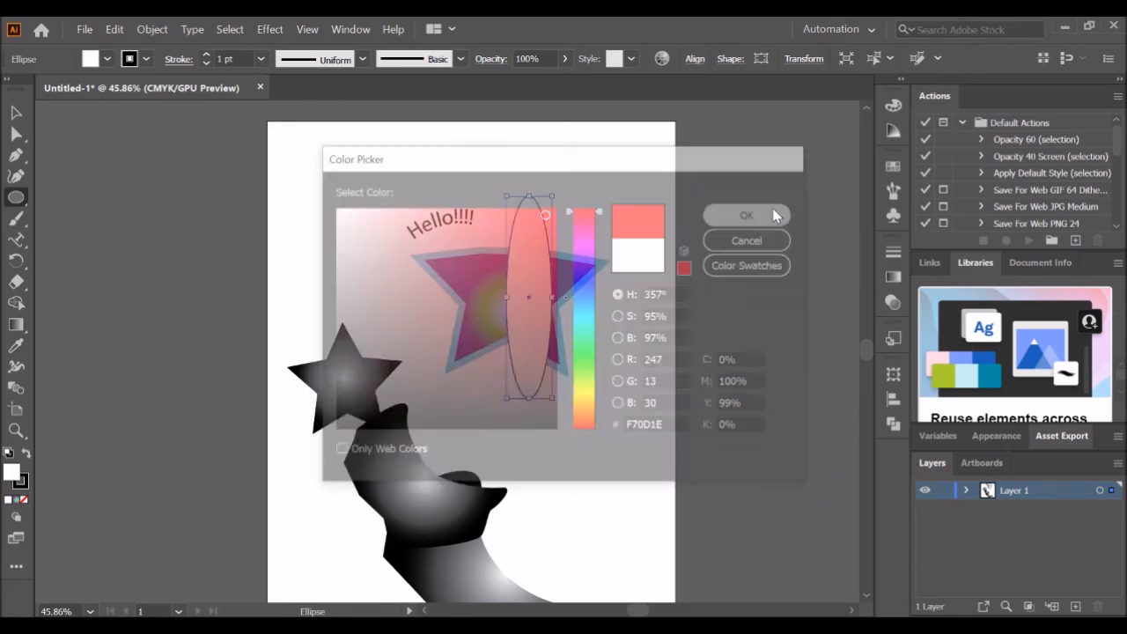
left_click(633, 151)
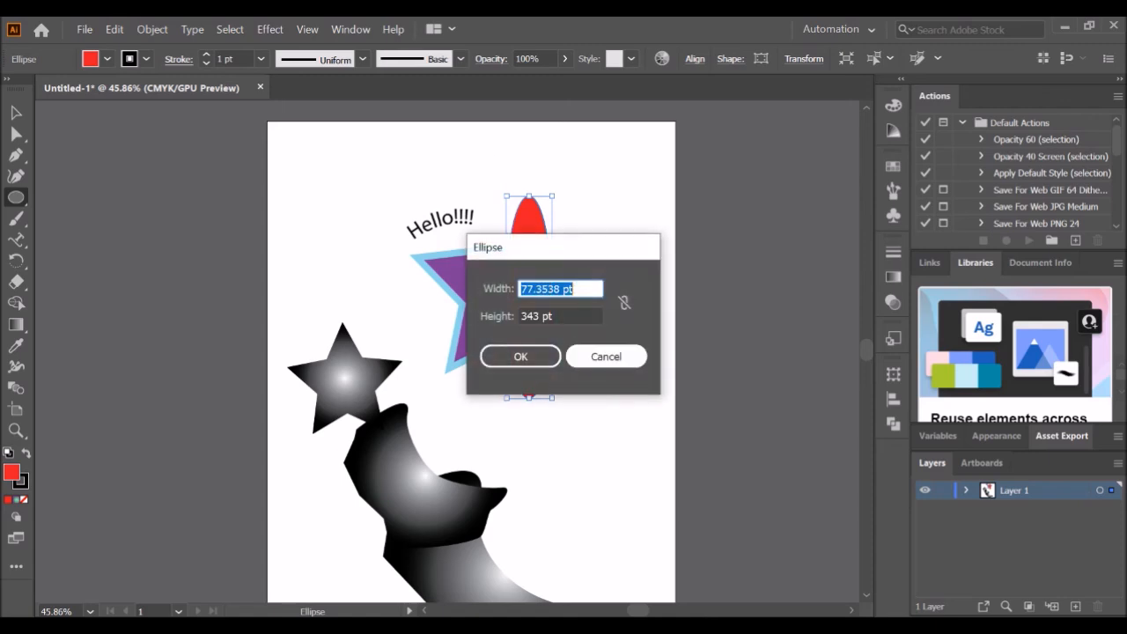
left_click(604, 354)
- Move and rotate the red ellipse so it crosses the star's upper right side
left_click(15, 113)
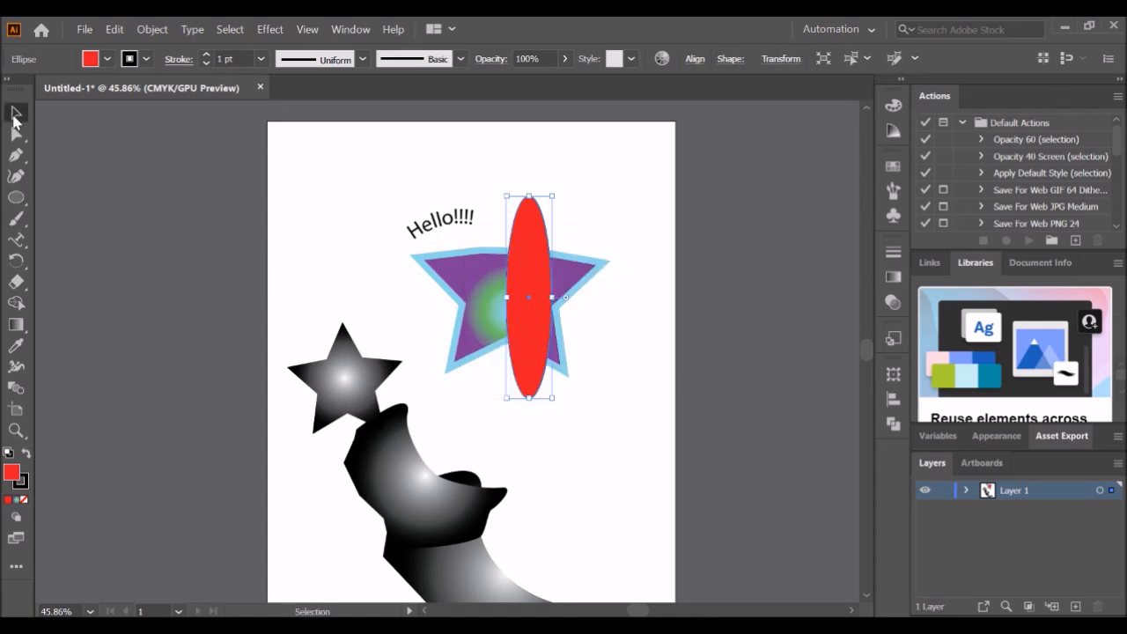
left_click(613, 367)
left_click_drag(535, 284, 596, 272)
left_click_drag(571, 177, 528, 221)
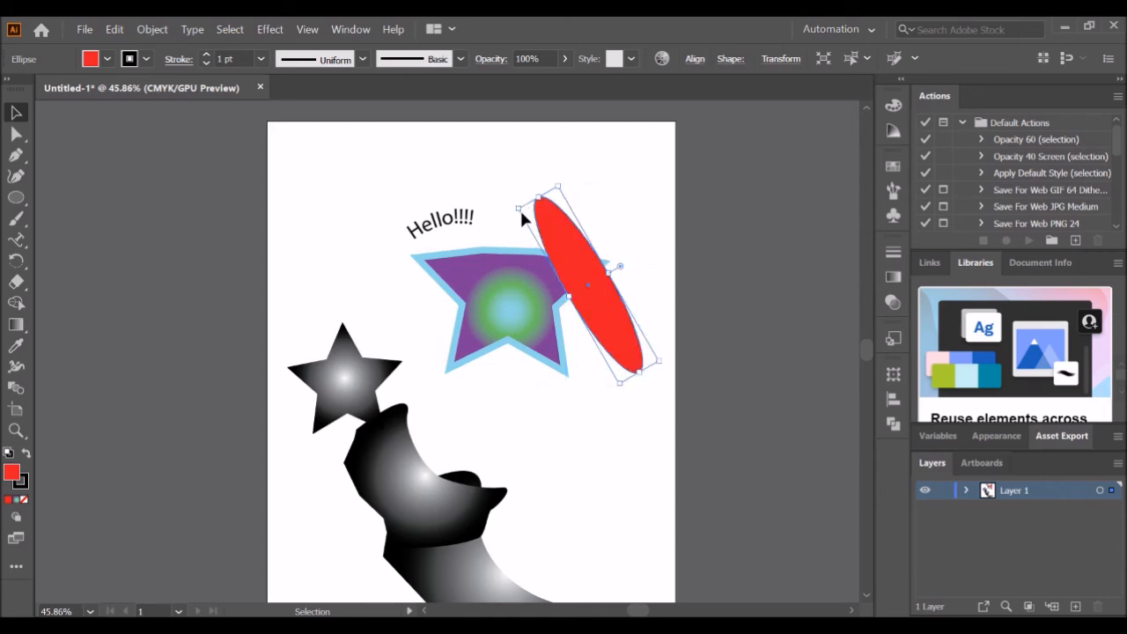
left_click_drag(589, 285, 556, 282)
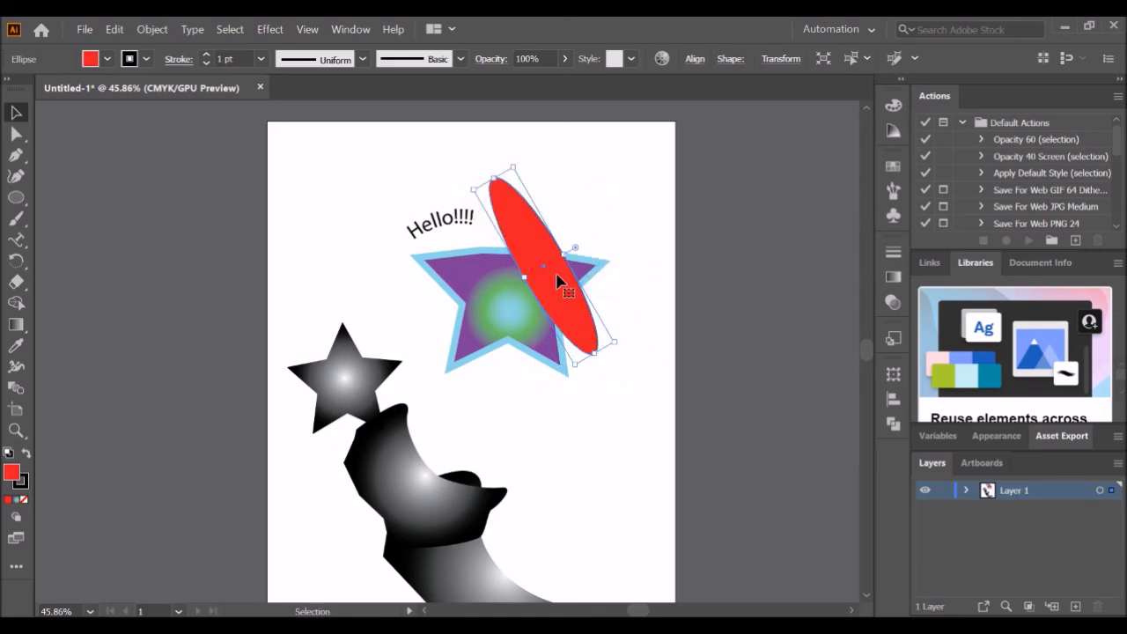
left_click(595, 190)
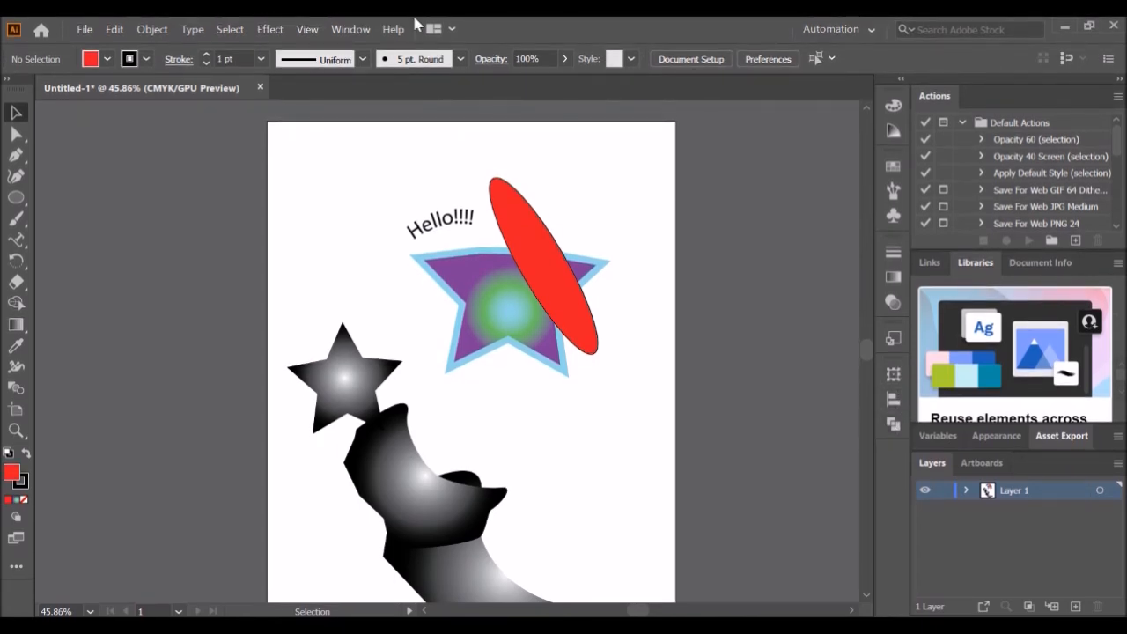
- Open the Pathfinder panel, select the star and red ellipse together, and apply Unite
left_click(349, 33)
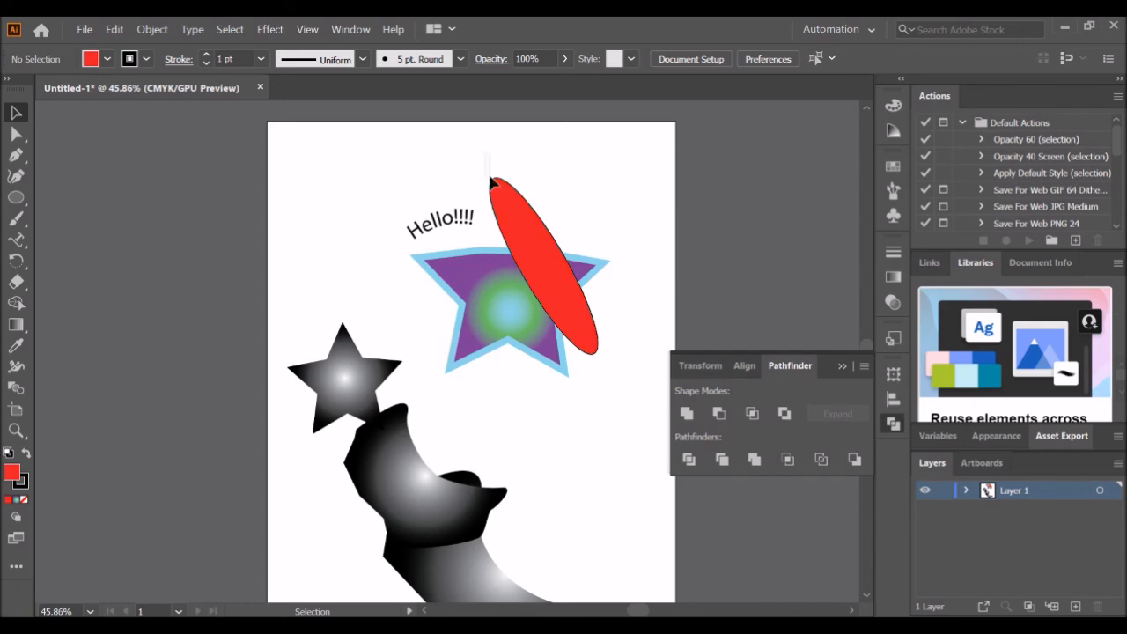
left_click_drag(543, 300, 551, 321)
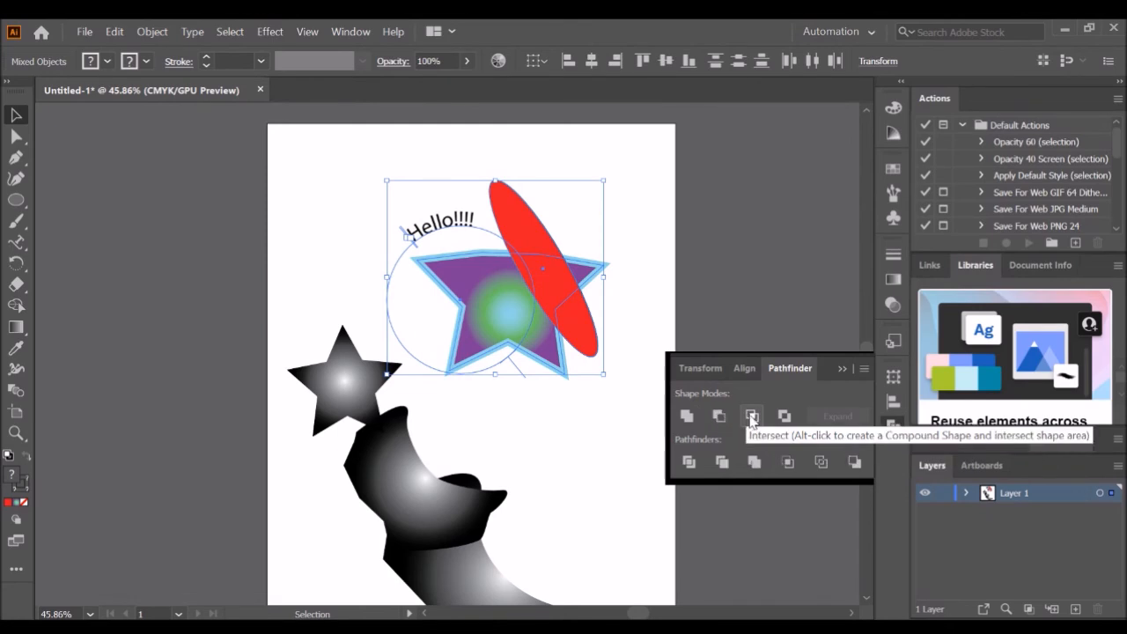
left_click(686, 421)
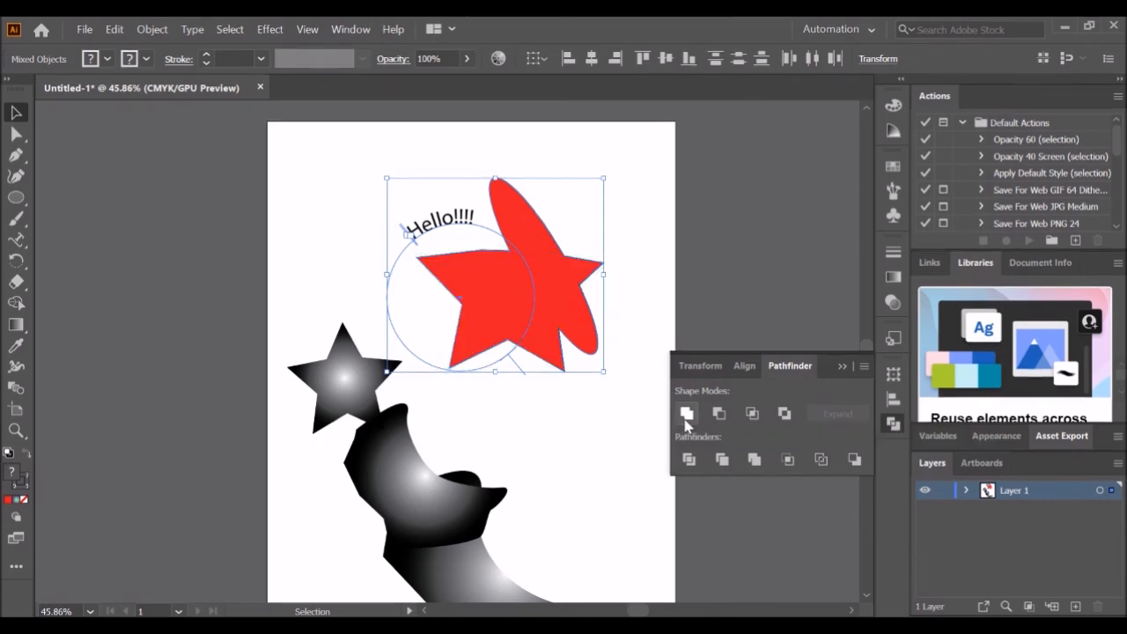
- Move the united shape, then undo the move and the Unite
left_click(655, 204)
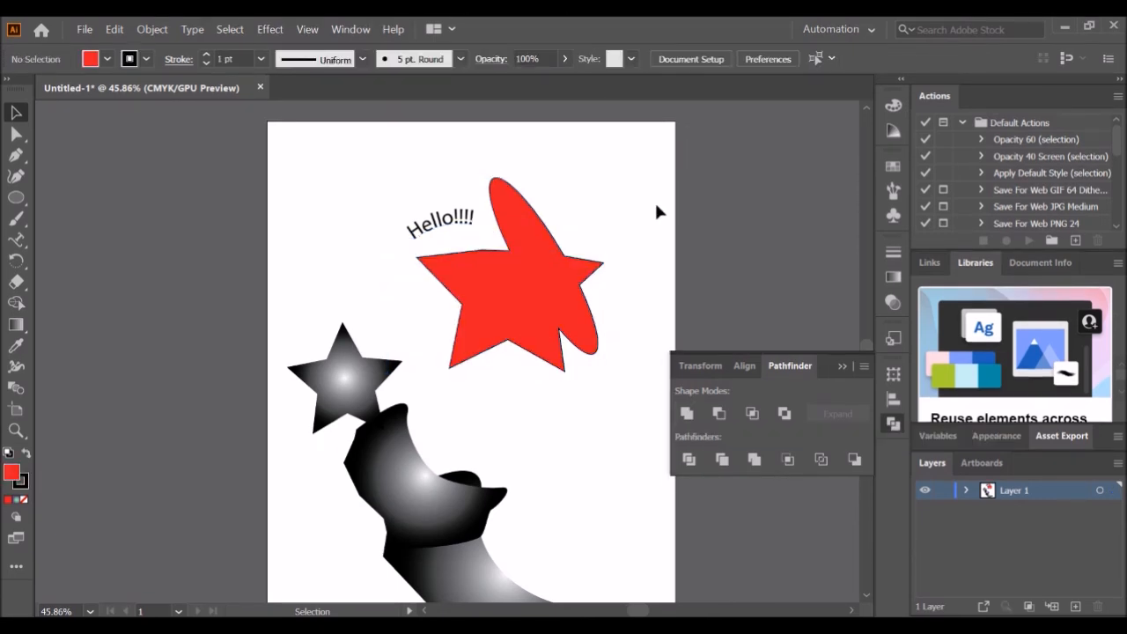
left_click_drag(539, 298, 612, 289)
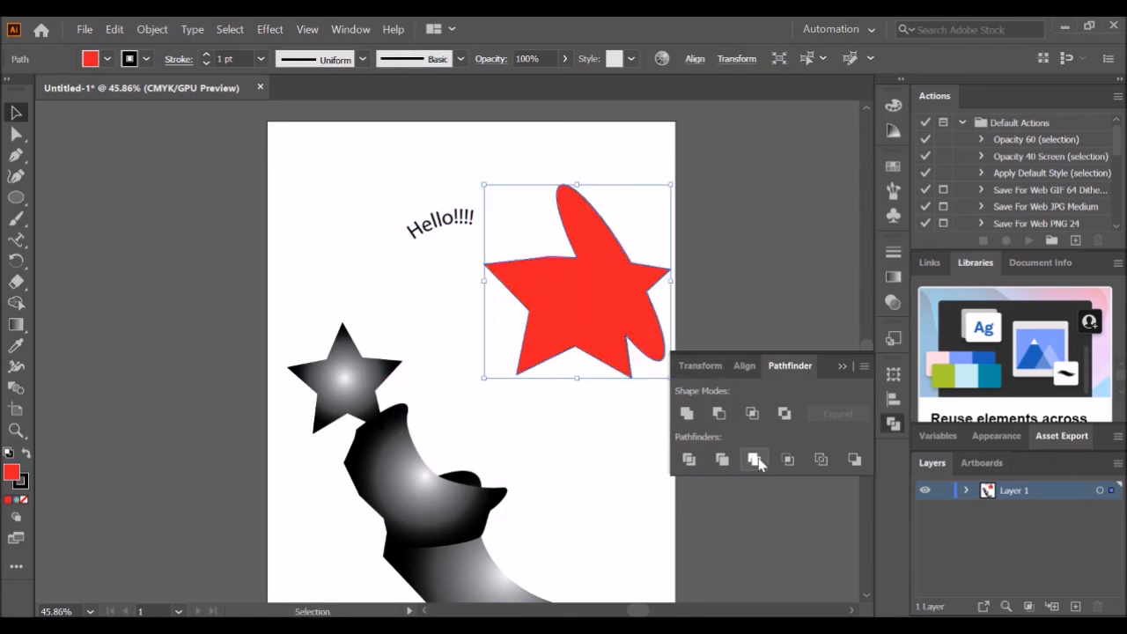
key("ctrl+z")
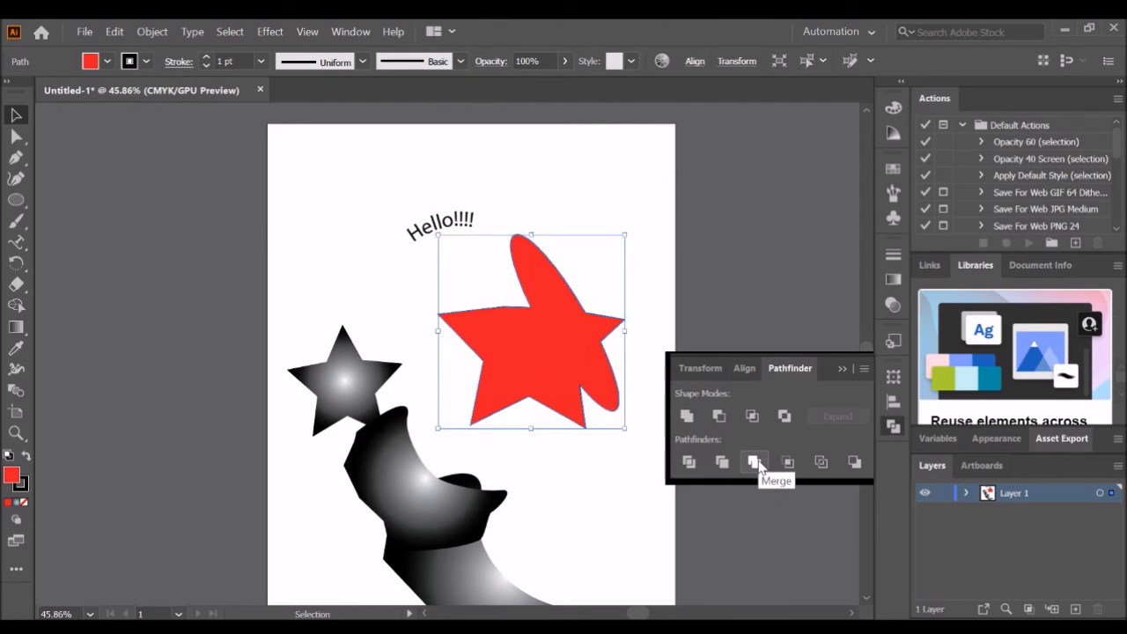
key("ctrl+z")
key("ctrl+z")
key("ctrl+z")
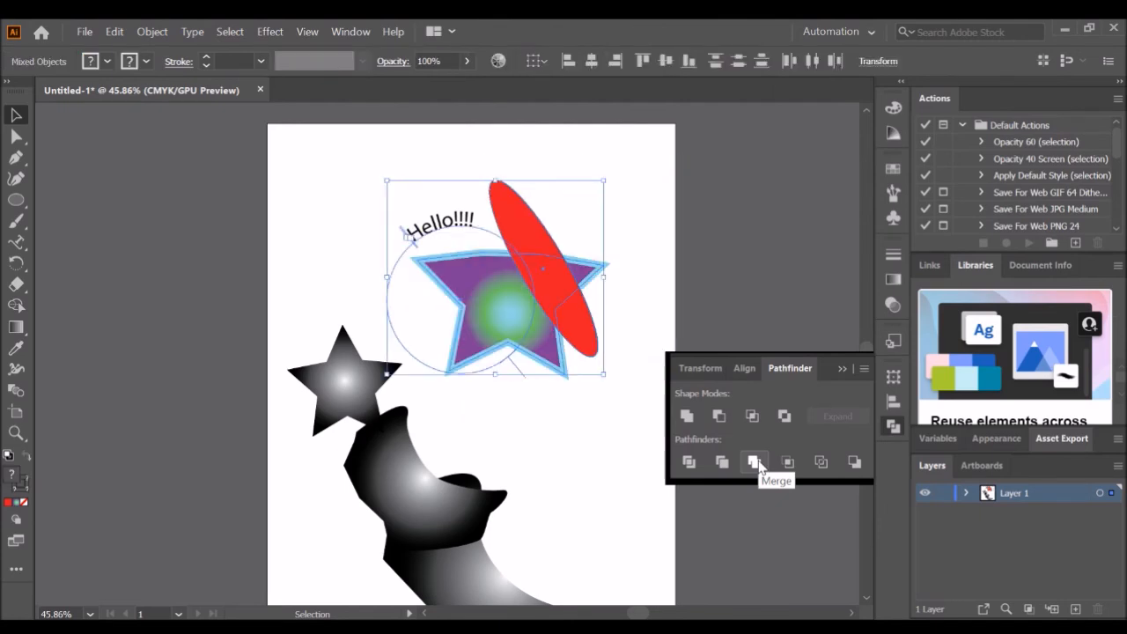
- Apply Minus Front to the selected star and ellipse and nudge the resulting group
left_click(719, 416)
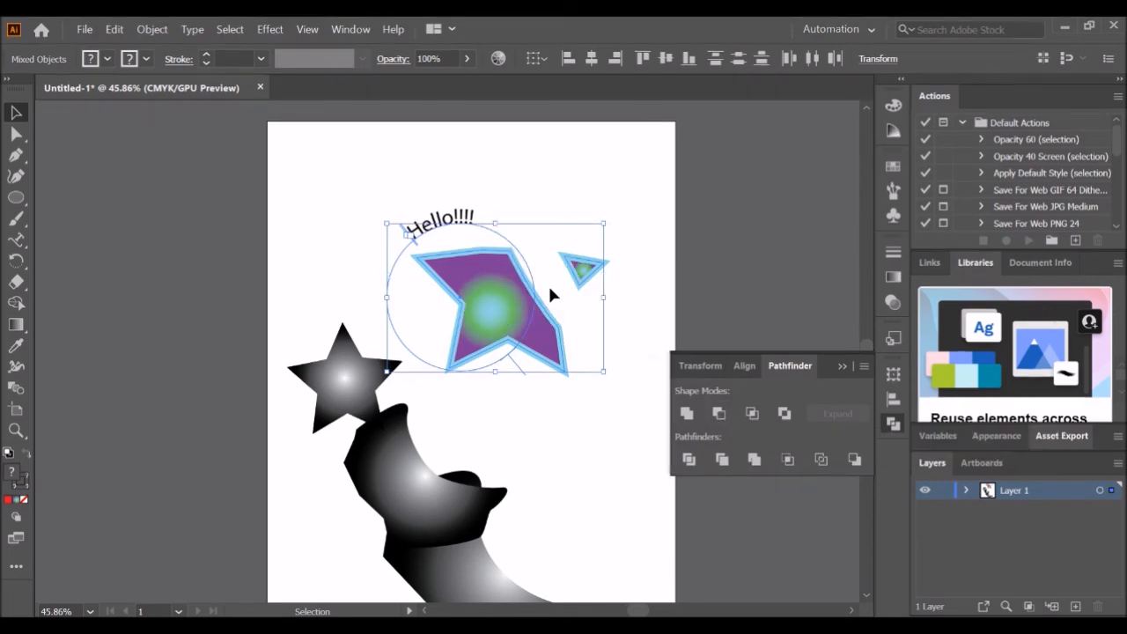
left_click(621, 290)
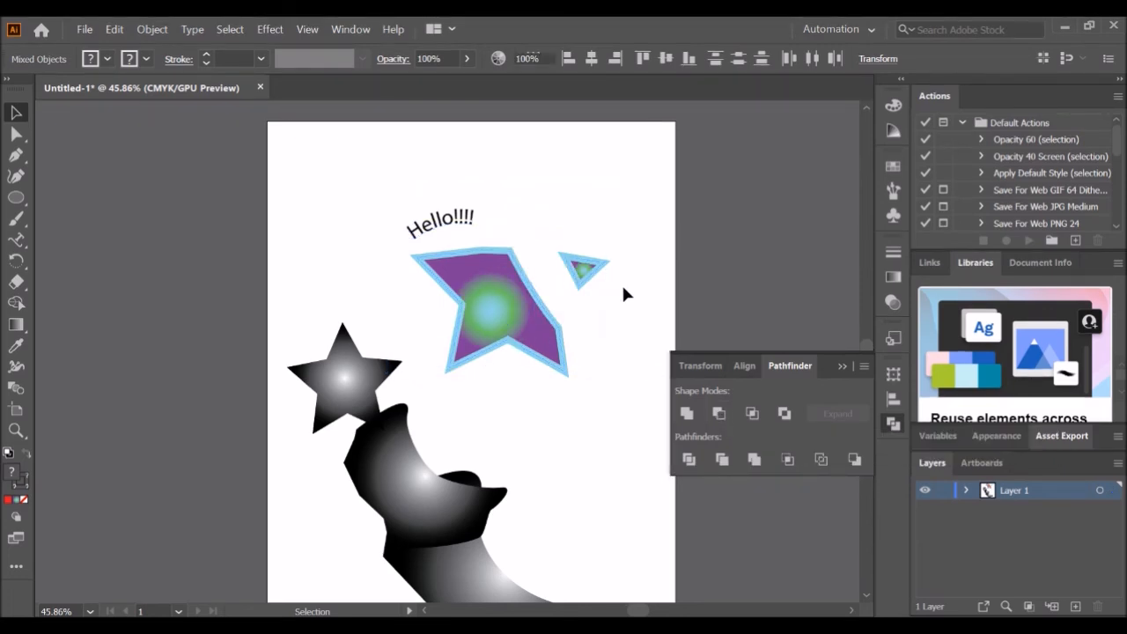
mouse_move(584, 279)
left_mouse_down()
mouse_move(601, 225)
mouse_move(594, 277)
left_mouse_up()
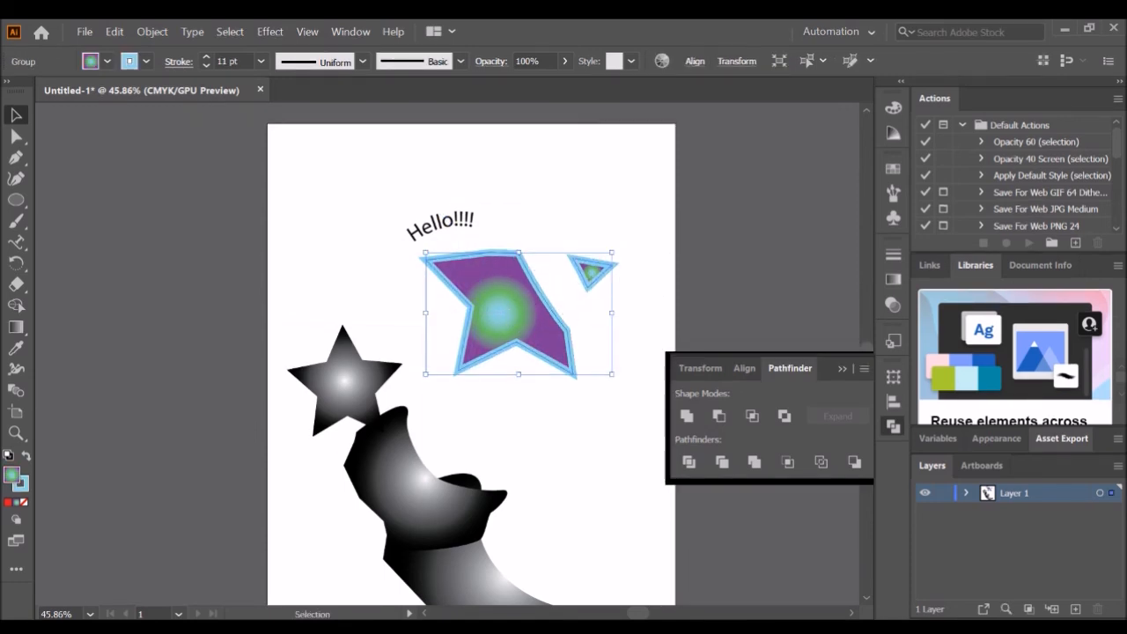
left_click(588, 192)
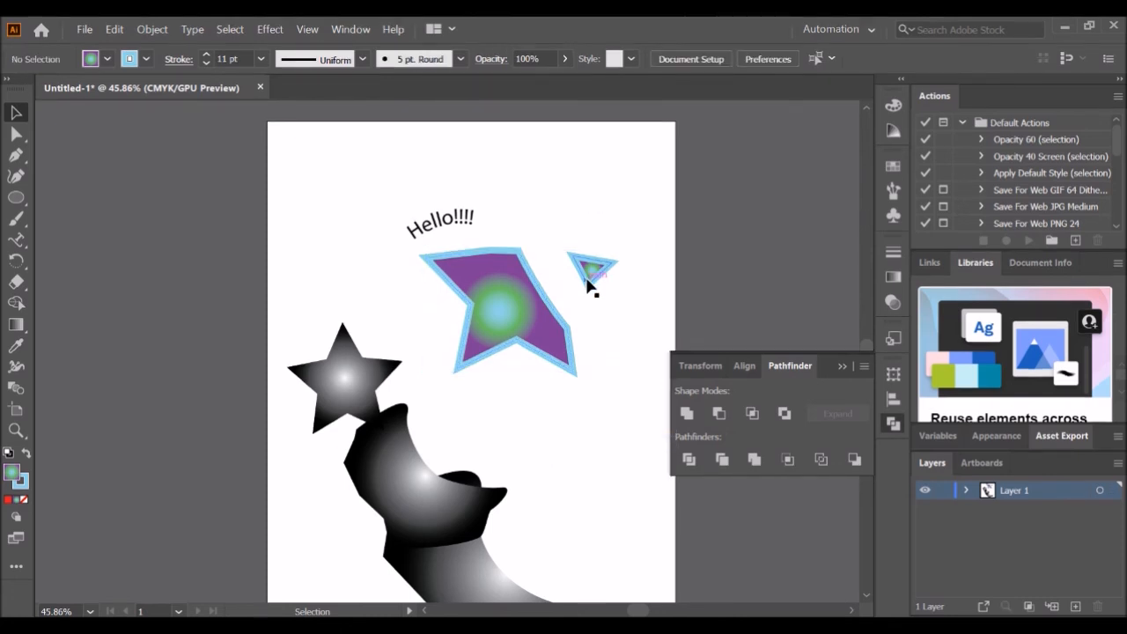
- Drag the cut pieces and group to new positions, undo those moves, and return to the Selection tool
left_click_drag(590, 282, 635, 137)
left_click_drag(526, 296, 485, 388)
key("ctrl+z")
key("ctrl+z")
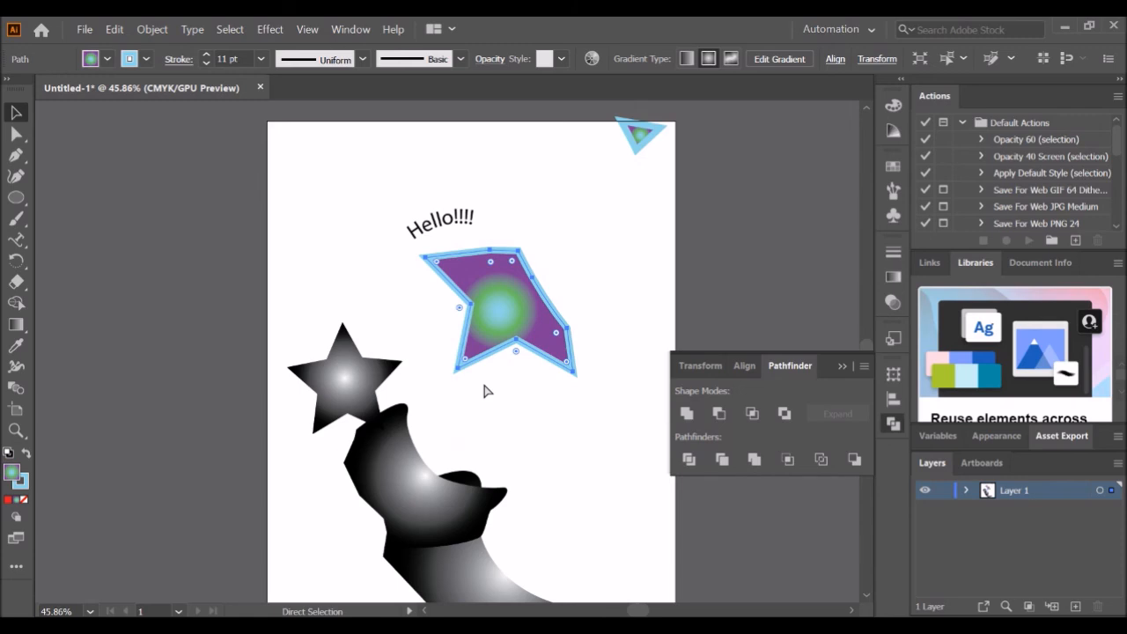
key("ctrl+z")
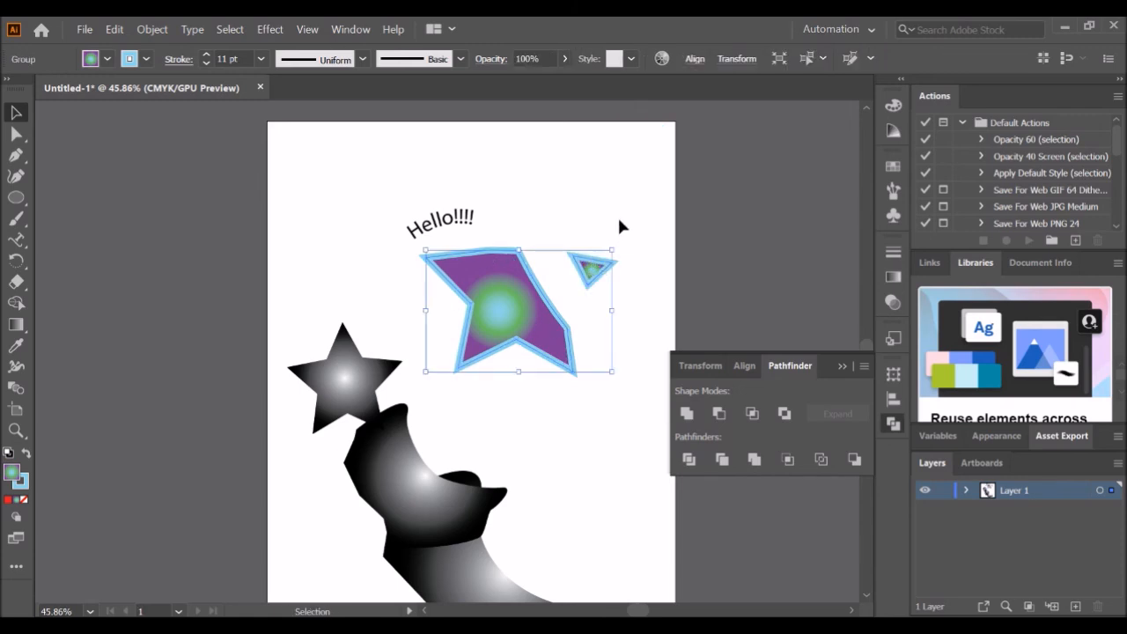
left_click(619, 217)
left_click_drag(540, 301, 566, 312)
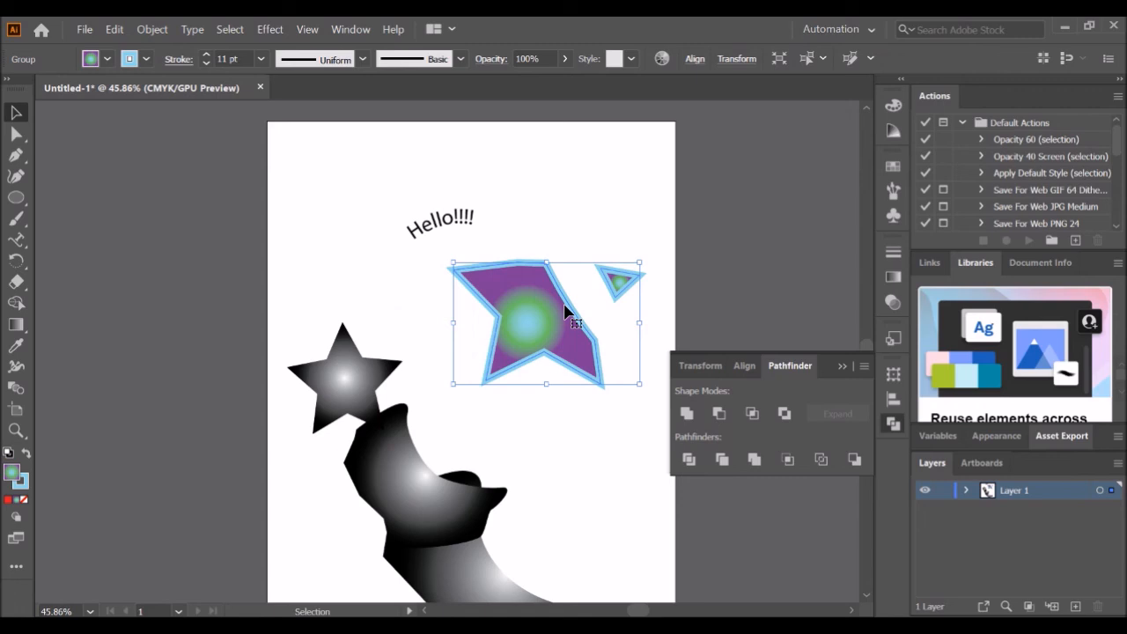
key("ctrl+z")
key("ctrl+z")
key("ctrl+z")
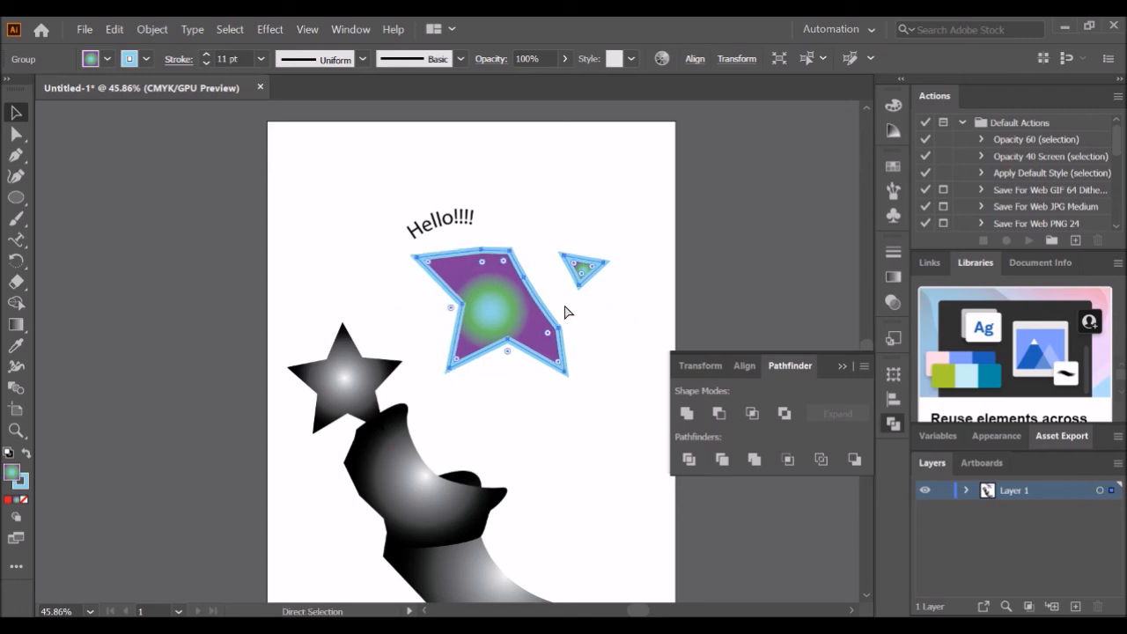
key("v")
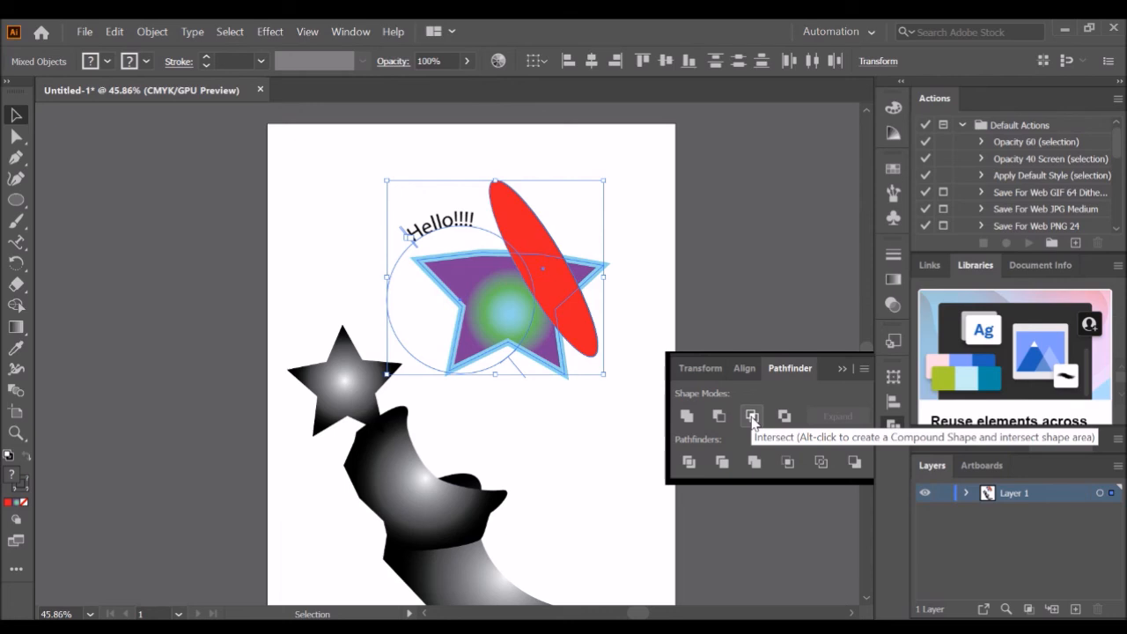
- Apply Intersect and then Exclude to the star and ellipse, undoing each result
left_click(752, 416)
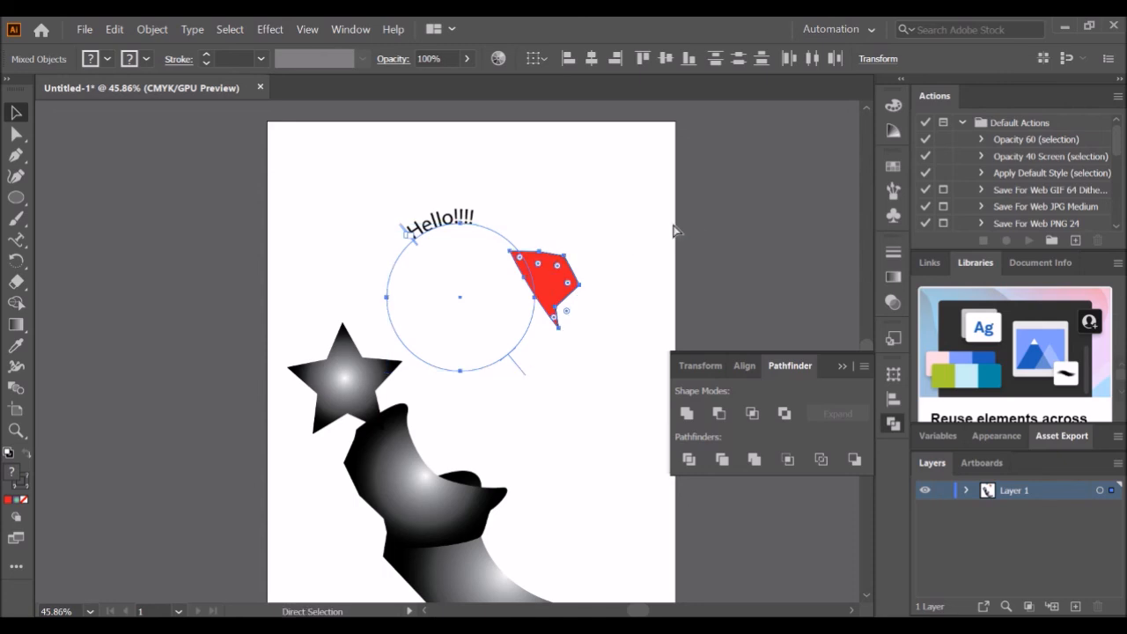
key("ctrl+z")
left_click(784, 413)
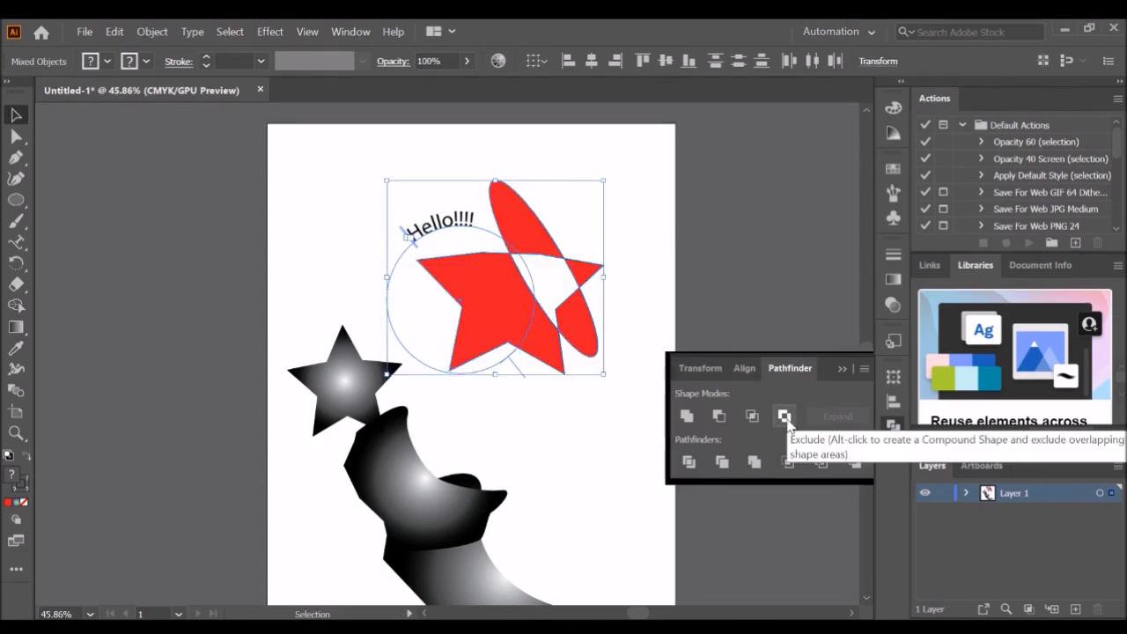
key("ctrl+z")
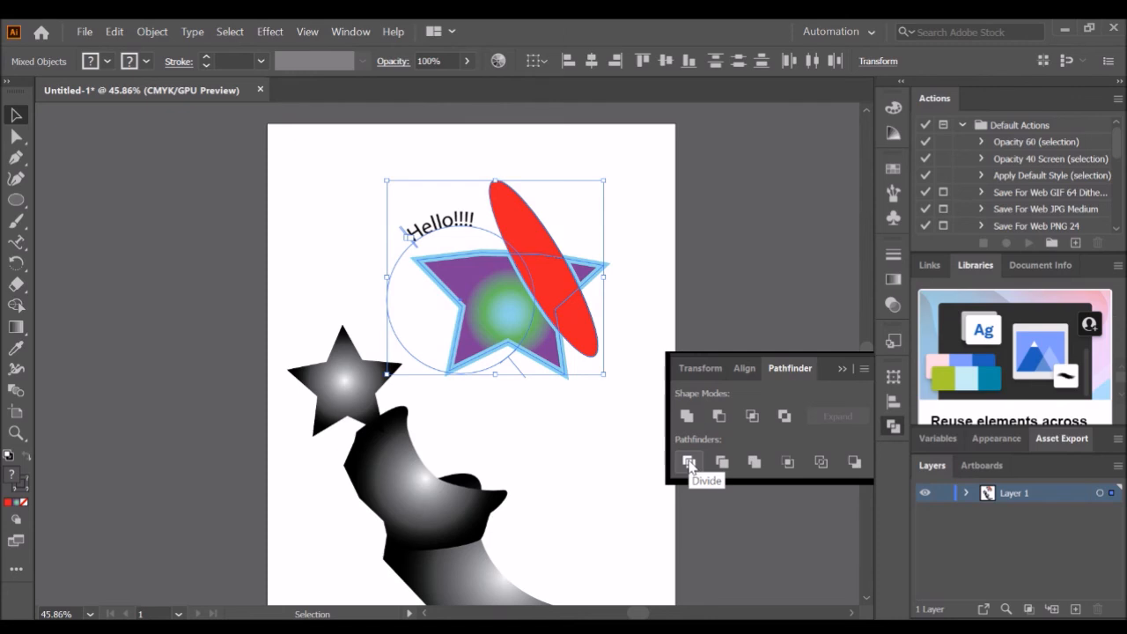
- Apply Divide to the star and ellipse, drag the divided pieces apart, then undo back to the original shapes
left_click(688, 461)
left_click(659, 183)
left_click_drag(581, 320, 604, 334)
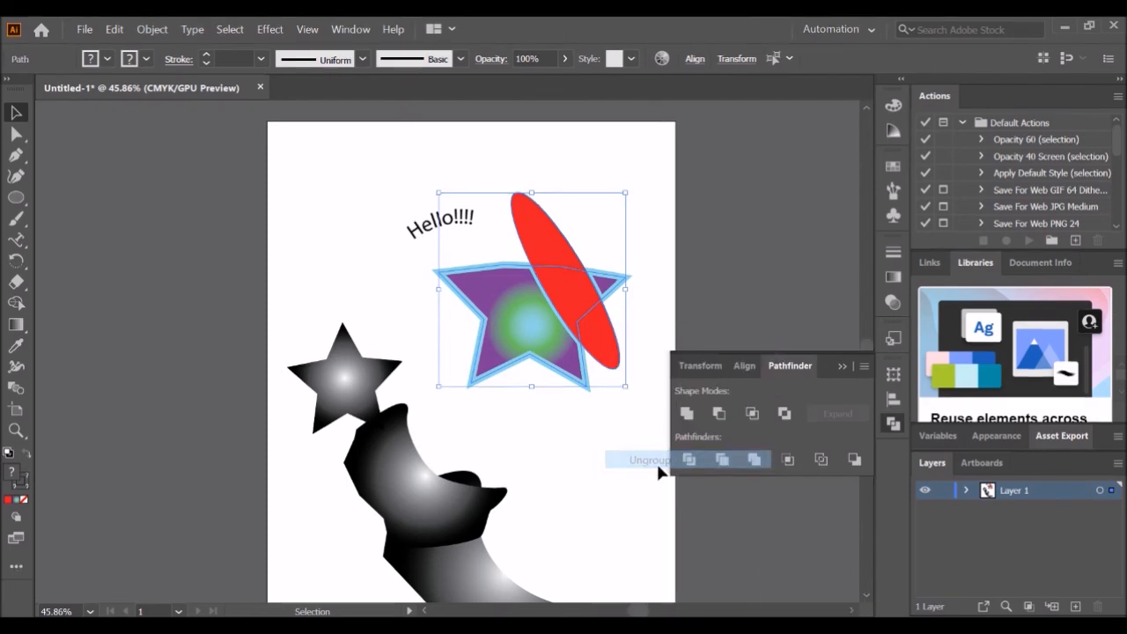
left_click(654, 228)
left_click_drag(603, 341, 645, 351)
left_click_drag(605, 273, 613, 247)
left_click_drag(551, 230, 541, 195)
left_click_drag(573, 283, 607, 464)
key("ctrl+z")
key("ctrl+z")
key("ctrl+z")
key("ctrl+z")
key("ctrl+z")
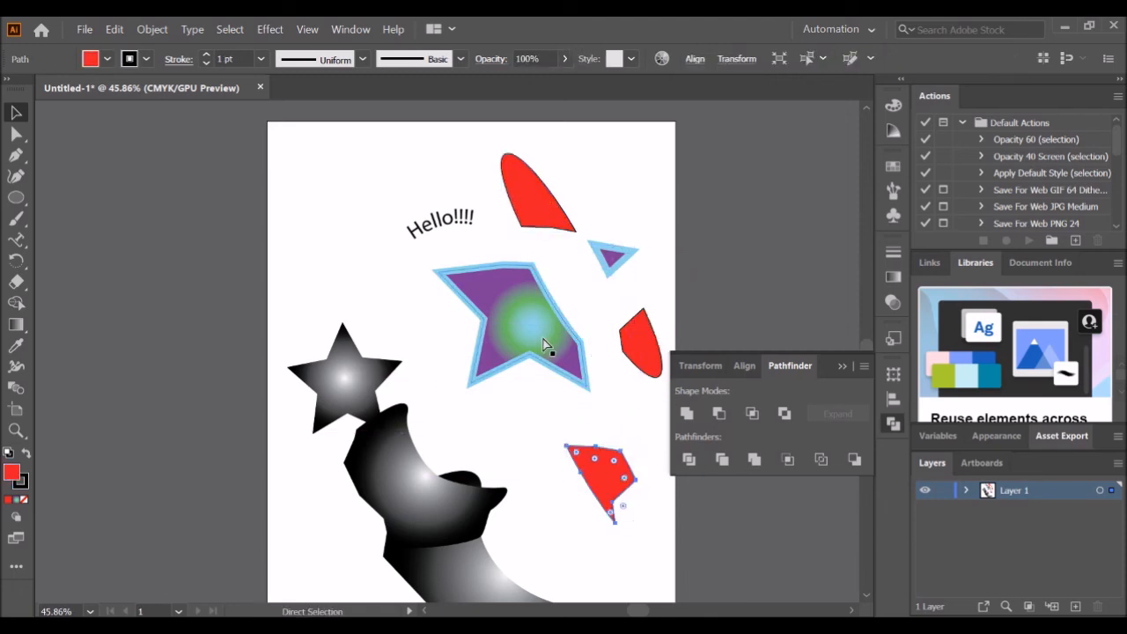
key("ctrl+z")
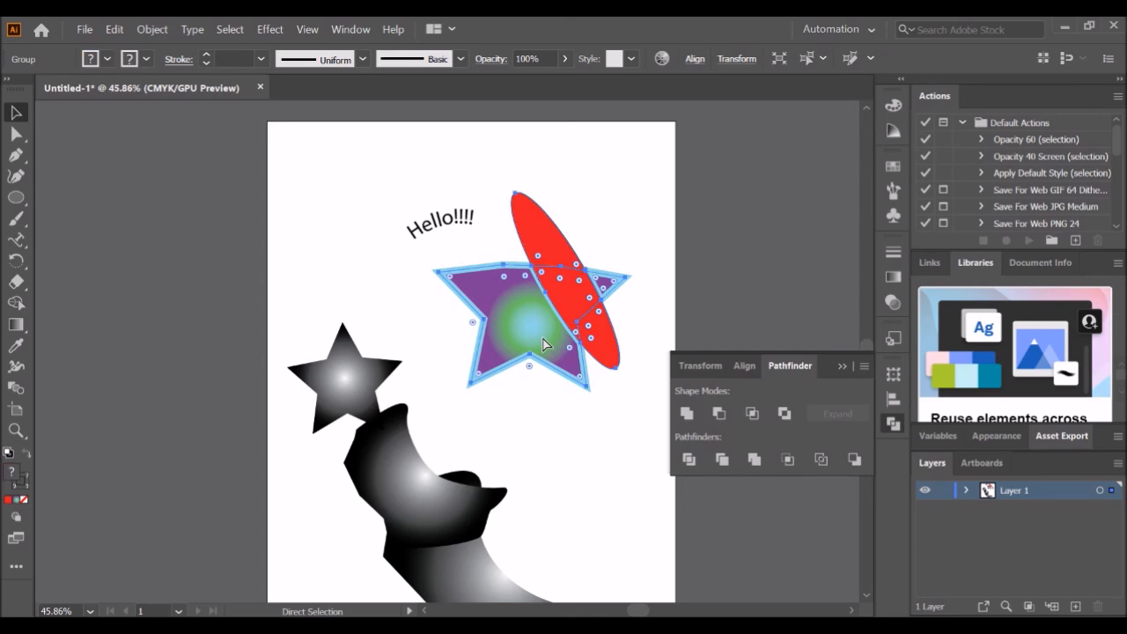
key("ctrl+z")
key("ctrl+z")
key("ctrl+z")
key("ctrl+z")
- Reselect the ellipse and star and apply Trim, then undo it
left_click(631, 202)
left_click(564, 277)
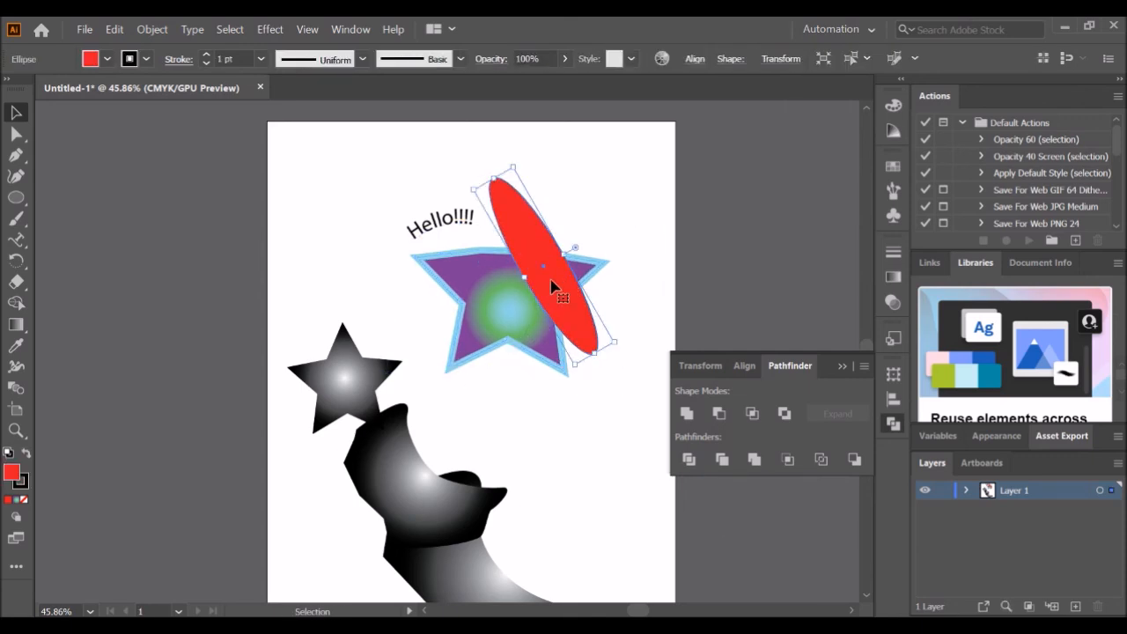
left_click(493, 301, "shift")
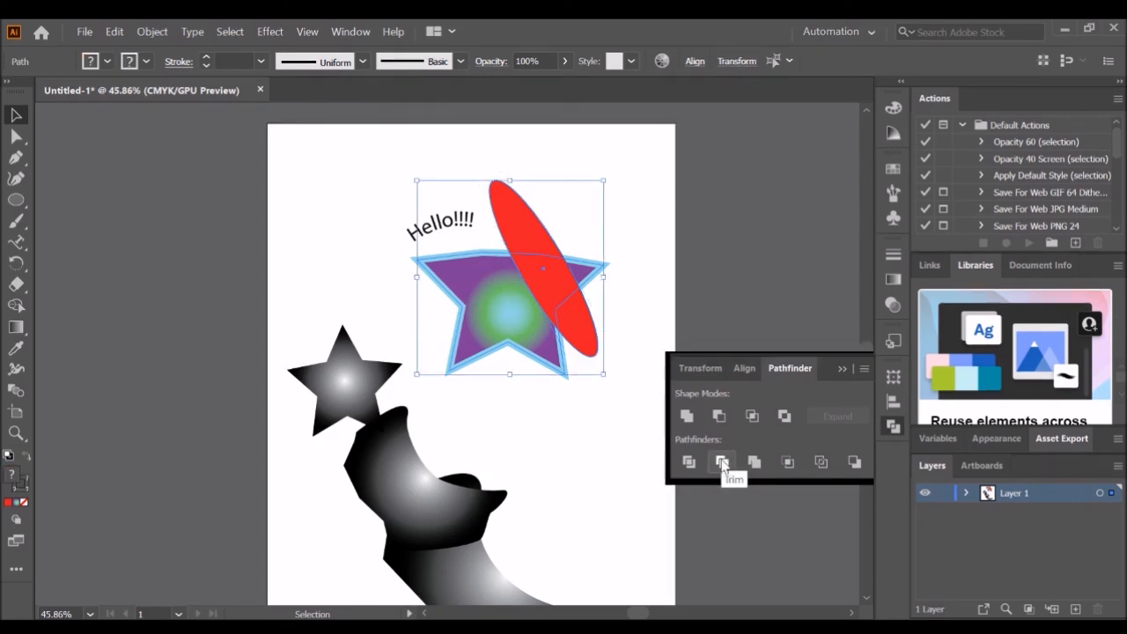
left_click(722, 461)
mouse_move(543, 262)
left_mouse_down()
mouse_move(587, 222)
mouse_move(585, 248)
mouse_move(552, 264)
left_mouse_up()
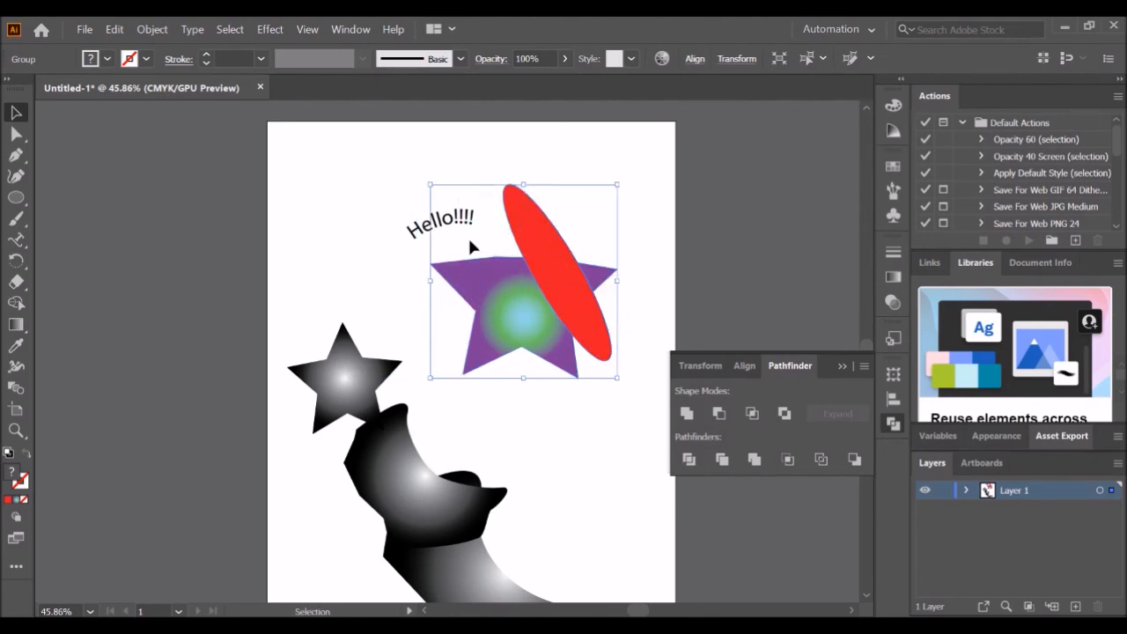
key("ctrl+z")
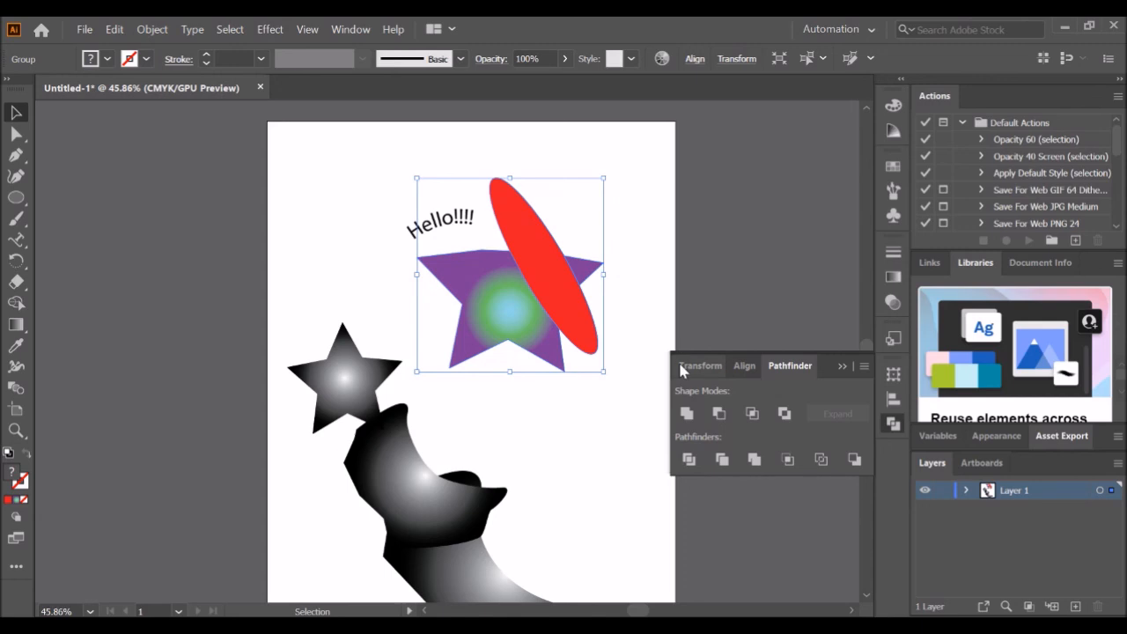
key("ctrl+z")
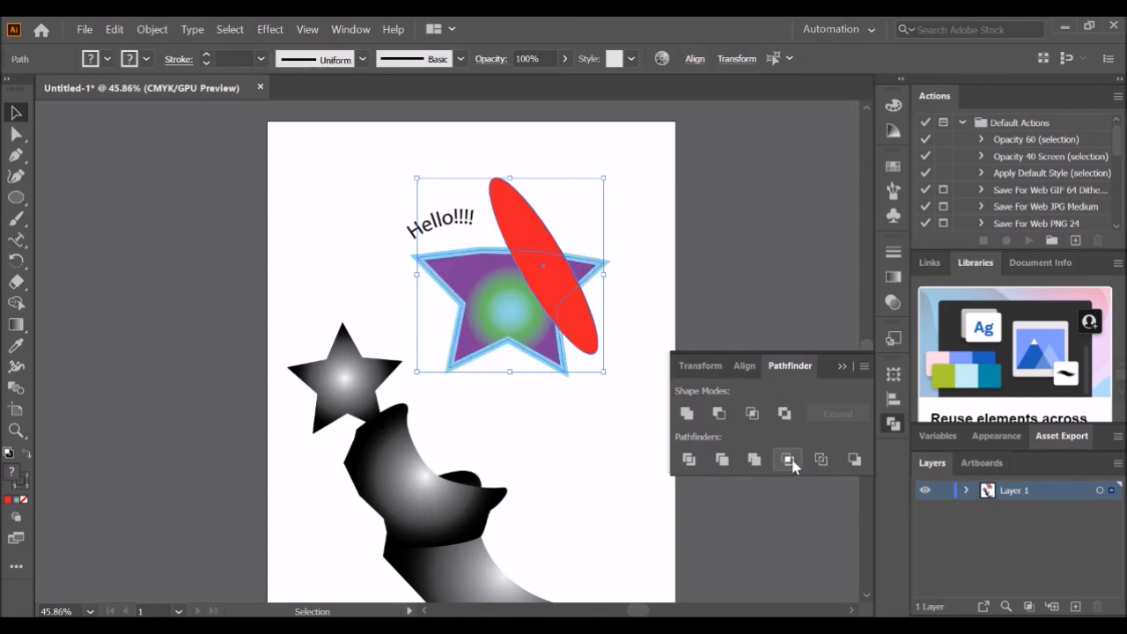
- Apply Crop to the star and ellipse, then undo it and deselect
left_click(789, 462)
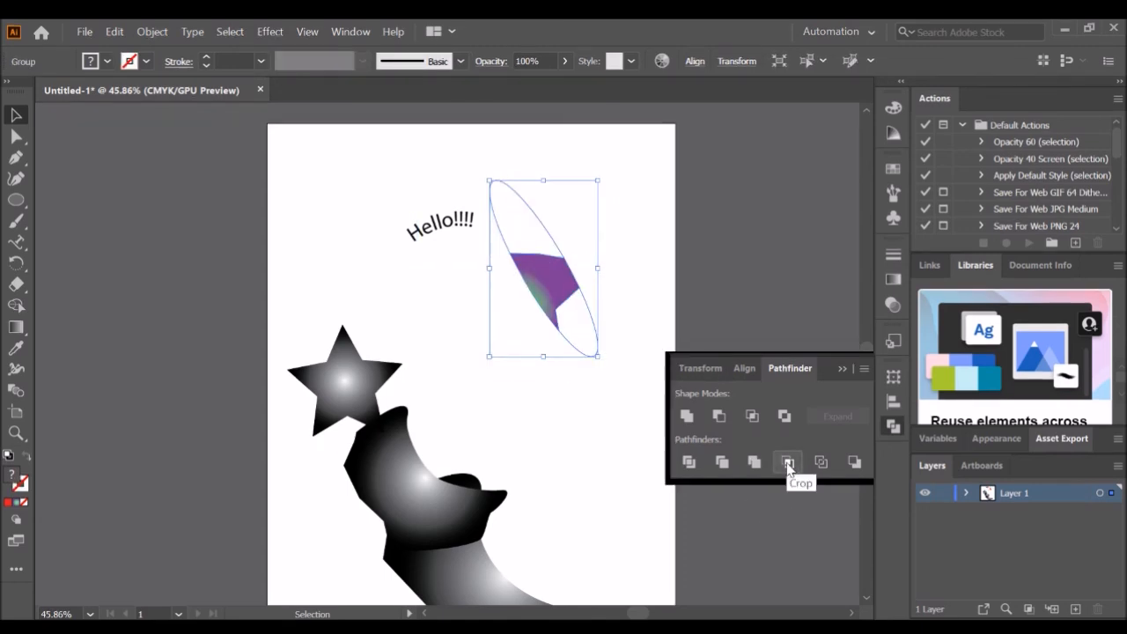
key("ctrl+z")
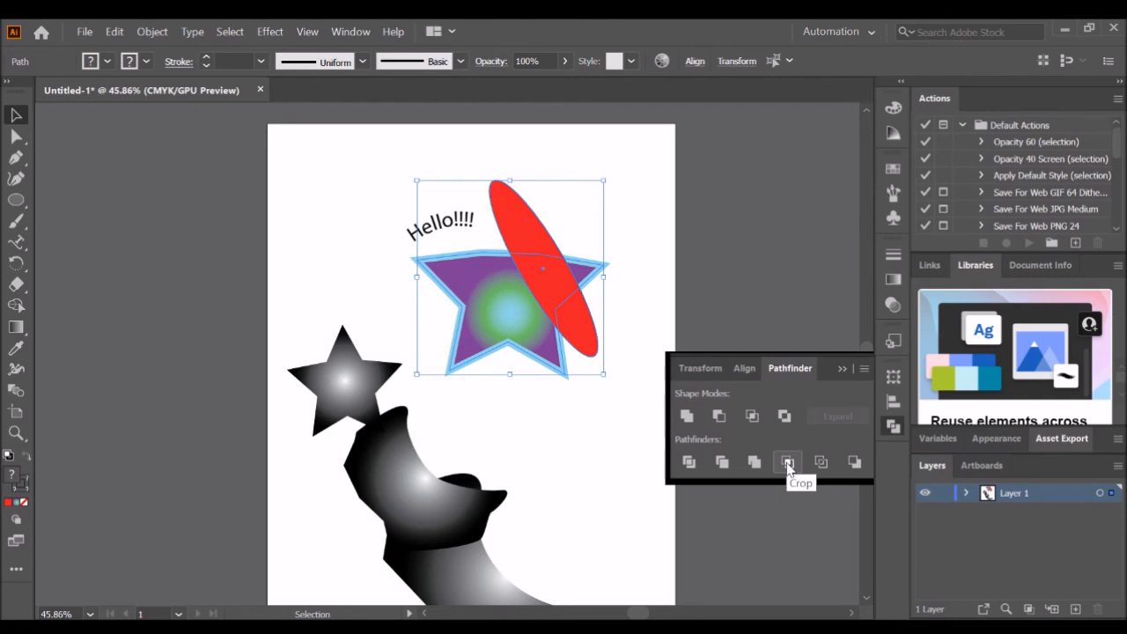
left_click(582, 446)
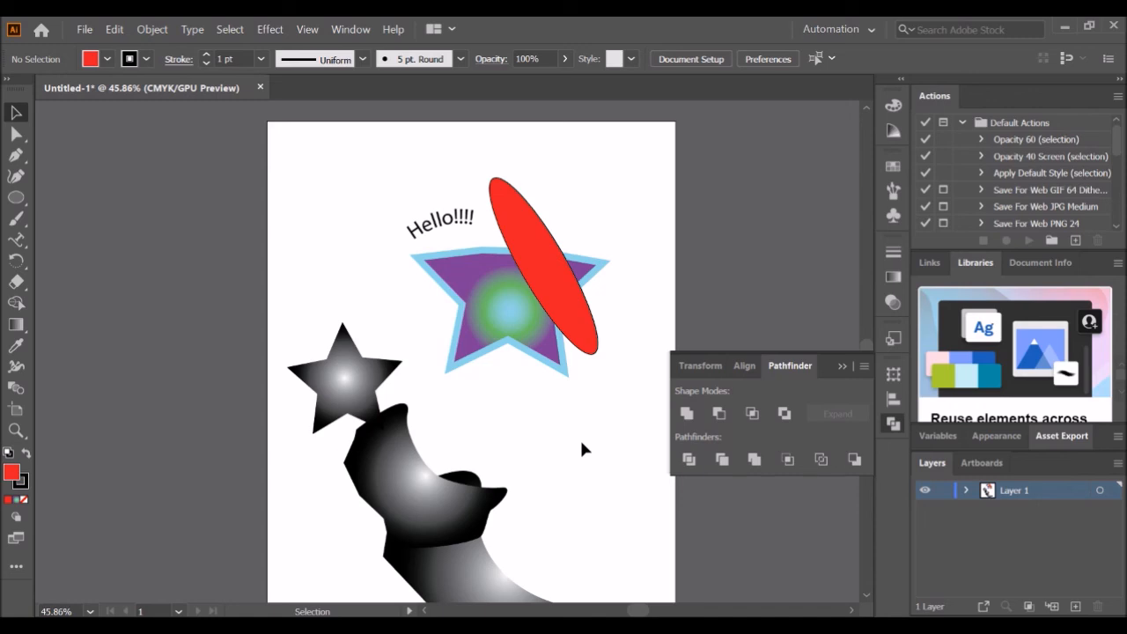
- Close the Pathfinder panel
left_click_drag(304, 164, 652, 517)
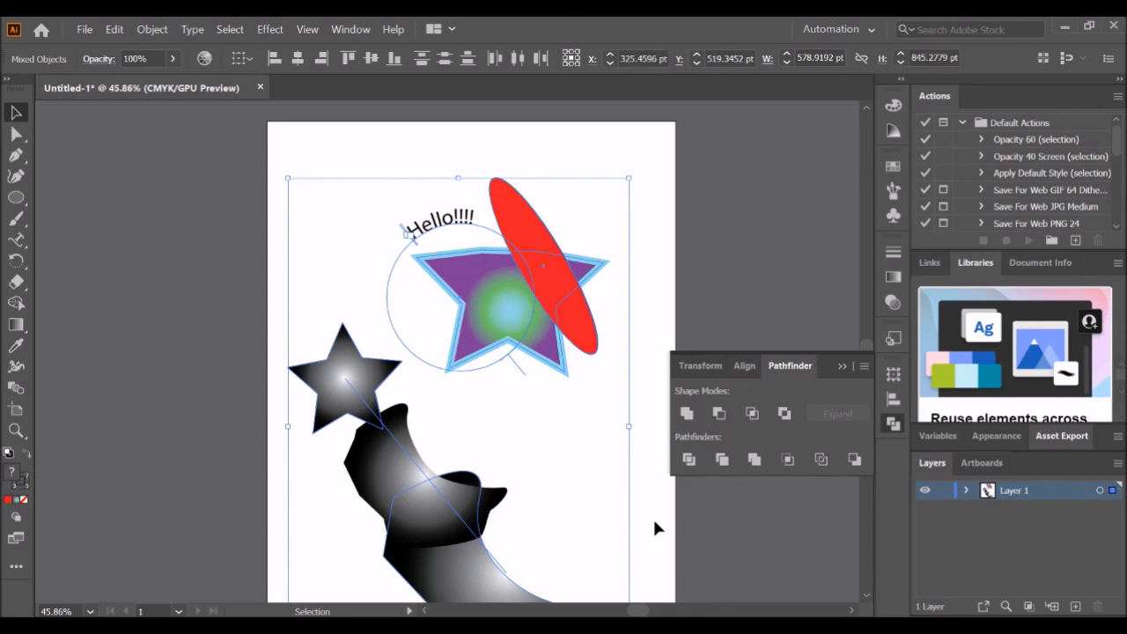
left_click(630, 478)
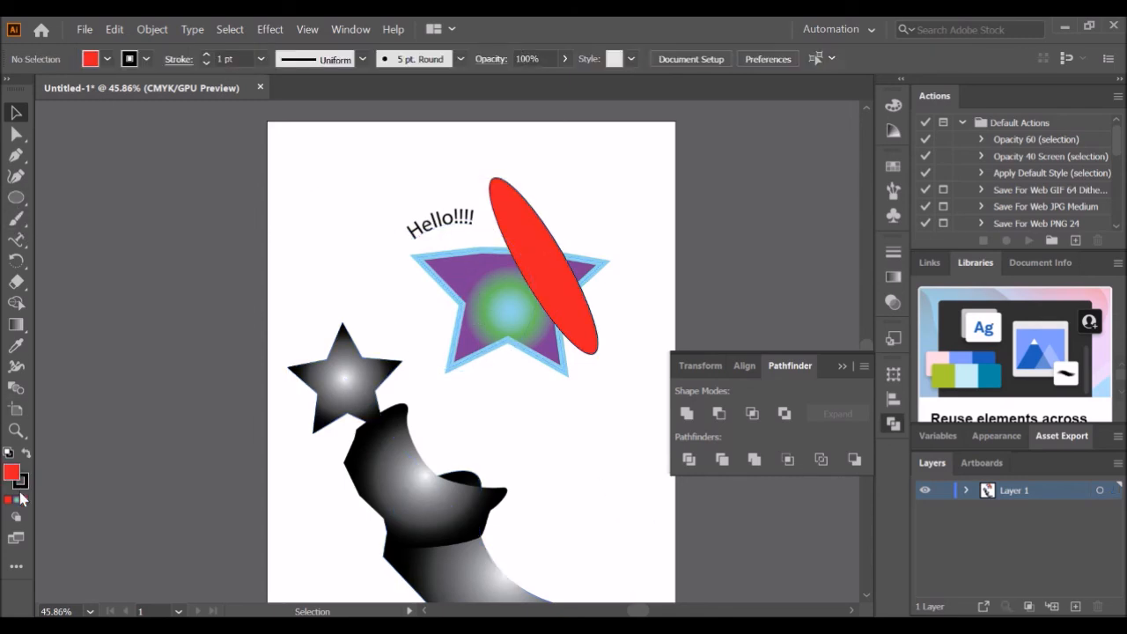
left_click(845, 364)
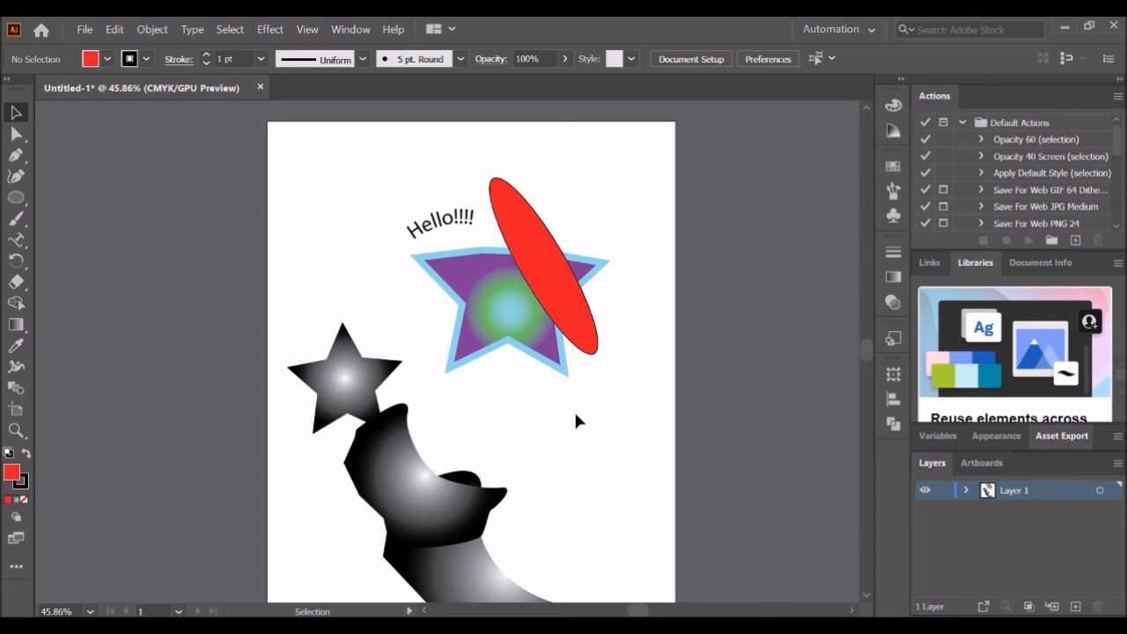
left_click(16, 198)
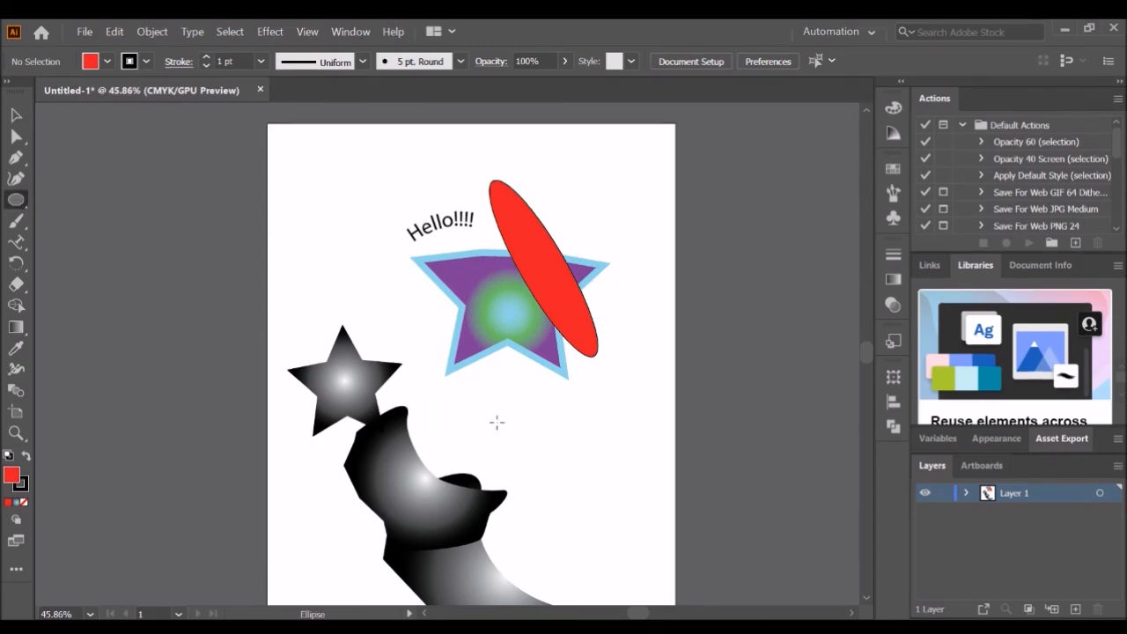
left_click(543, 431)
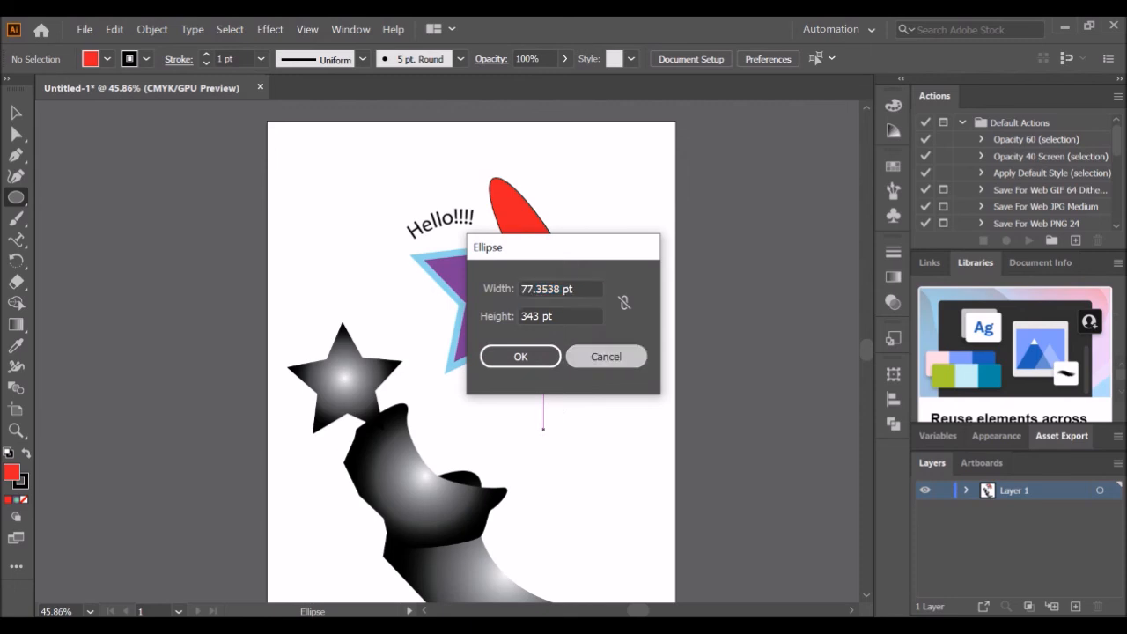
left_click(606, 357)
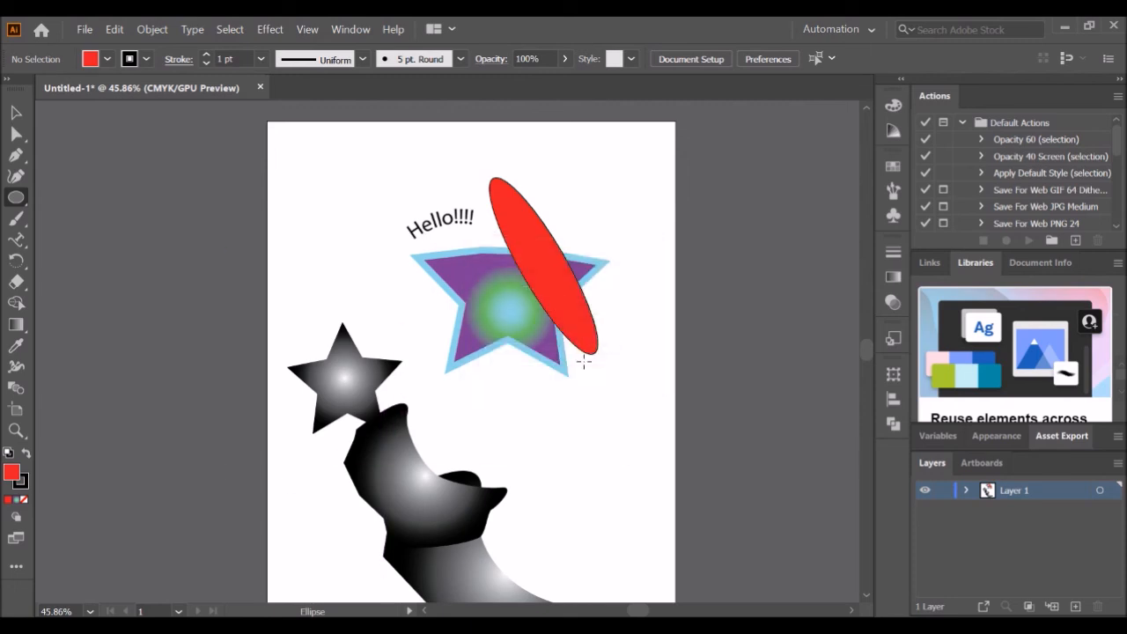